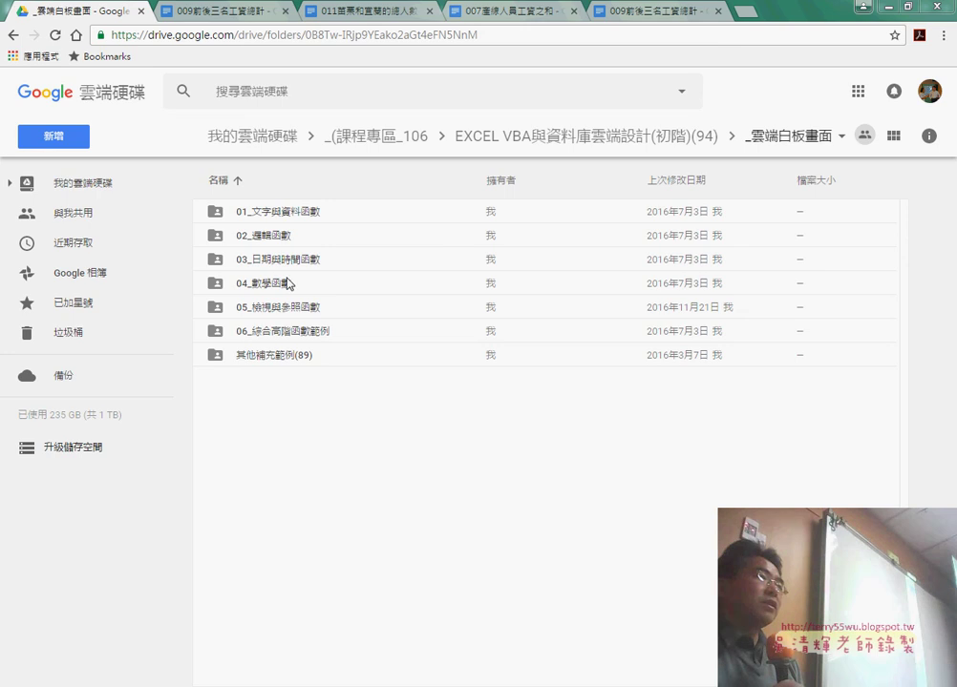
Open the 04_數學函數 folder in Google Drive and bring 011苗栗和宜蘭的總人數.xlsx up in Excel
left_click(276, 286)
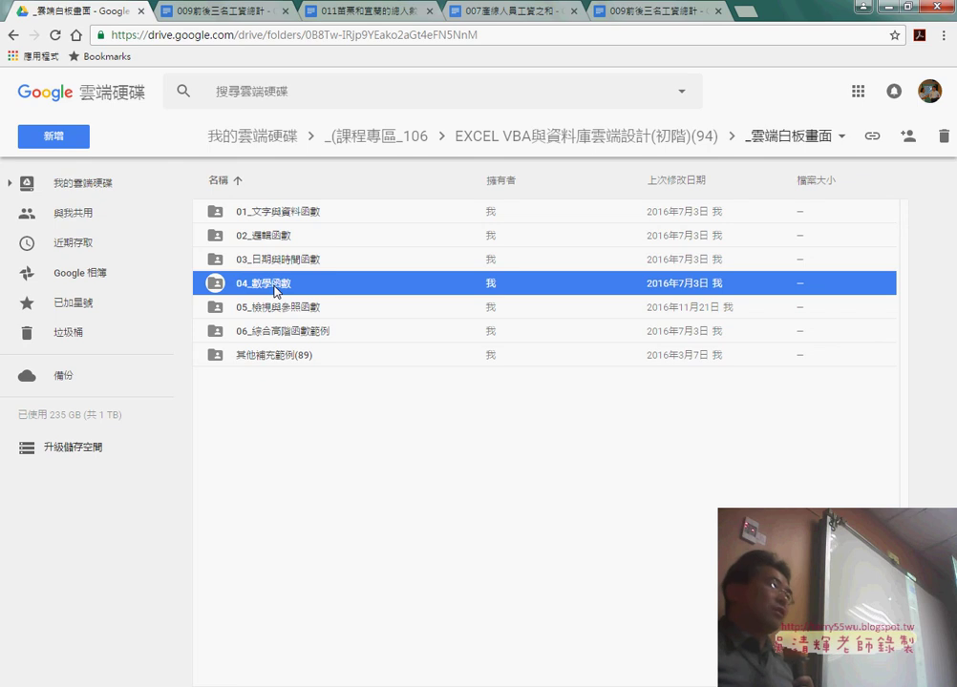
double_click(264, 288)
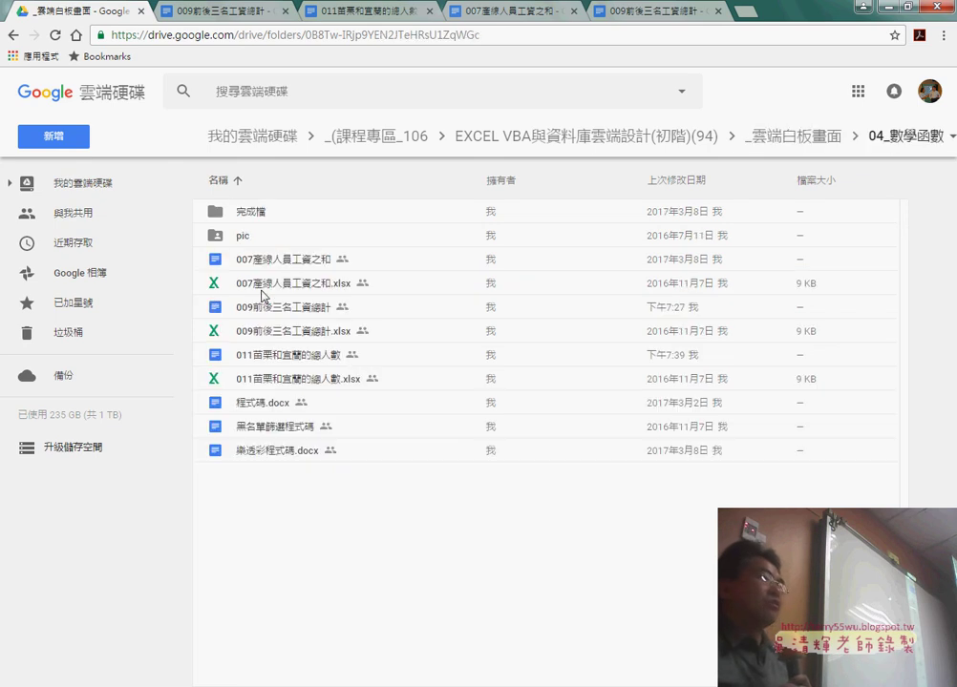
left_click(246, 381)
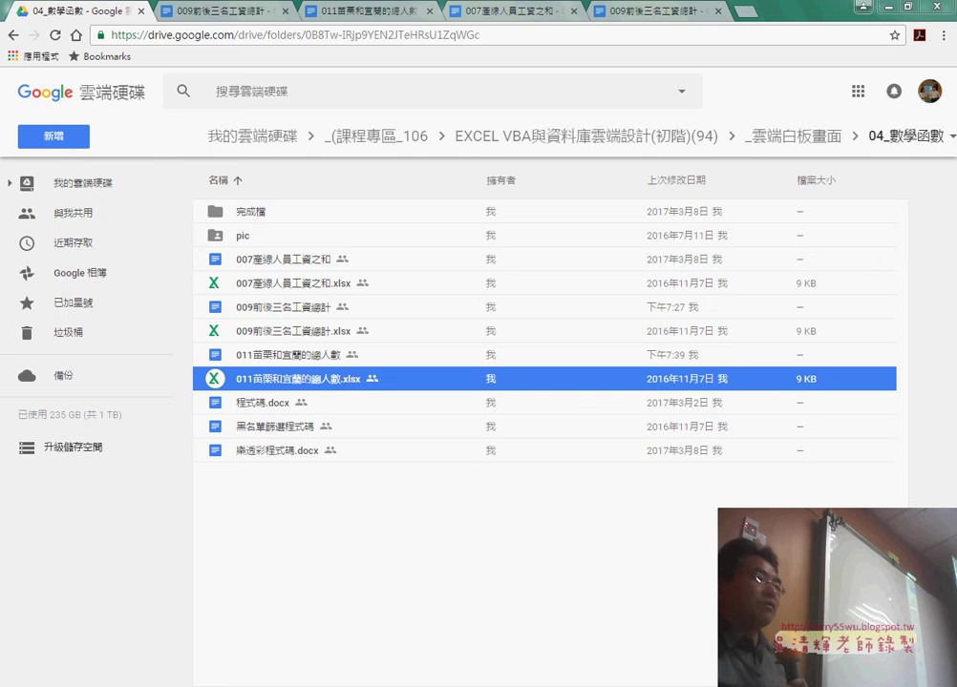
left_click(369, 620)
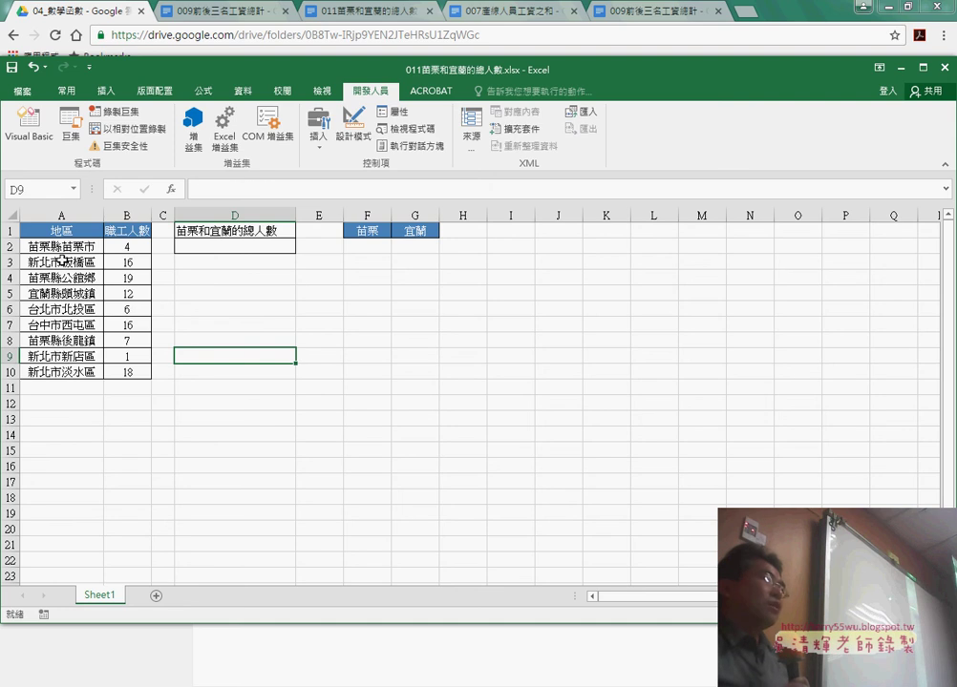
left_click(40, 250)
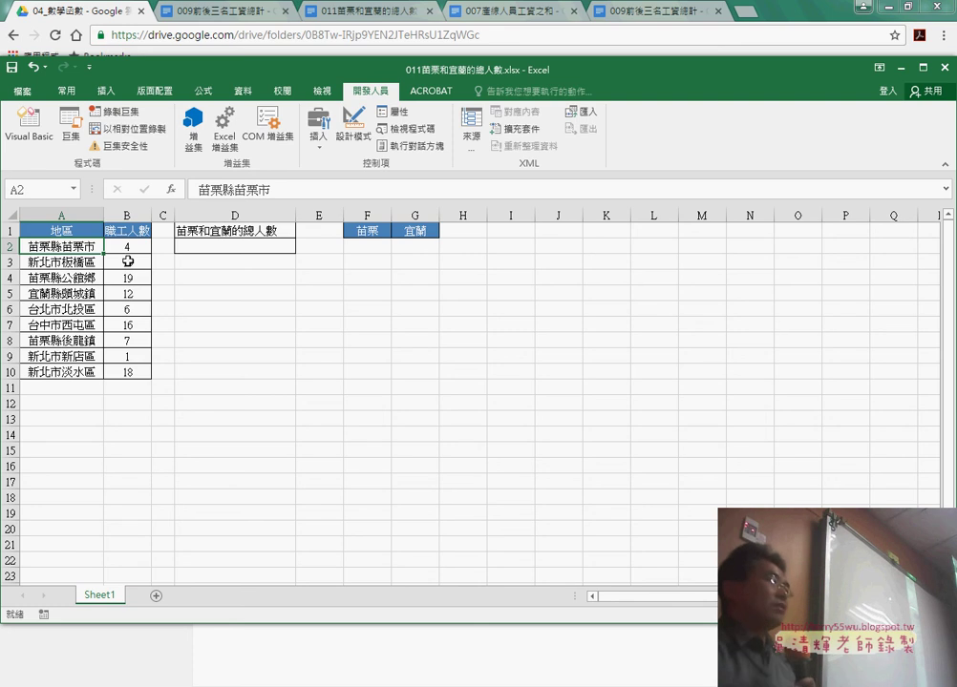
left_click_drag(134, 247, 131, 374)
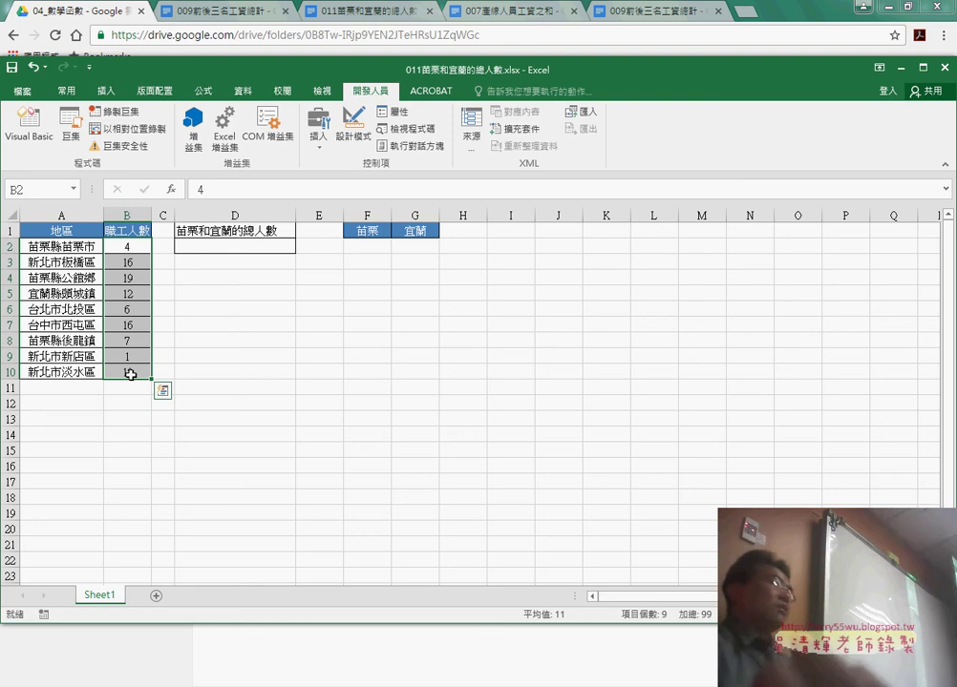
left_click(250, 248)
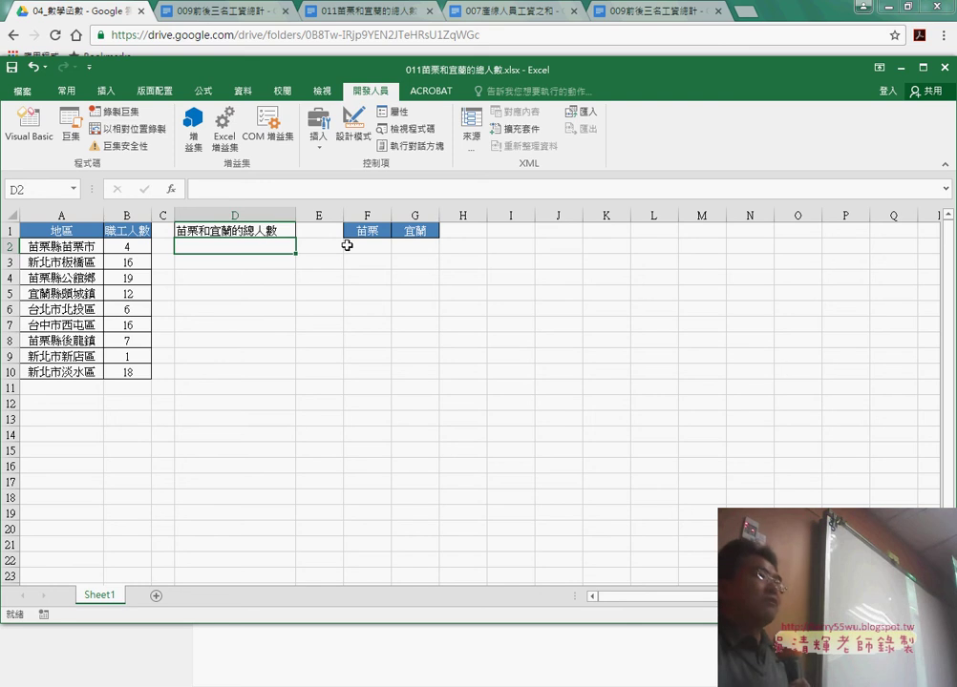
left_click(347, 245)
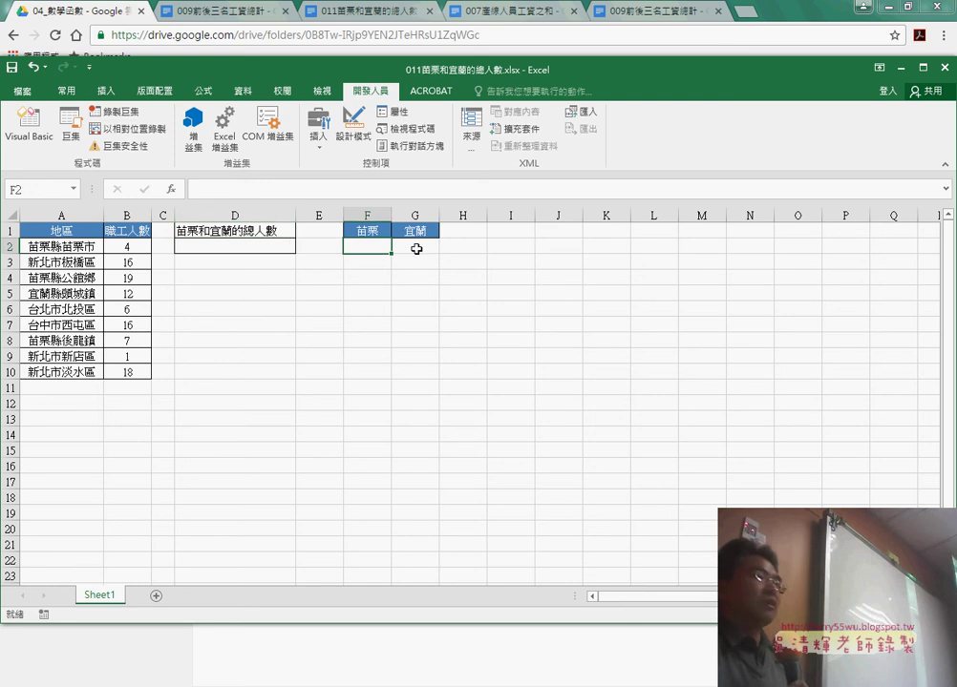
left_click(416, 250)
left_click(371, 250)
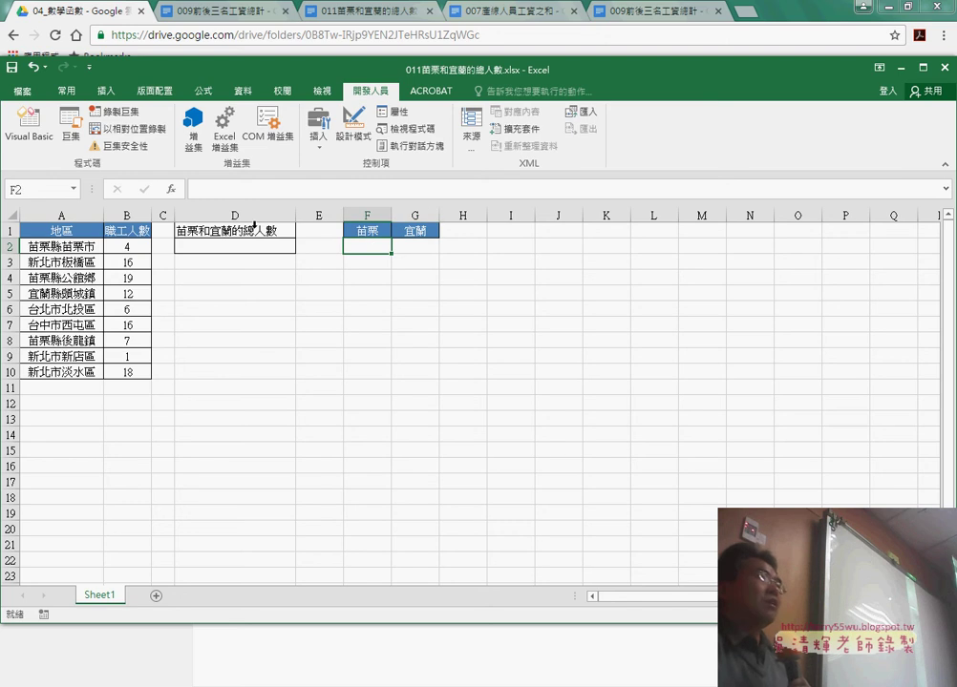
Insert the SUMIF function into F2 from the Math & Trig category
left_click(171, 189)
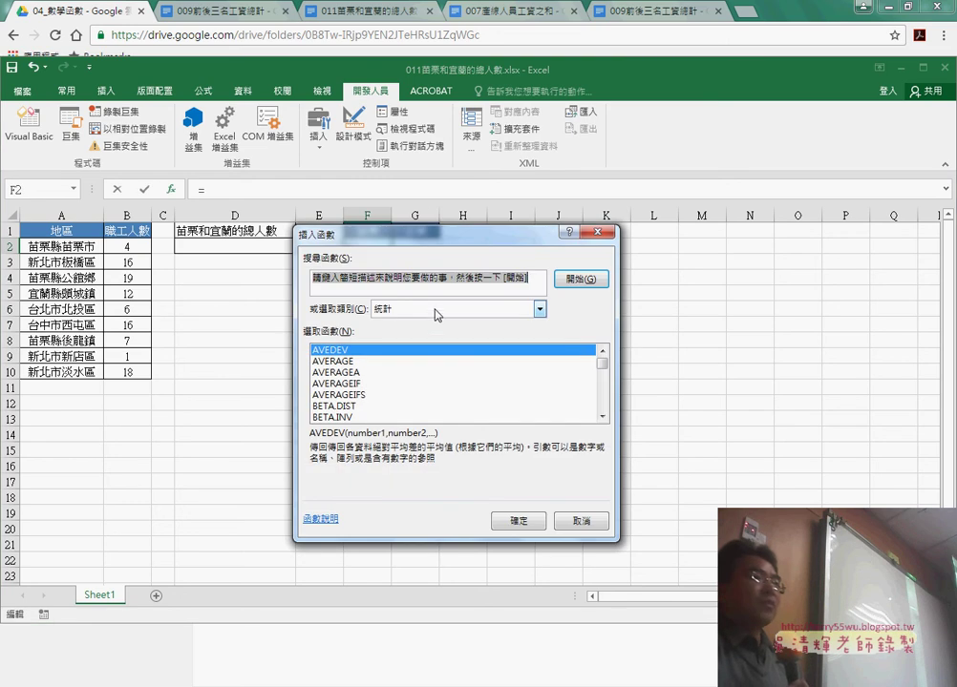
left_click(515, 309)
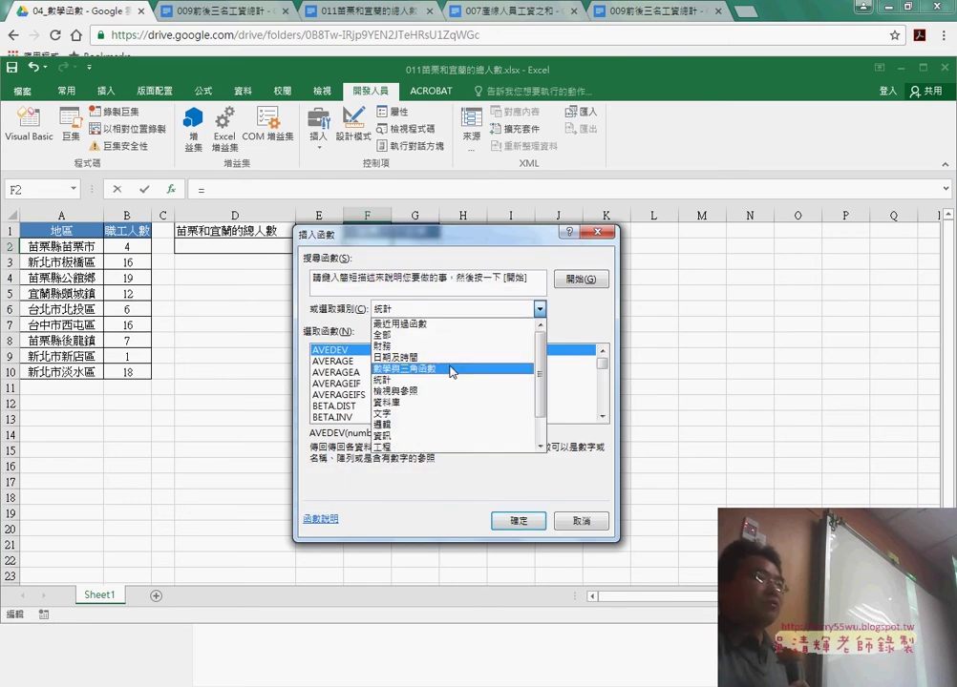
left_click(452, 368)
left_click_drag(602, 363, 605, 412)
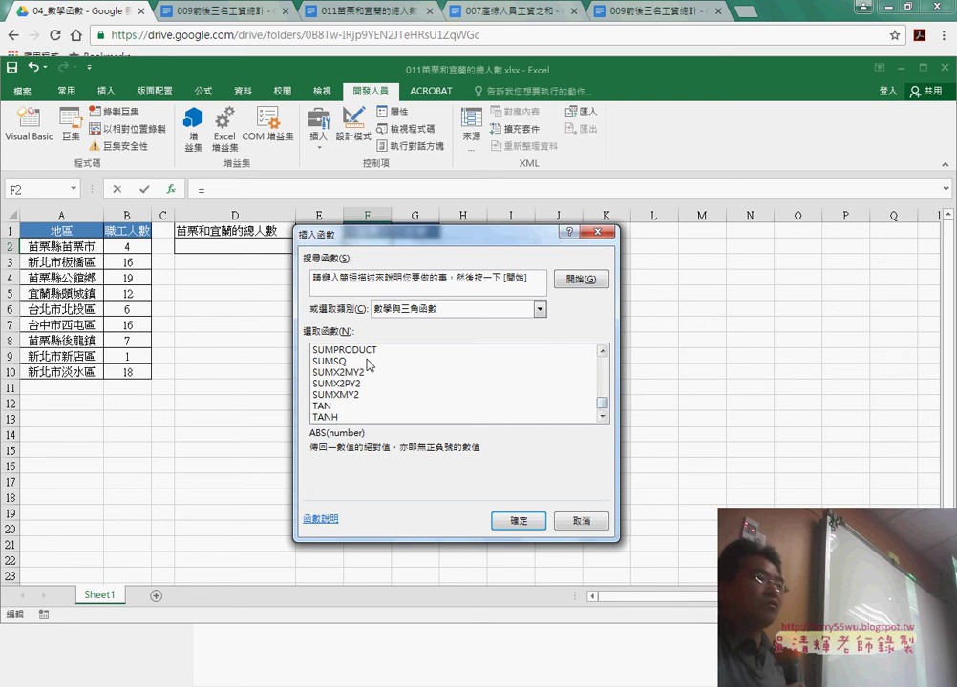
left_click(603, 352)
left_click(327, 351)
double_click(327, 351)
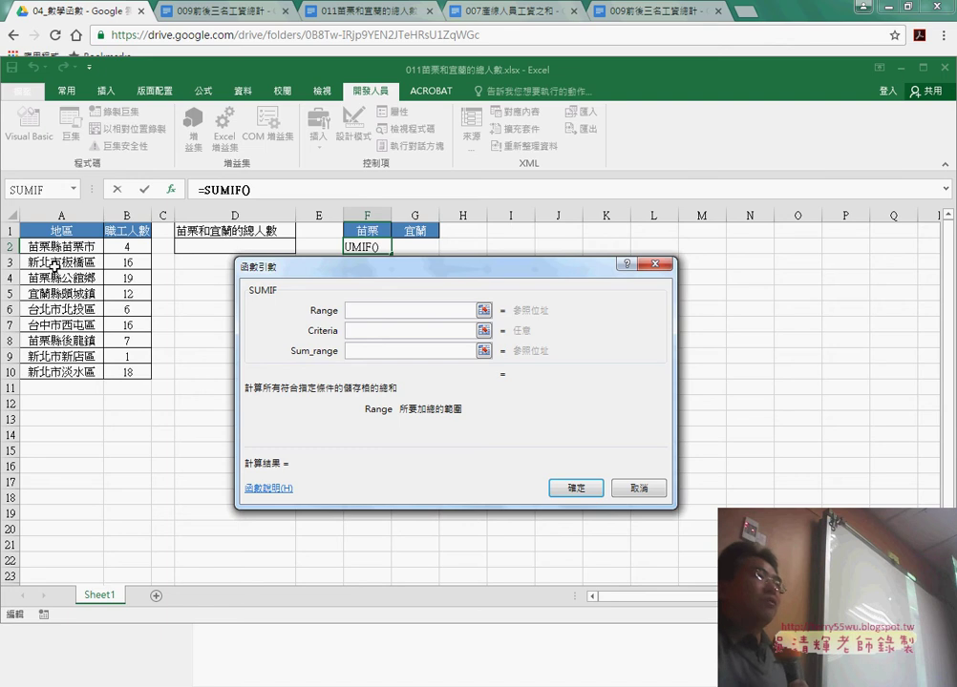
Set SUMIF's range to A2:A10 and its criteria to 苗栗
left_click_drag(45, 246, 47, 372)
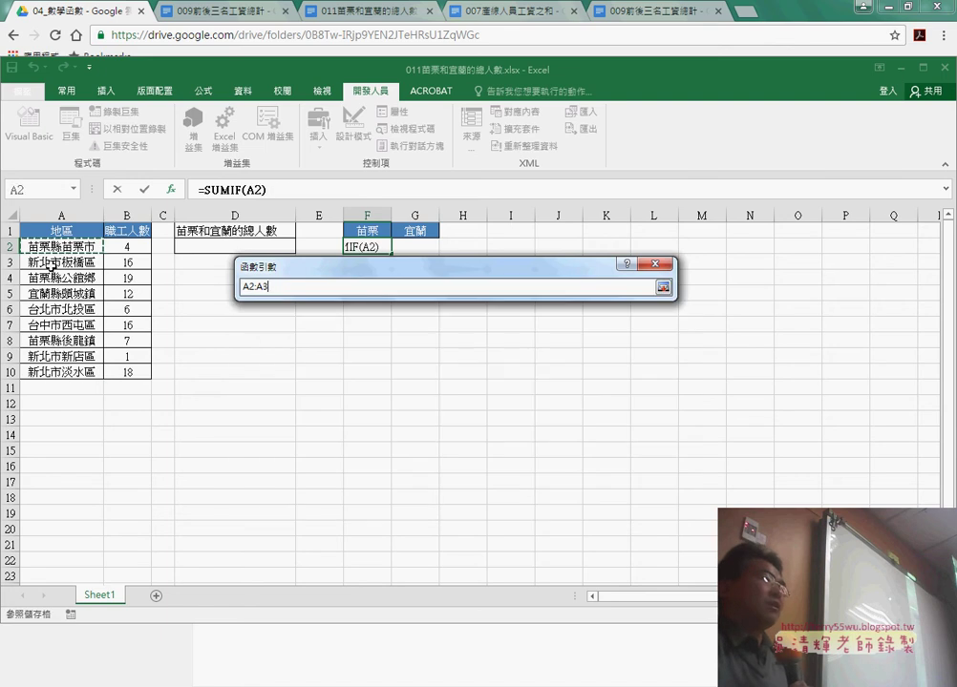
left_click(364, 331)
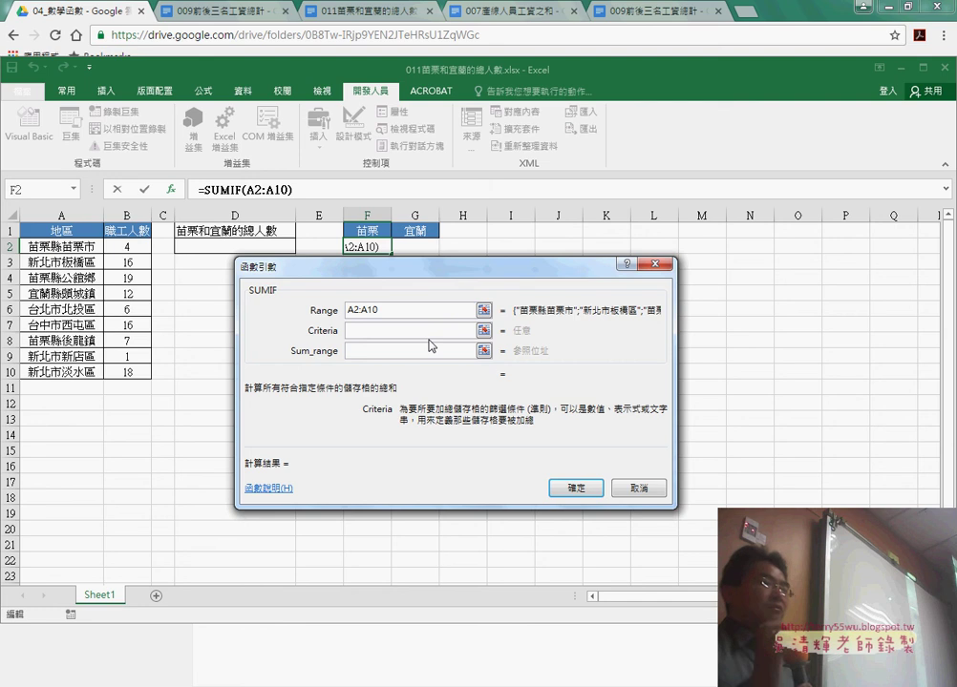
type("\"")
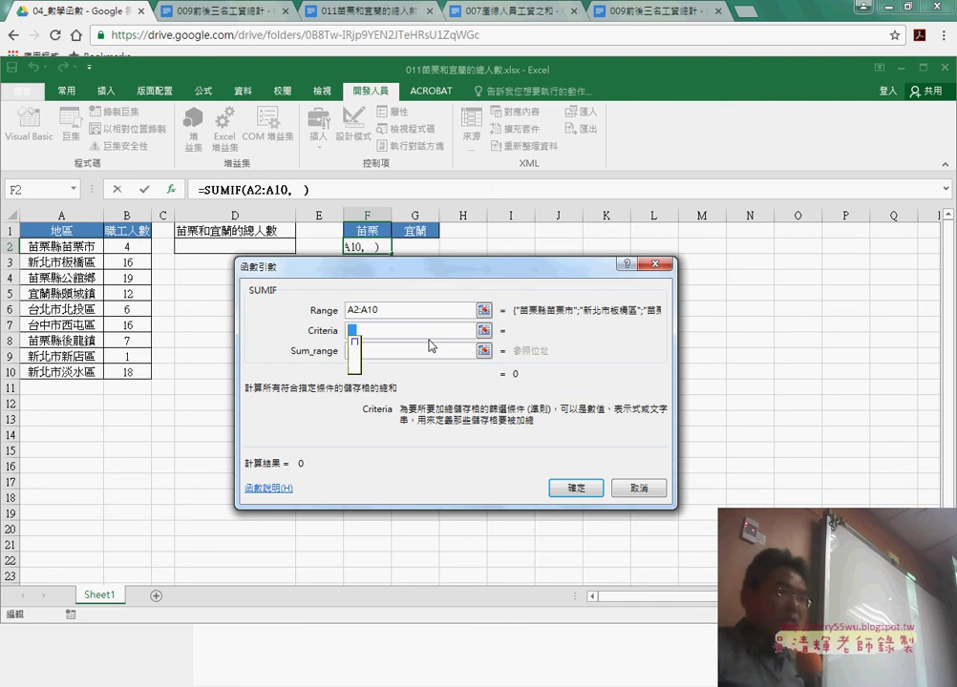
type("苗")
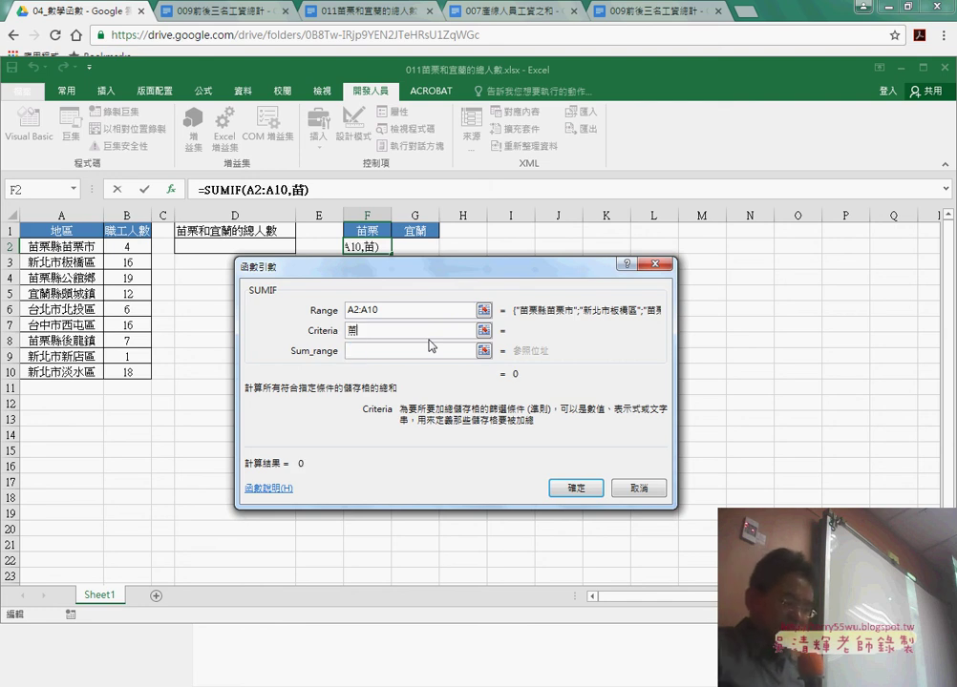
type("栗")
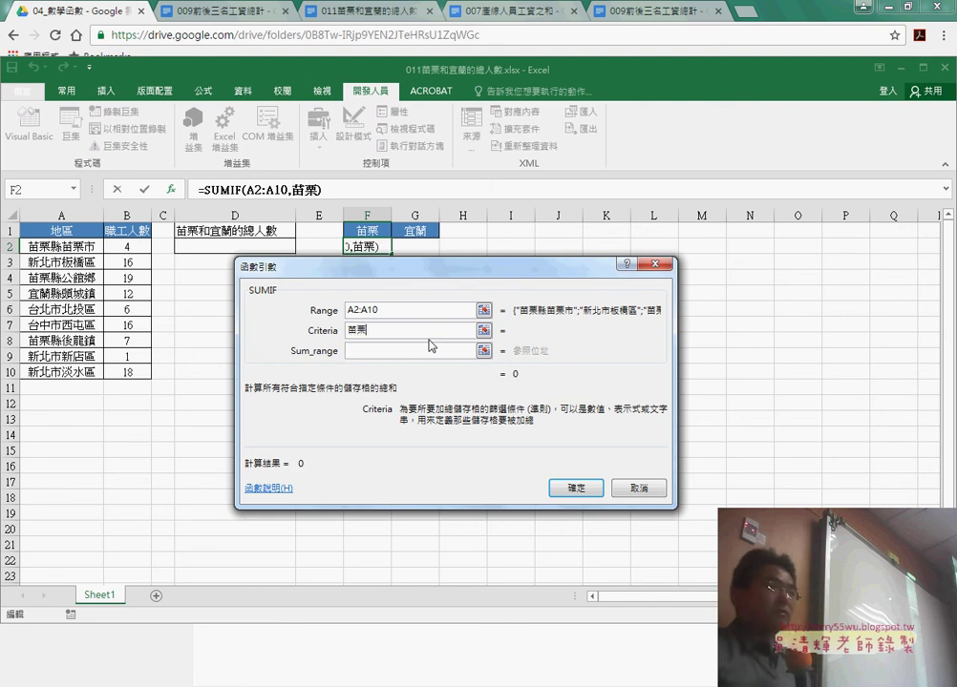
left_click(419, 350)
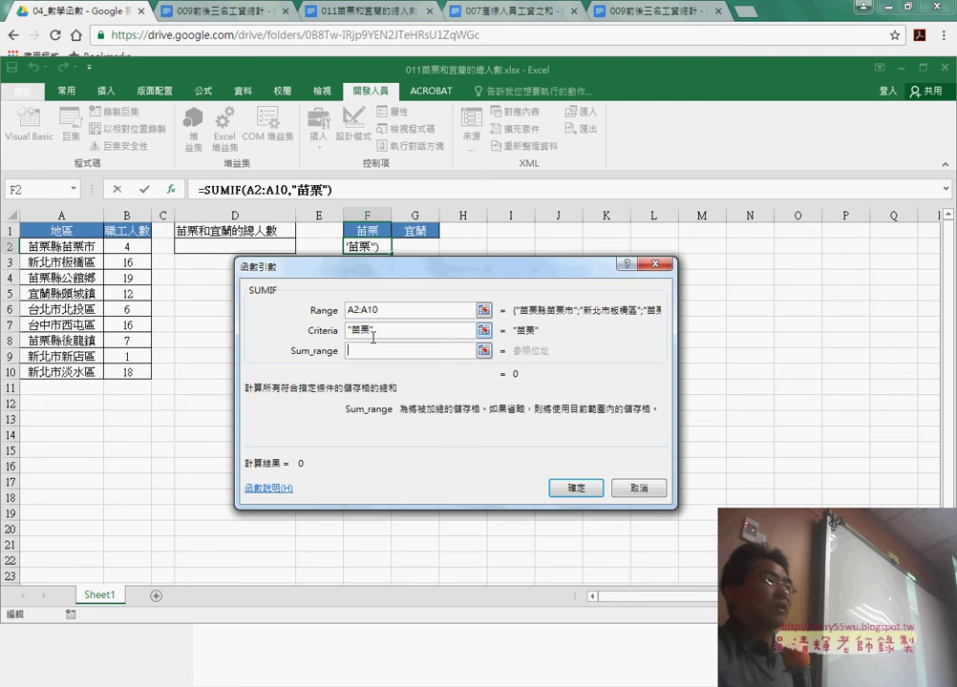
left_click(354, 327)
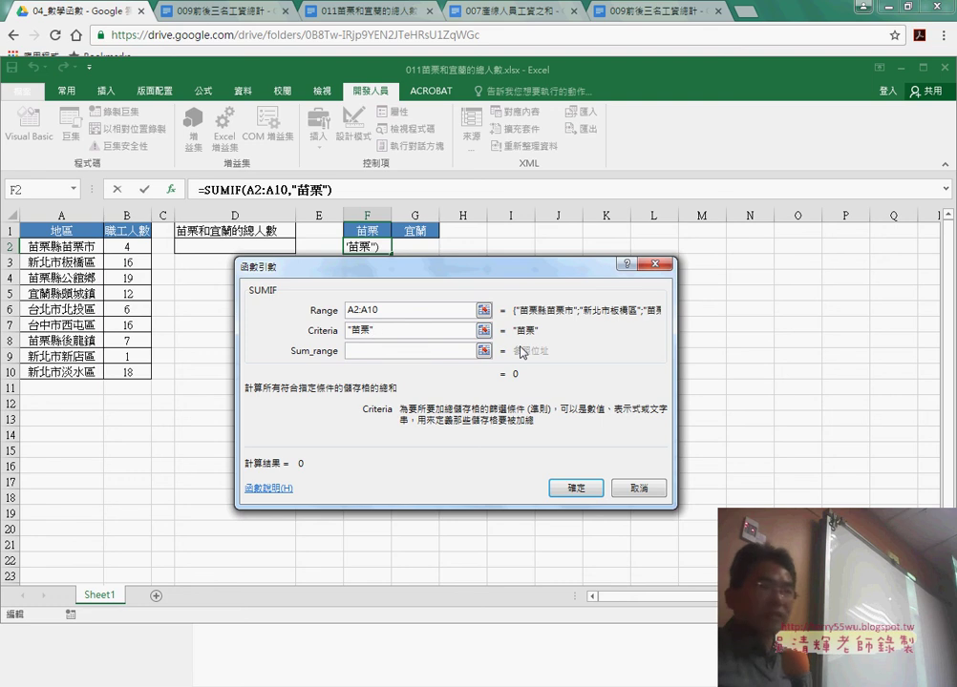
Try the * and ???? wildcards in the criterion, settling on "苗栗*"
type("*")
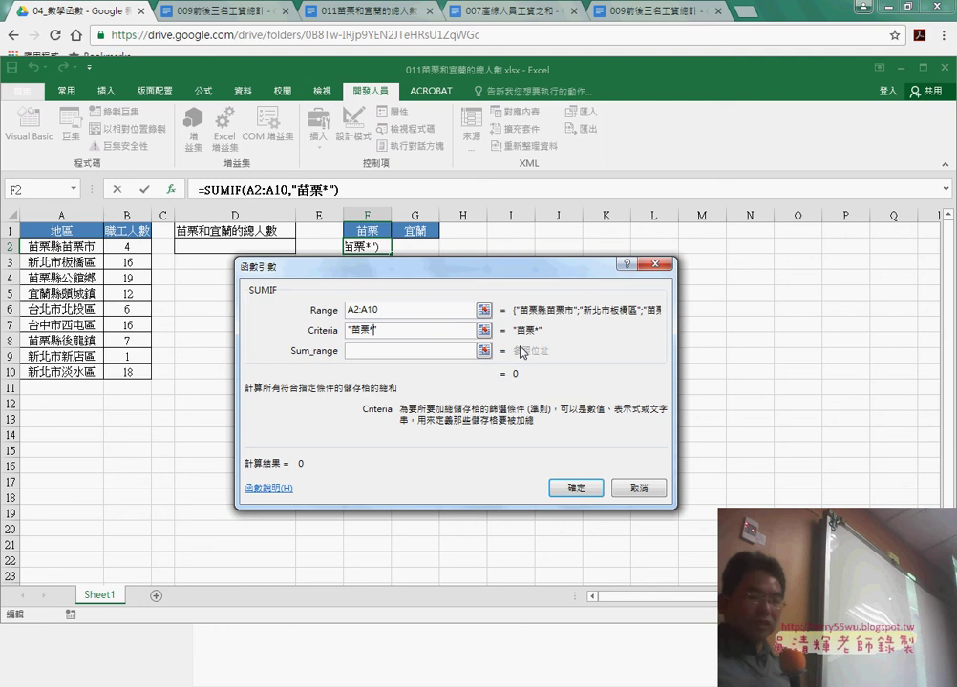
key("BackSpace")
type("?")
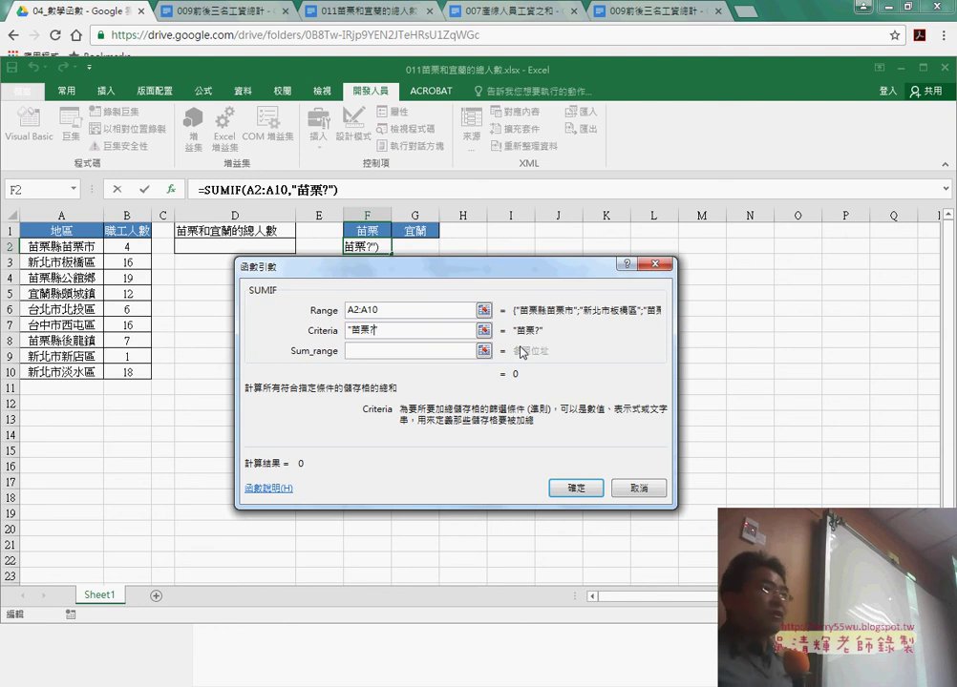
type("???")
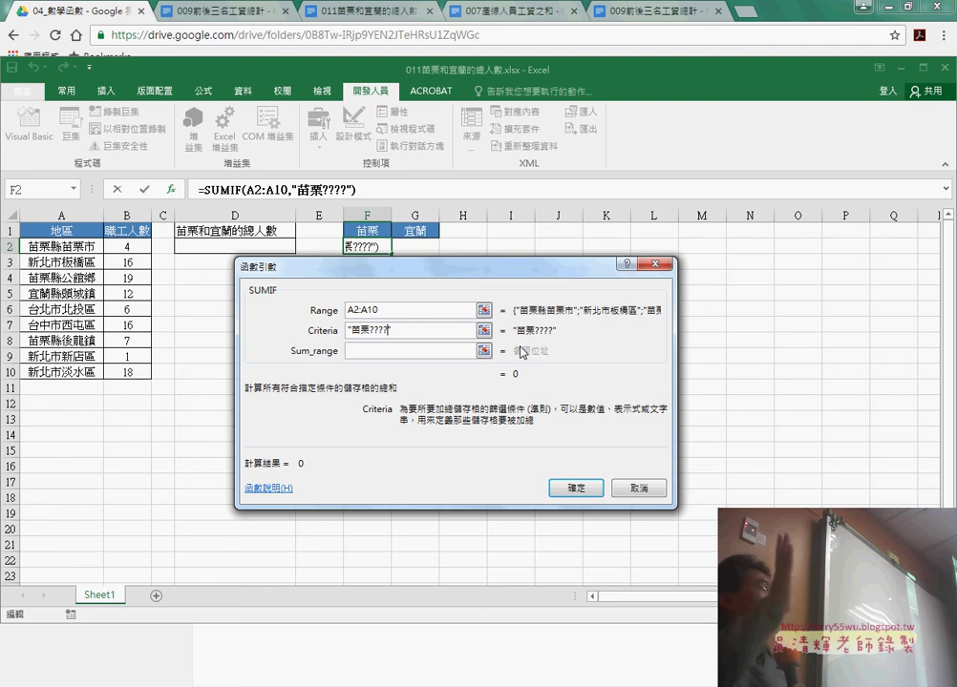
key("BackSpace")
key("BackSpace")
key("BackSpace")
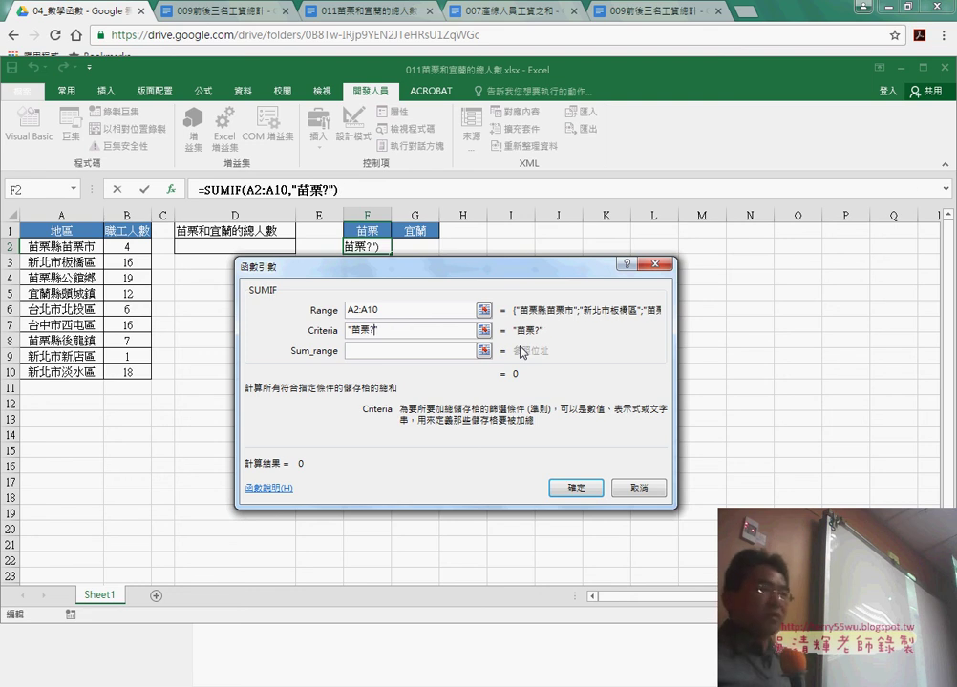
key("BackSpace")
type("*")
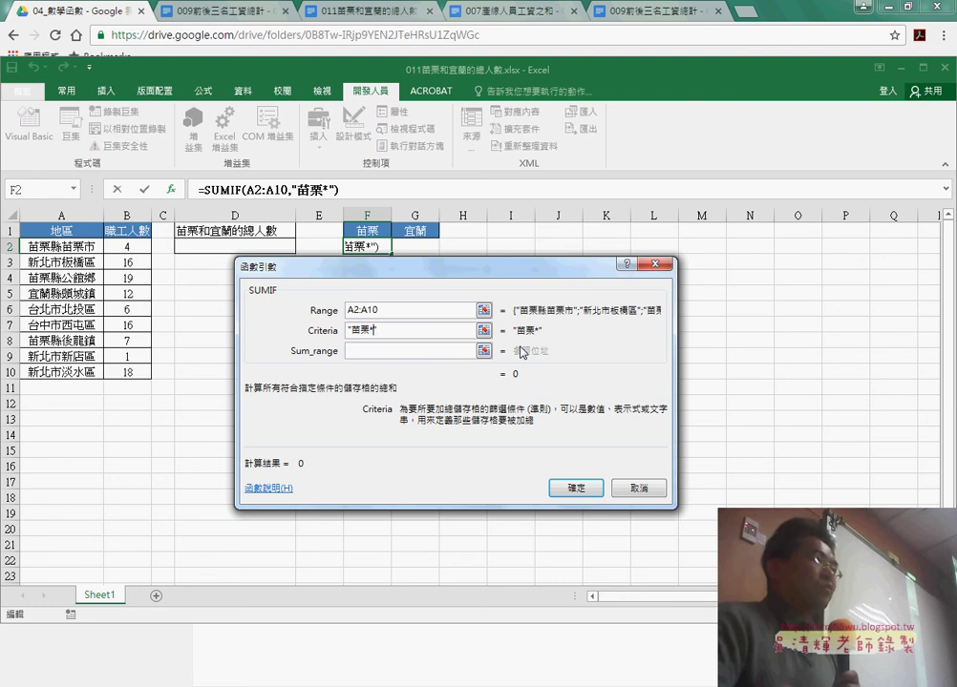
Set the sum range to B2:B10 and confirm F2's SUMIF, totalling 30
left_click(373, 352)
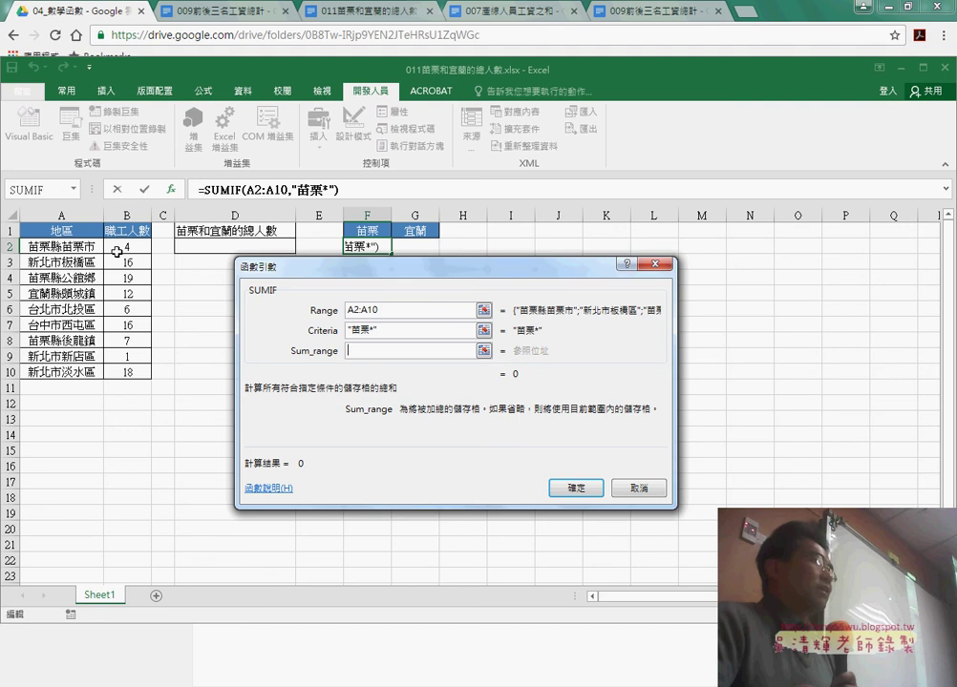
left_click_drag(116, 252, 130, 372)
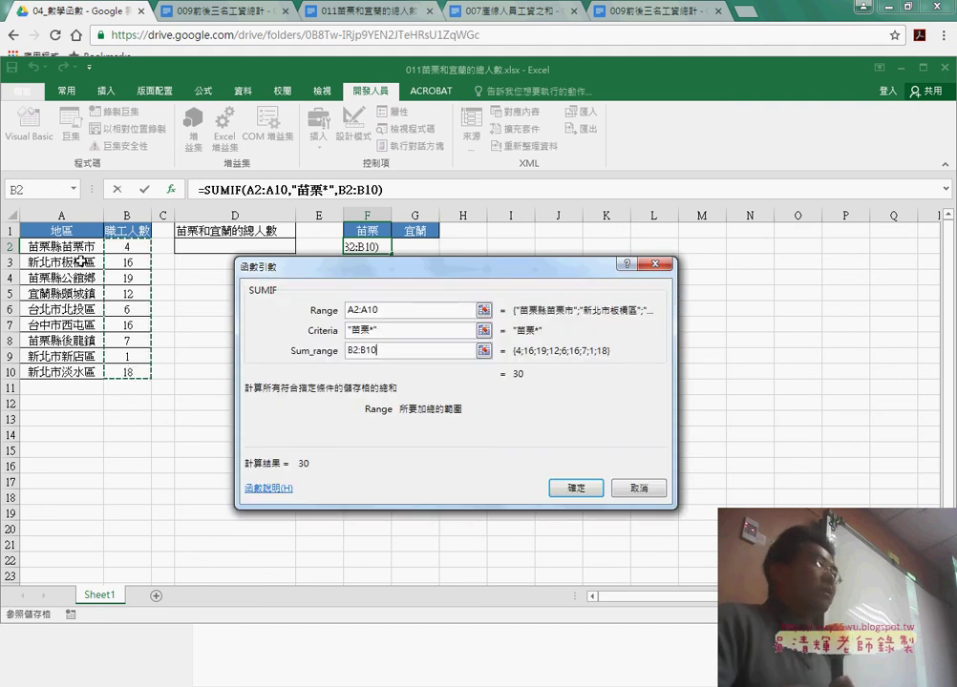
left_click(568, 490)
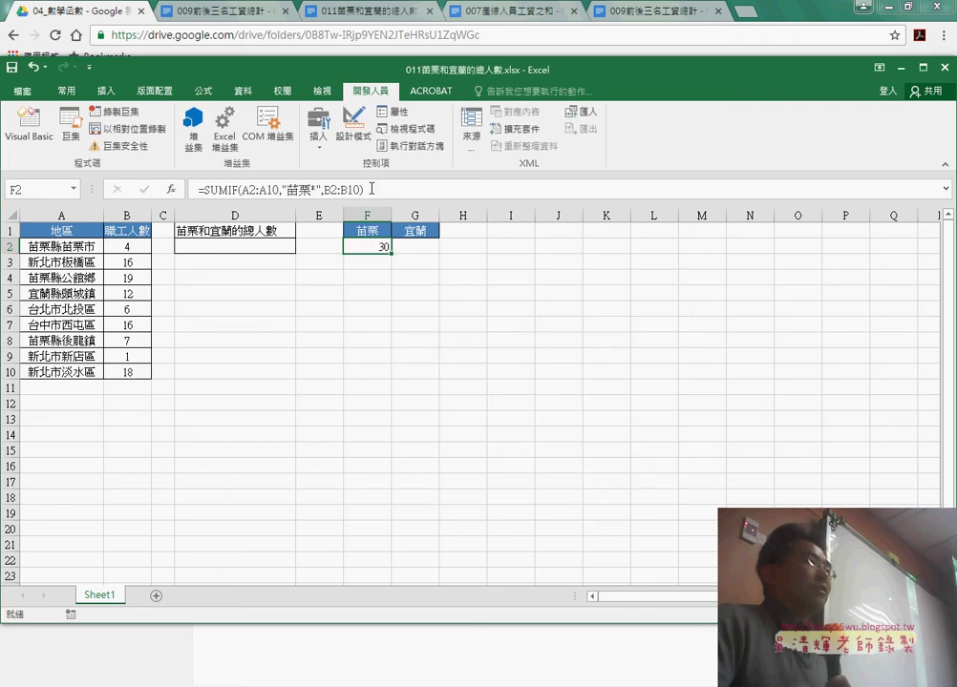
Copy F2's formula text from the formula bar and select G2
left_click_drag(371, 190, 198, 189)
right_click(243, 189)
left_click(266, 215)
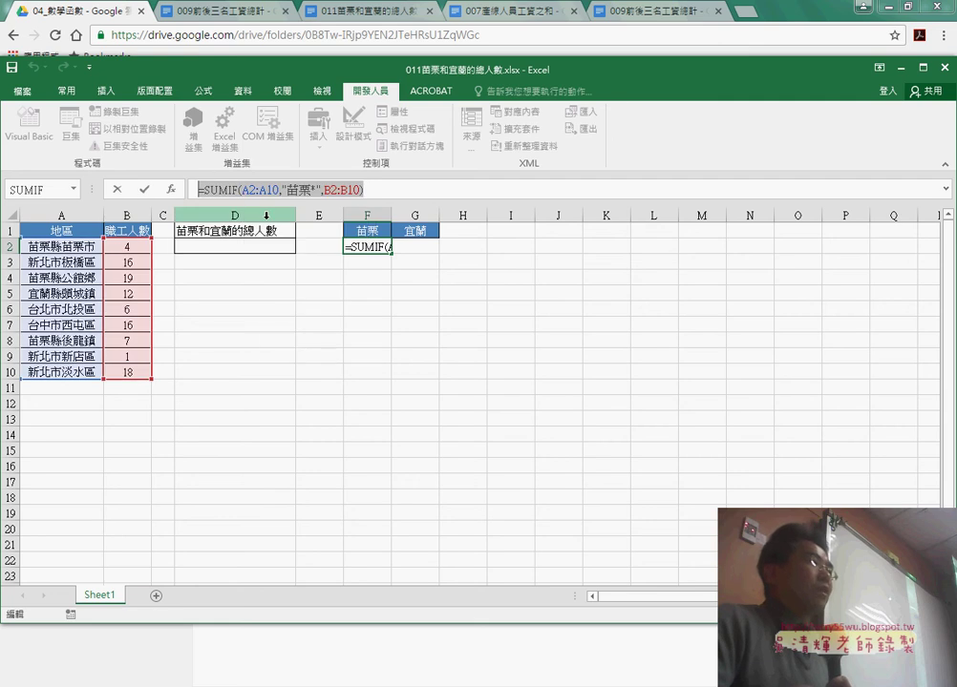
left_click(117, 189)
left_click(414, 247)
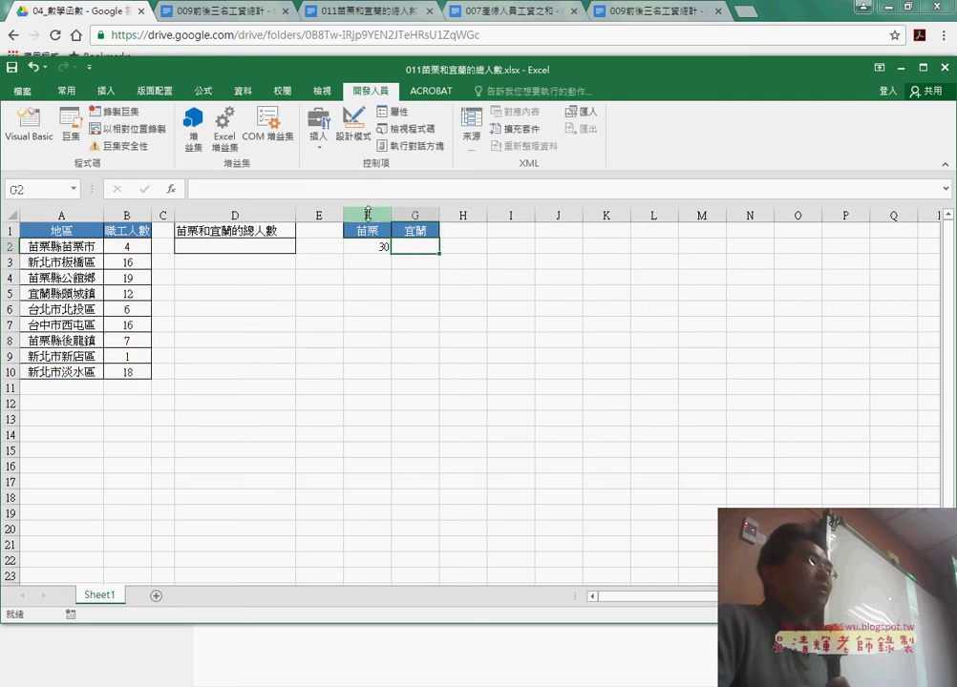
Paste the SUMIF into G2 with criteria changed to "宜蘭*", giving 12
right_click(297, 184)
left_click(331, 249)
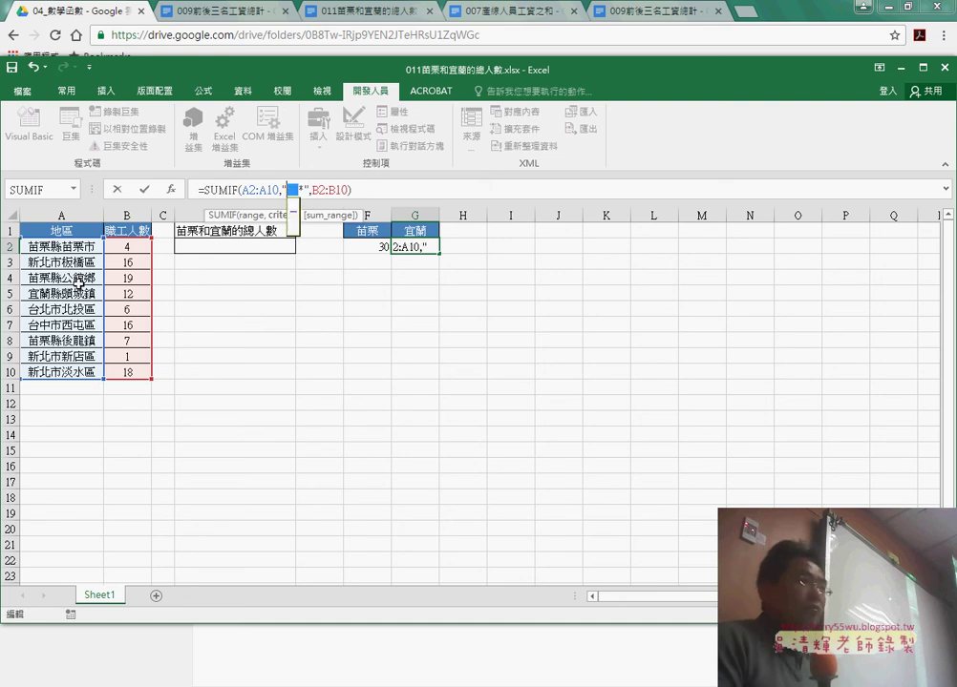
type("一")
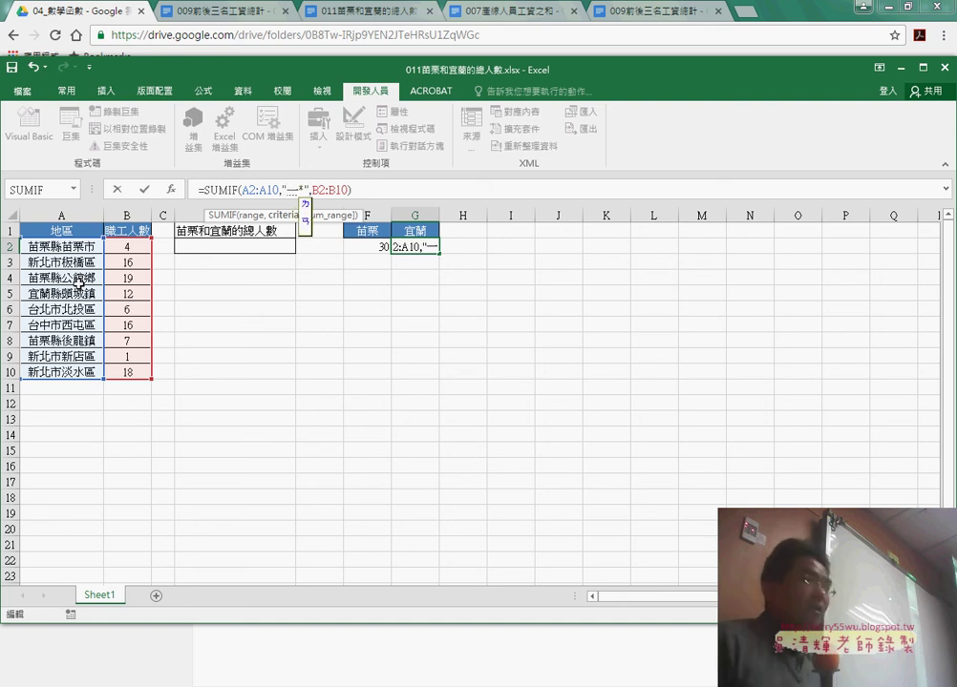
type("宜蘭")
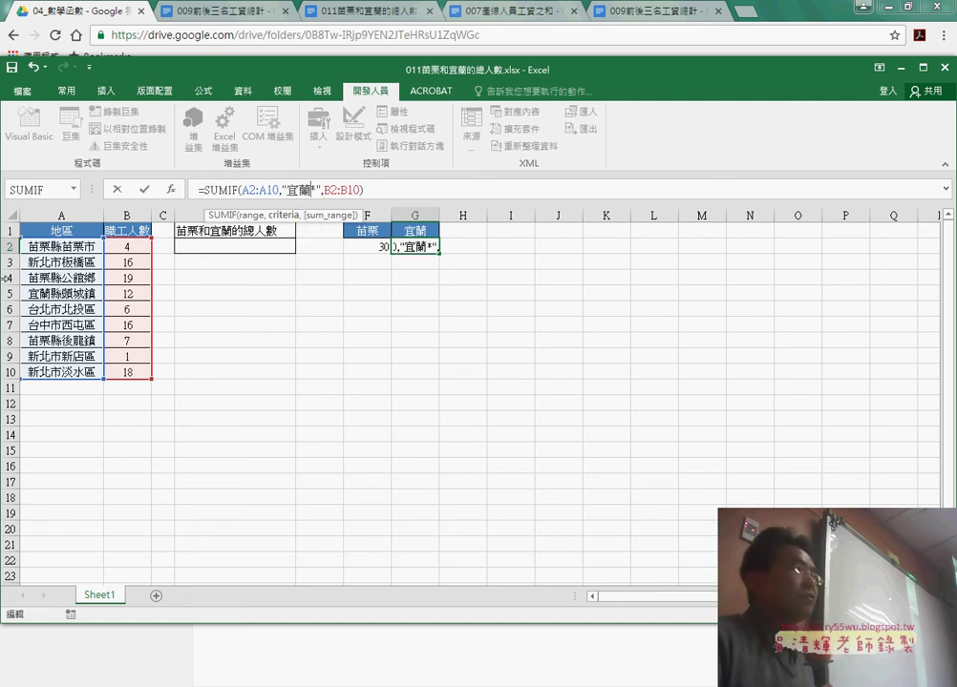
left_click(146, 190)
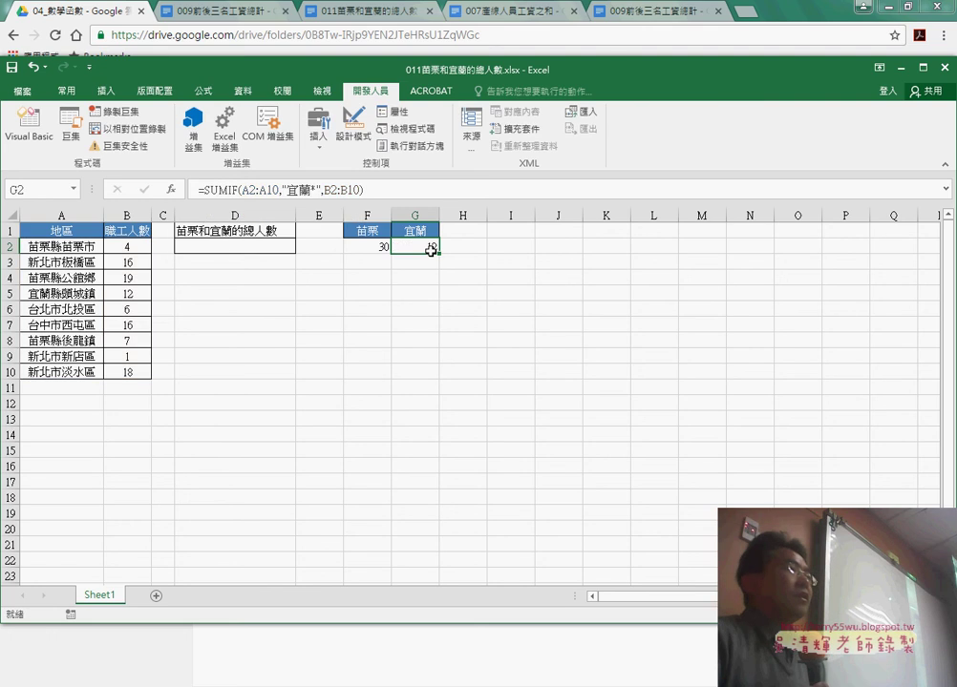
Copy F2's 苗栗 SUMIF formula text and paste it into D2
left_click(224, 250)
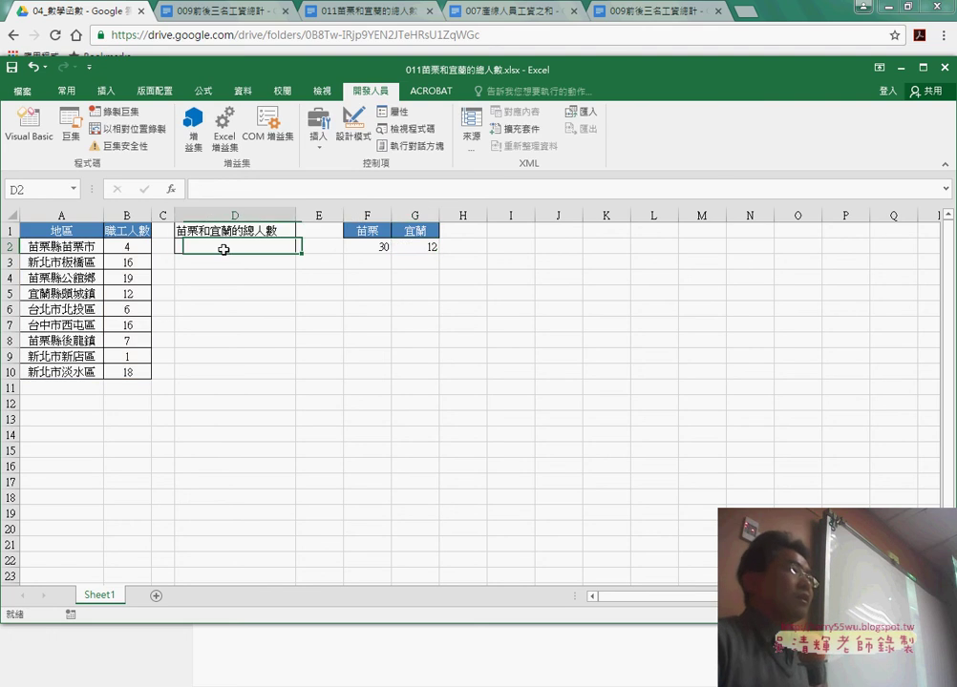
left_click(372, 248)
left_click(220, 190)
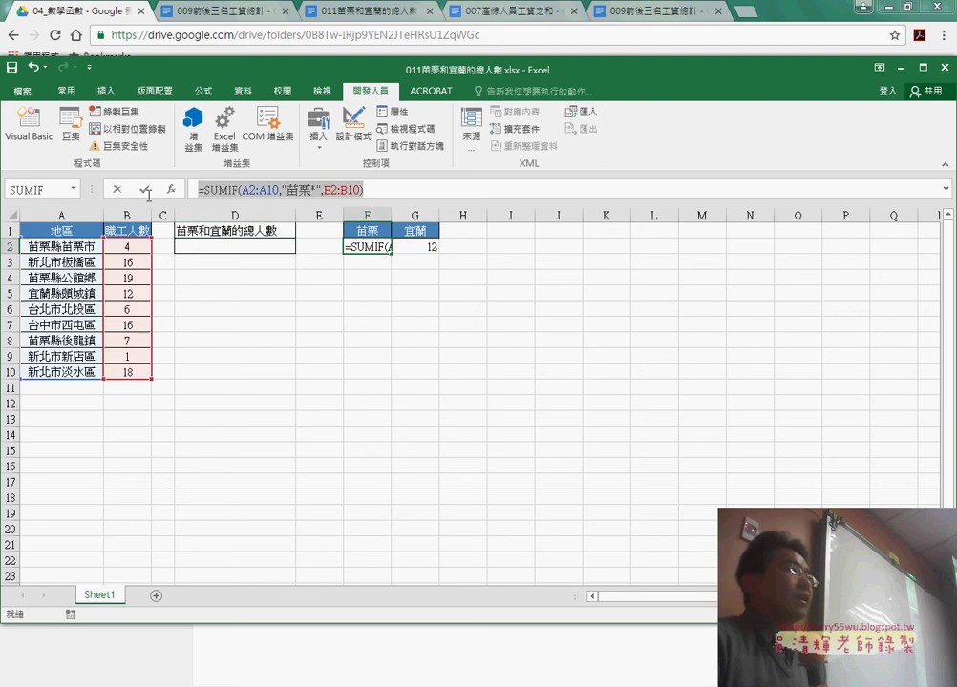
right_click(218, 192)
left_click(250, 225)
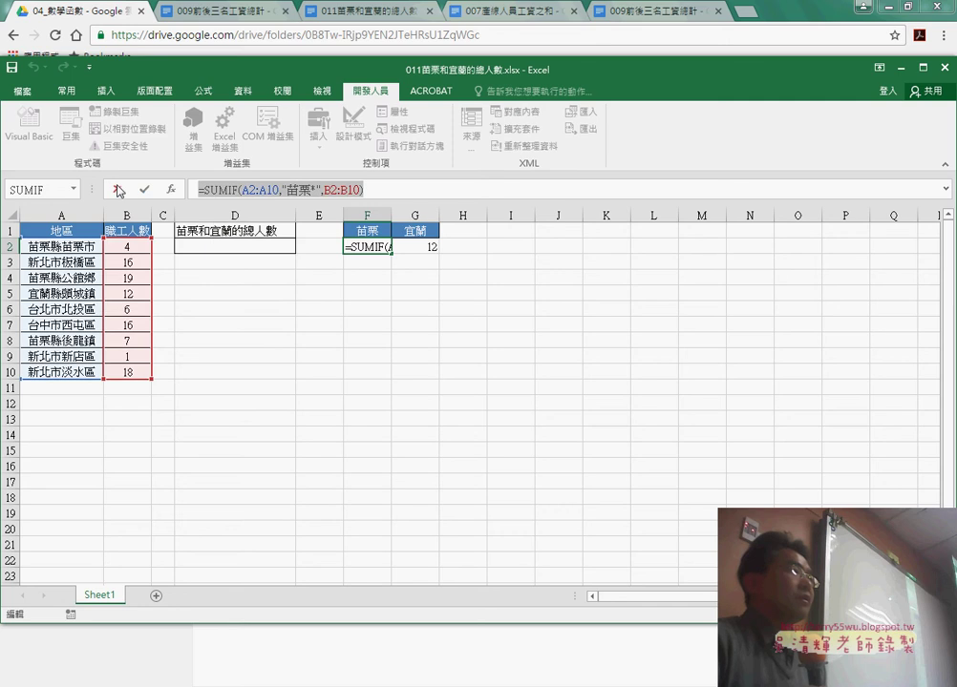
left_click(118, 190)
left_click(202, 250)
right_click(222, 195)
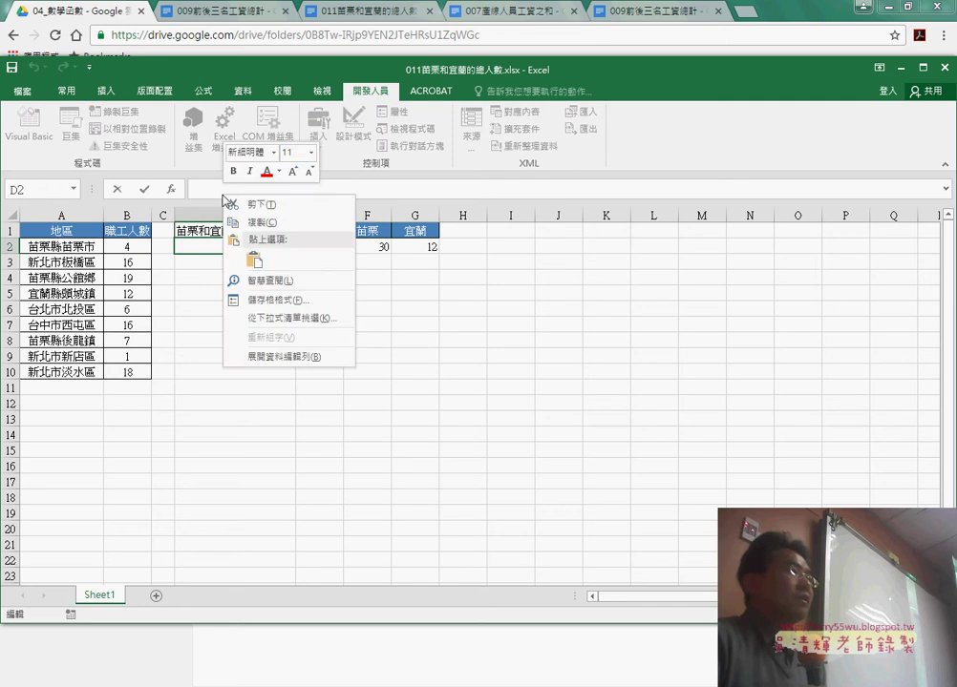
left_click(255, 257)
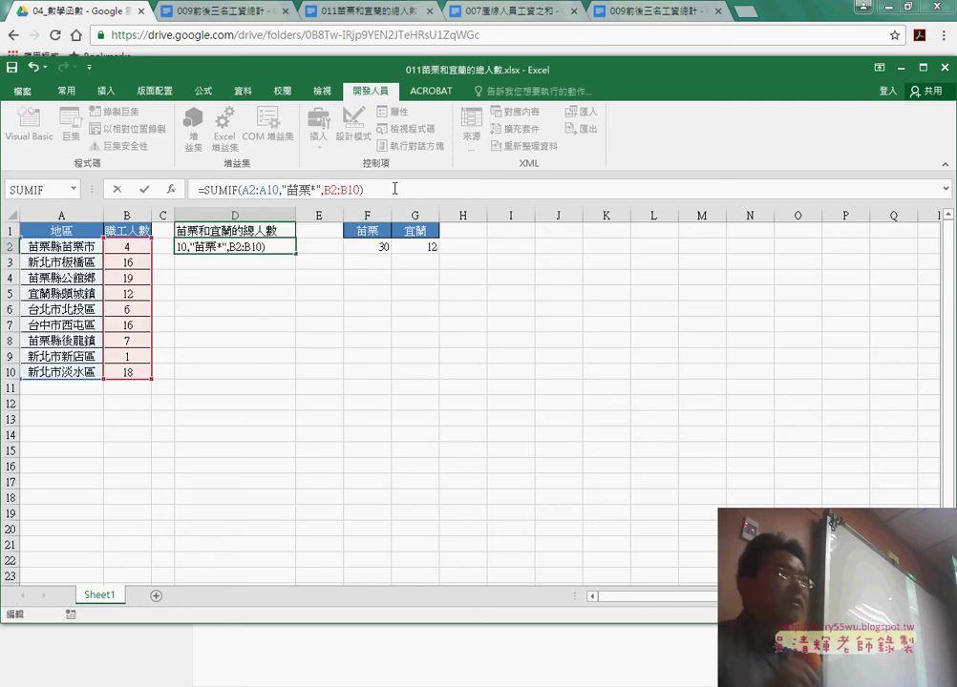
Append + and a second SUMIF with criteria "宜蘭*" to D2, giving 42
type("+")
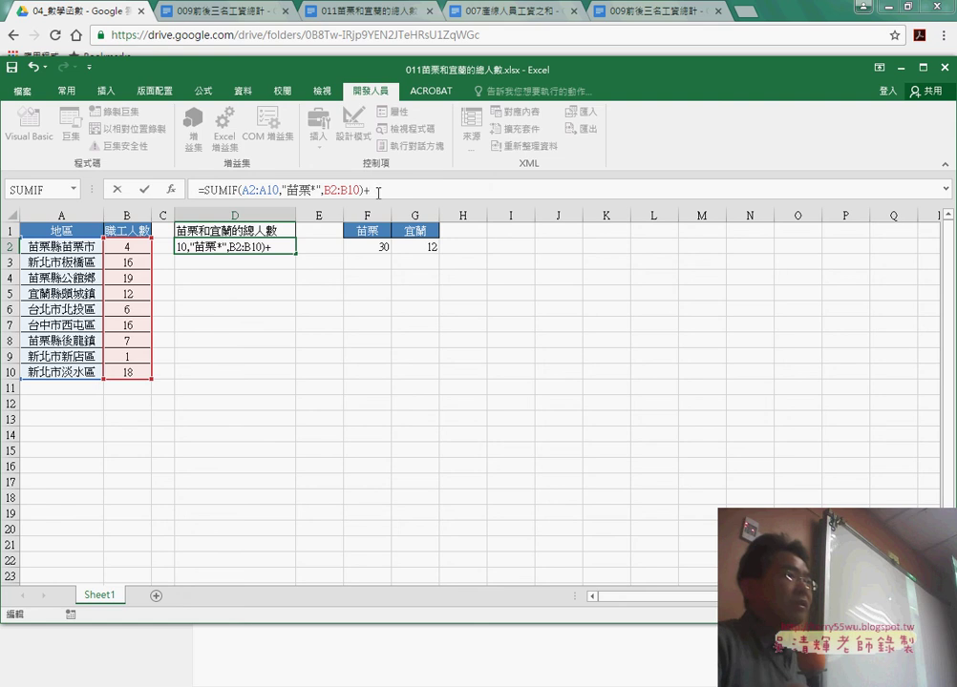
left_click_drag(366, 190, 205, 189)
key("ctrl+c")
left_click(396, 190)
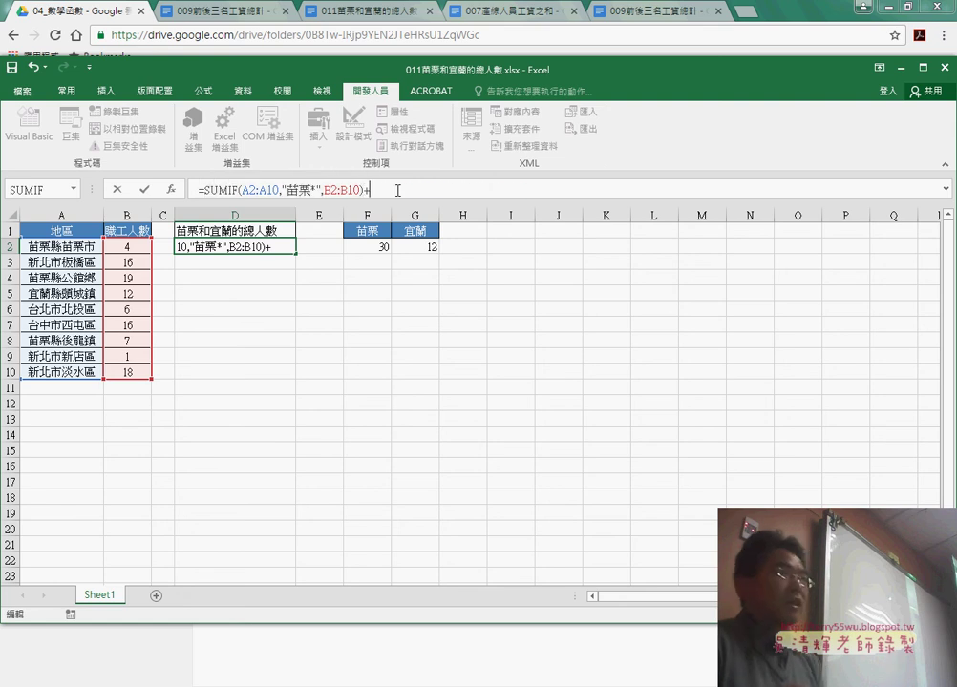
key("ctrl+v")
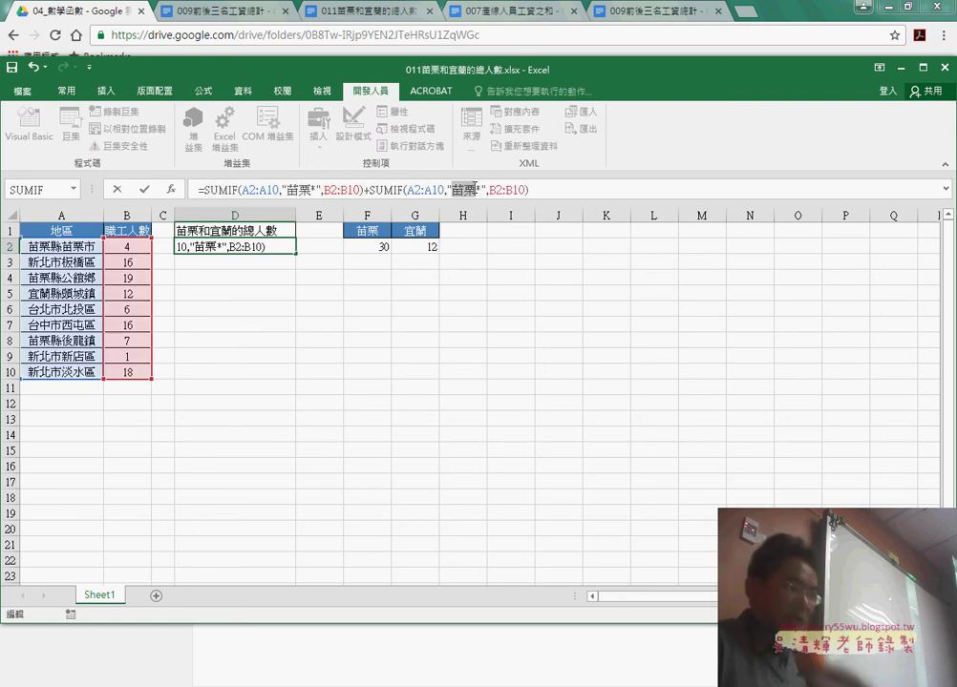
type("ㄧ")
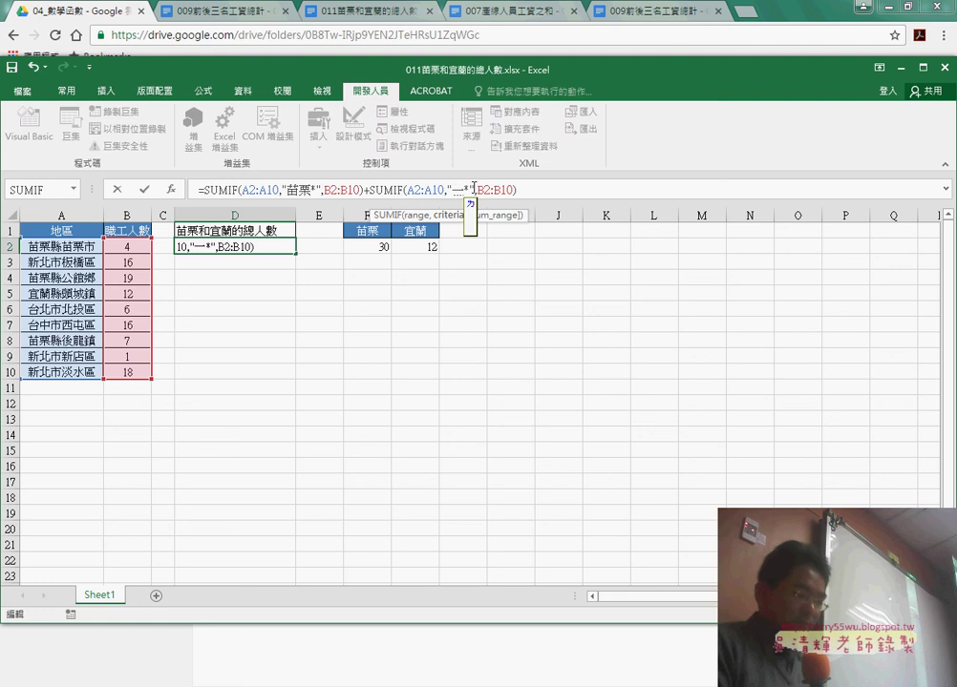
type("宜蘭")
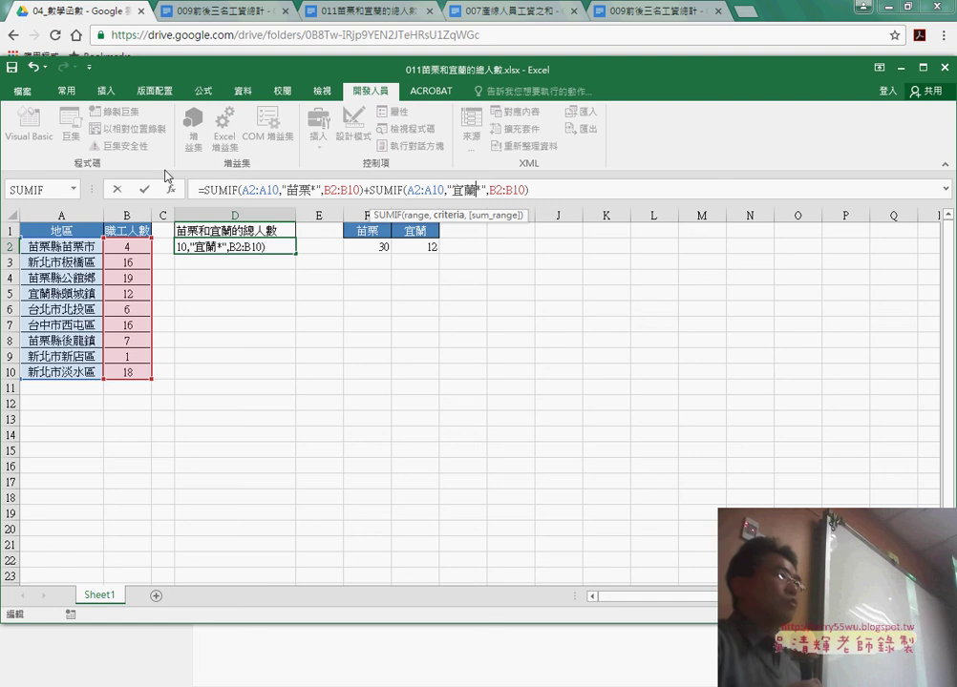
left_click(146, 192)
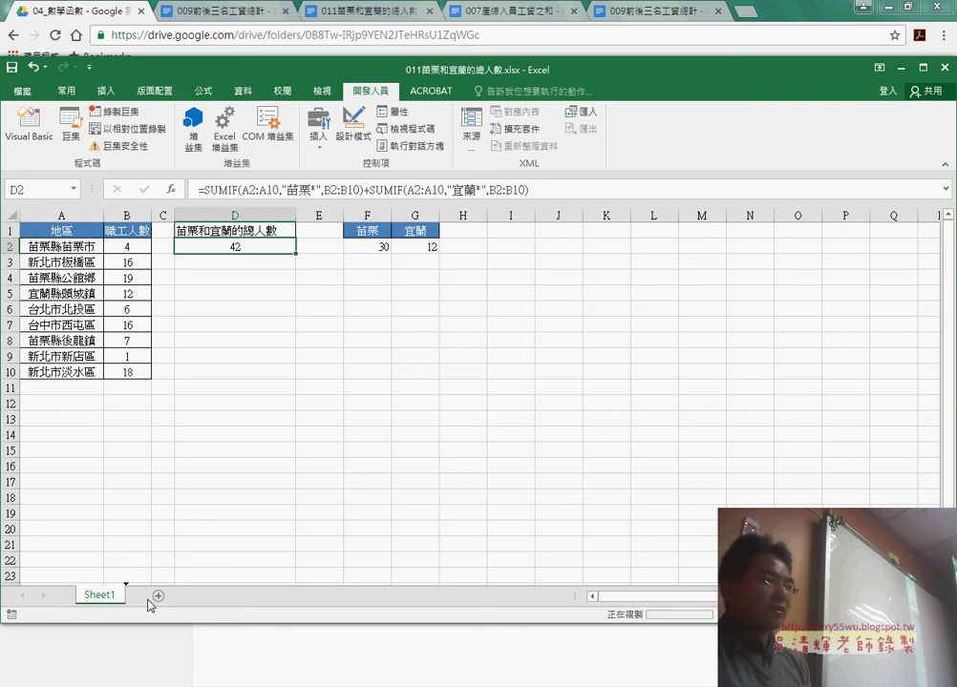
Duplicate Sheet1 and name the copy VBA
left_click_drag(149, 603, 149, 600)
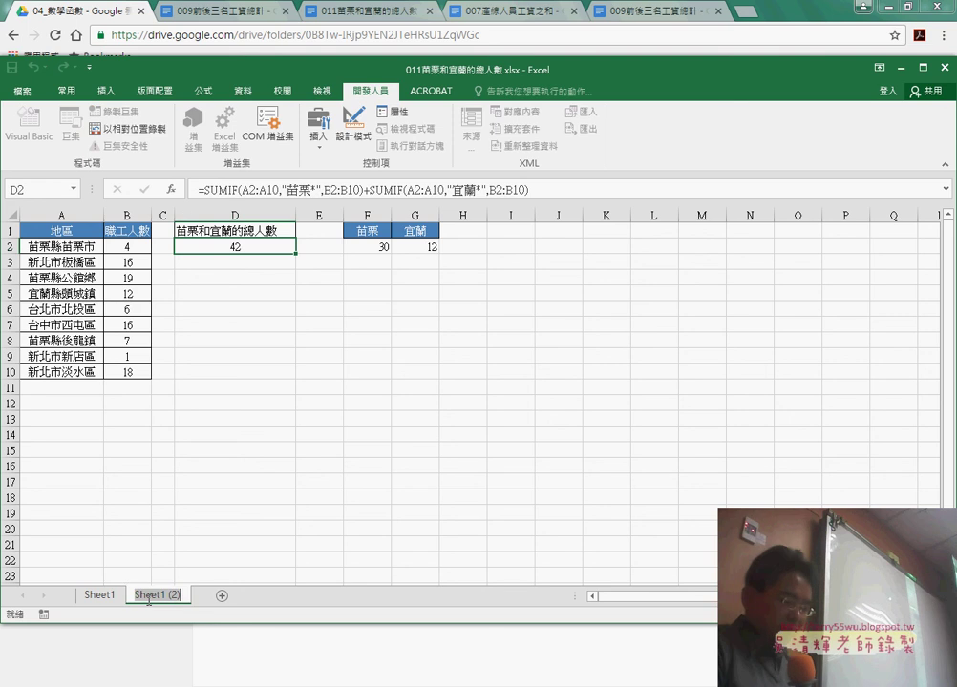
type("VBA")
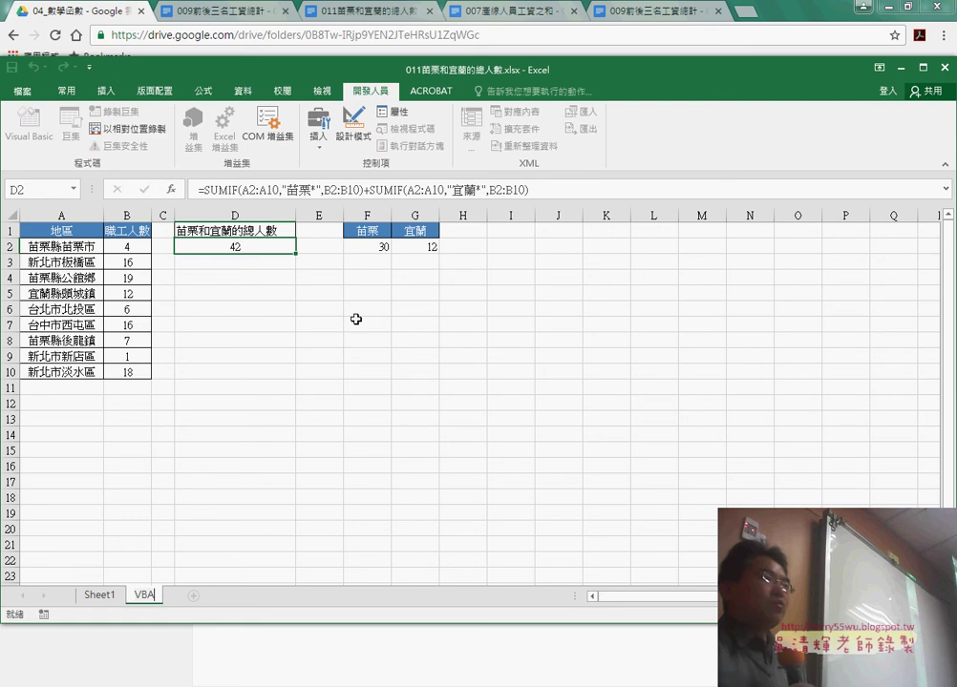
left_click_drag(367, 215, 410, 214)
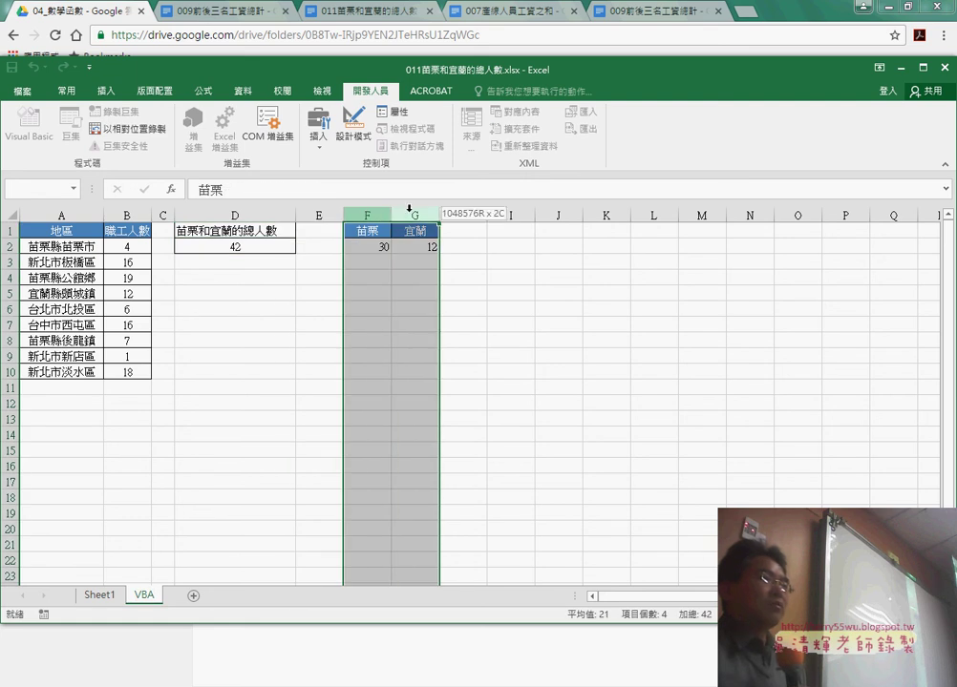
Delete helper columns F:G on the VBA sheet and clear D2's formula
right_click(408, 265)
left_click(433, 386)
left_click(257, 245)
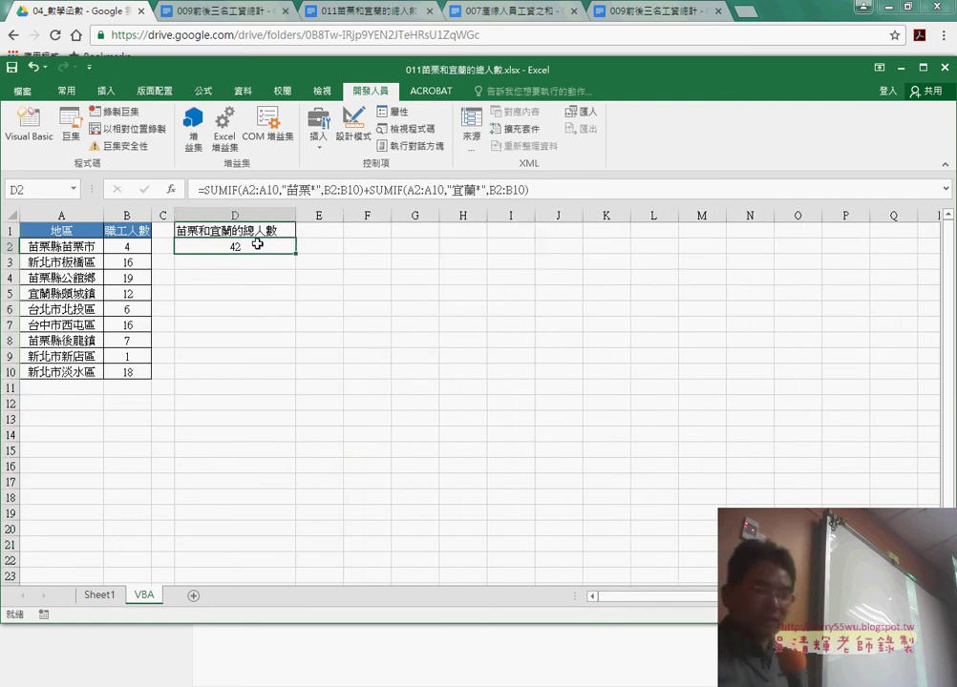
key("Delete")
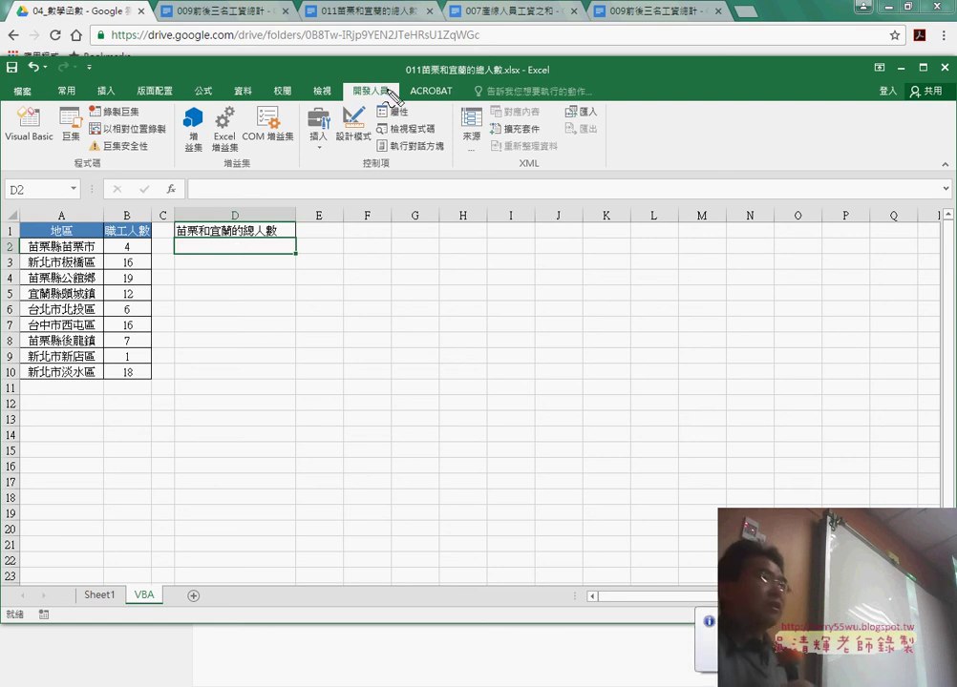
Insert an empty Module1 via the Visual Basic editor's Project pane, then return to the worksheet
left_click_drag(401, 84, 381, 113)
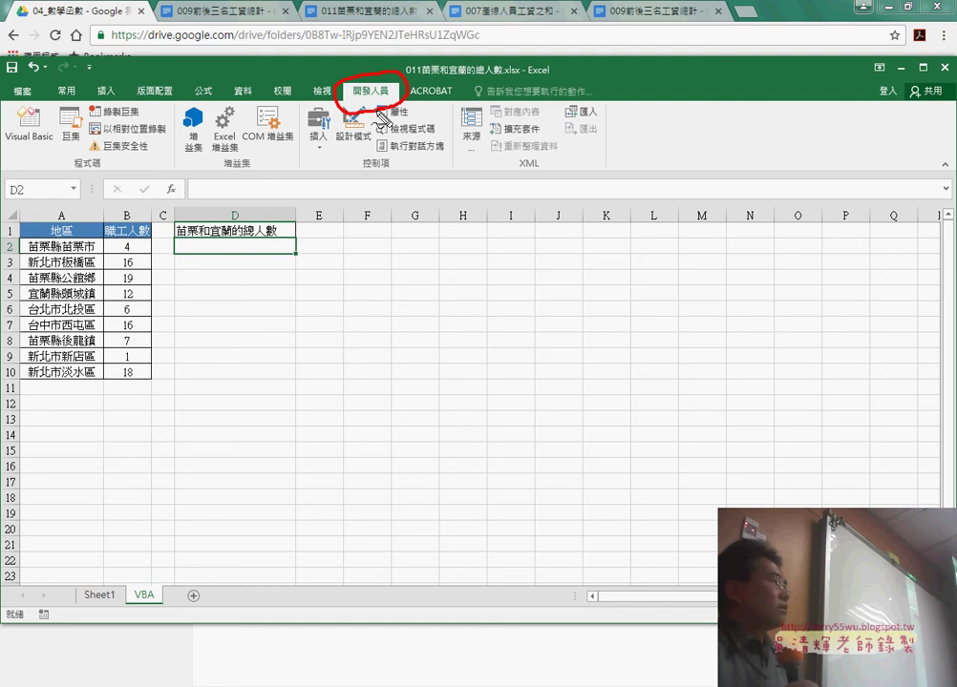
mouse_move(12, 153)
left_mouse_down()
mouse_move(62, 107)
mouse_move(38, 151)
left_mouse_up()
key("Escape")
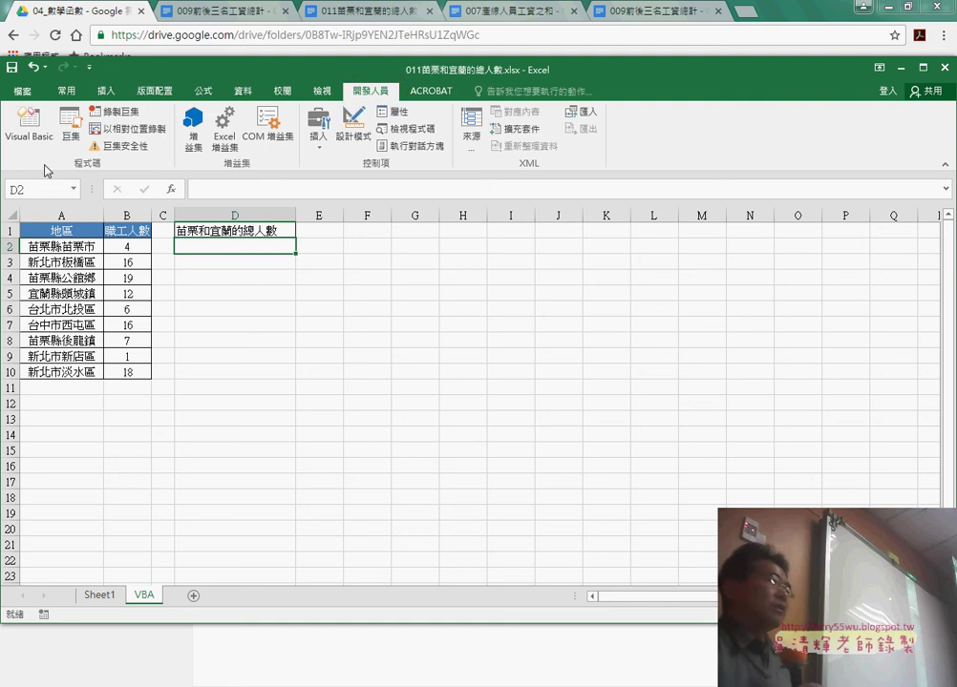
left_click(36, 129)
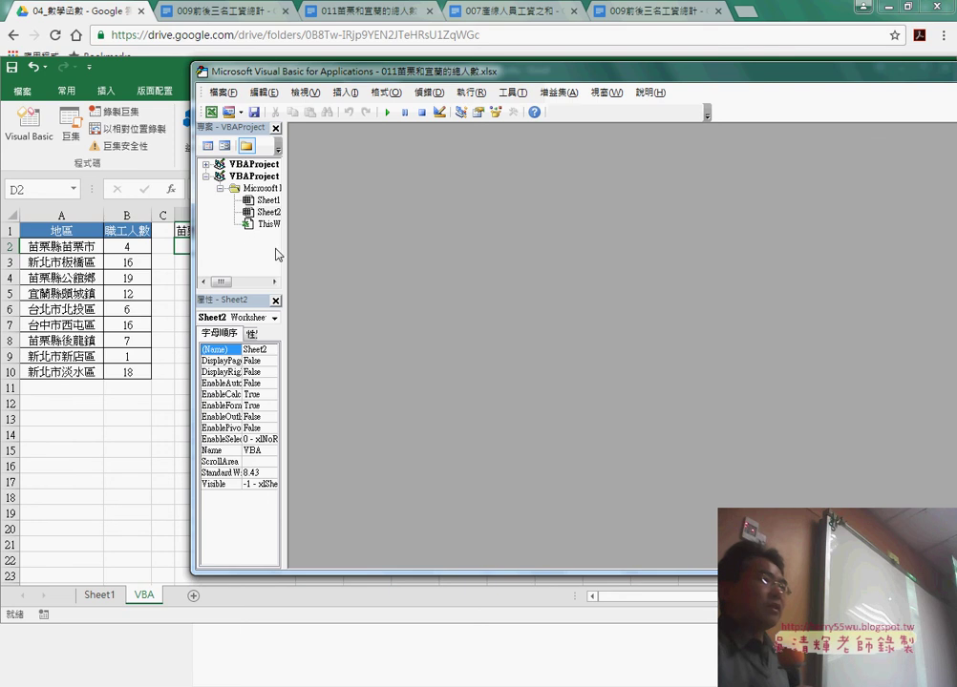
left_click_drag(284, 254, 382, 254)
right_click(283, 214)
mouse_move(341, 276)
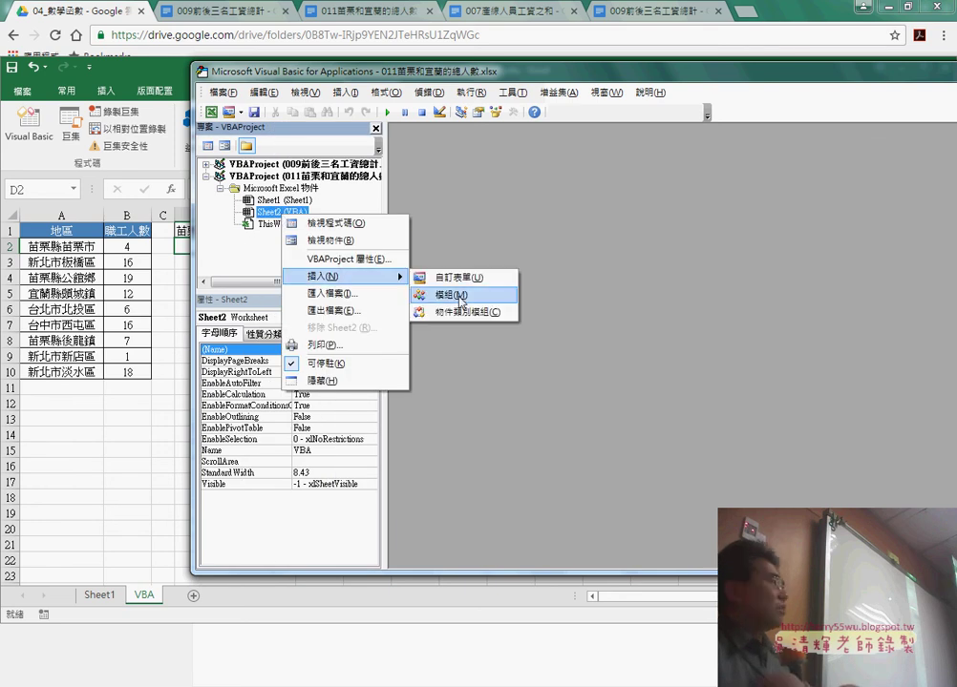
left_click(460, 298)
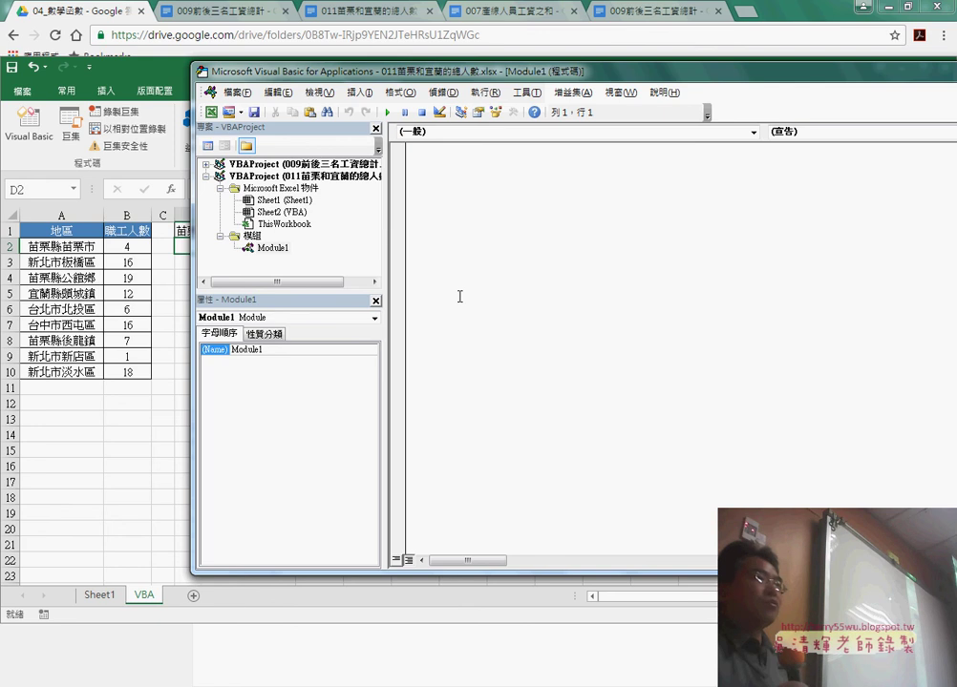
left_click(180, 230)
type("苗栗和宜蘭的總人數")
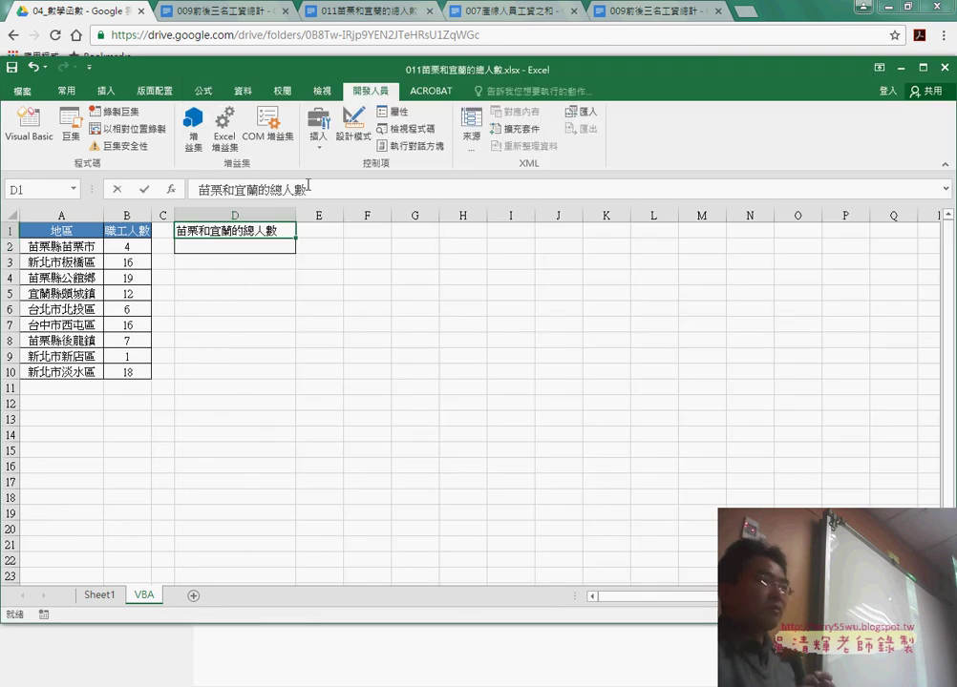
Create a Public Sub named 苗栗和宜蘭的總人數 in Module1, using the name copied from D1
left_click_drag(307, 184, 198, 189)
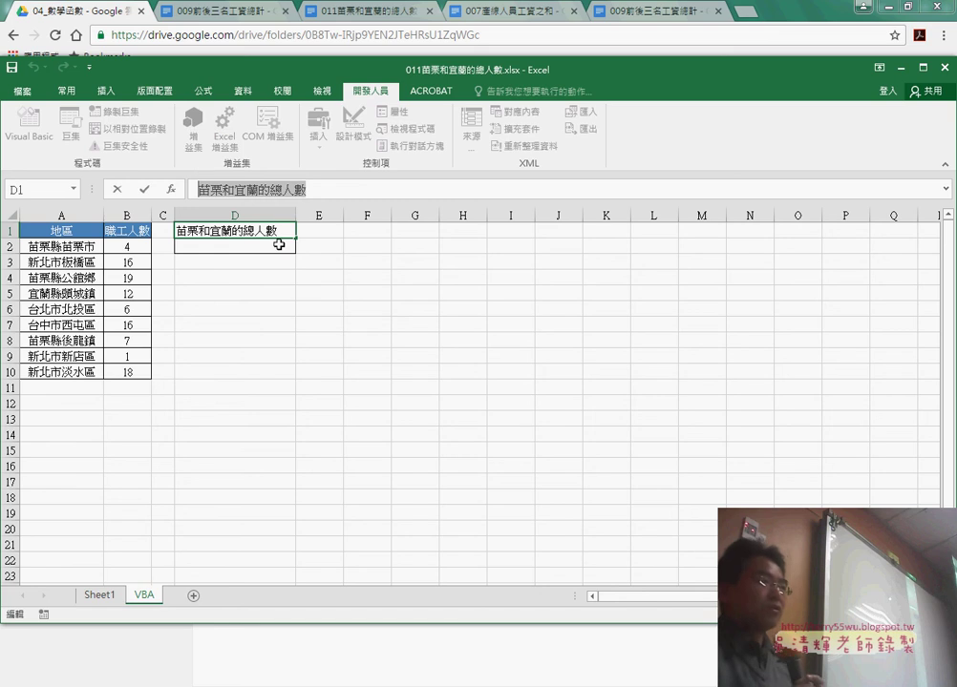
key("Escape")
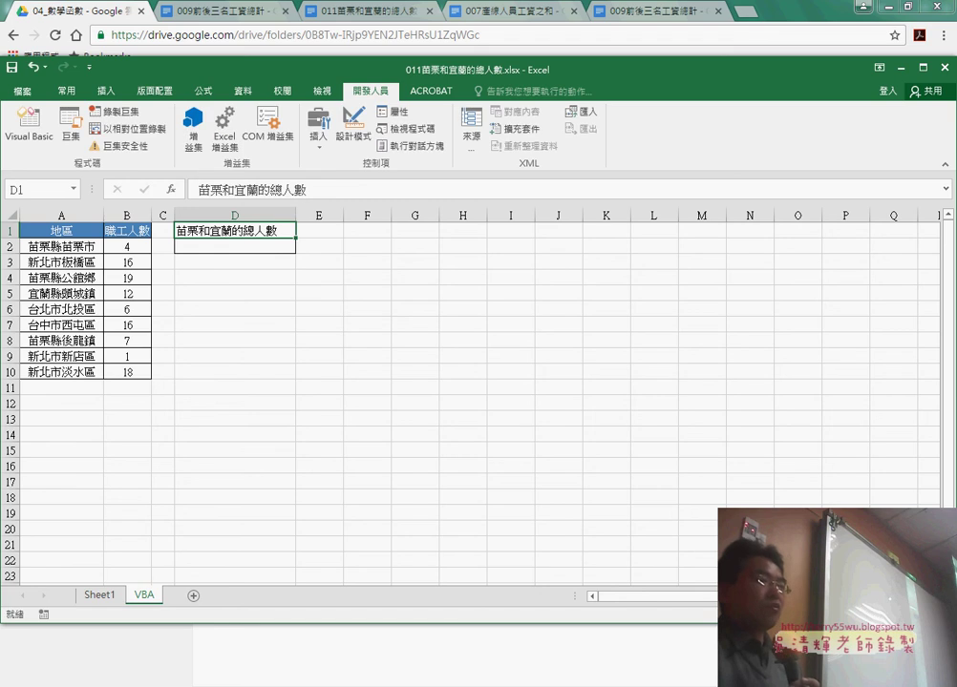
key("alt+Tab")
left_click(360, 92)
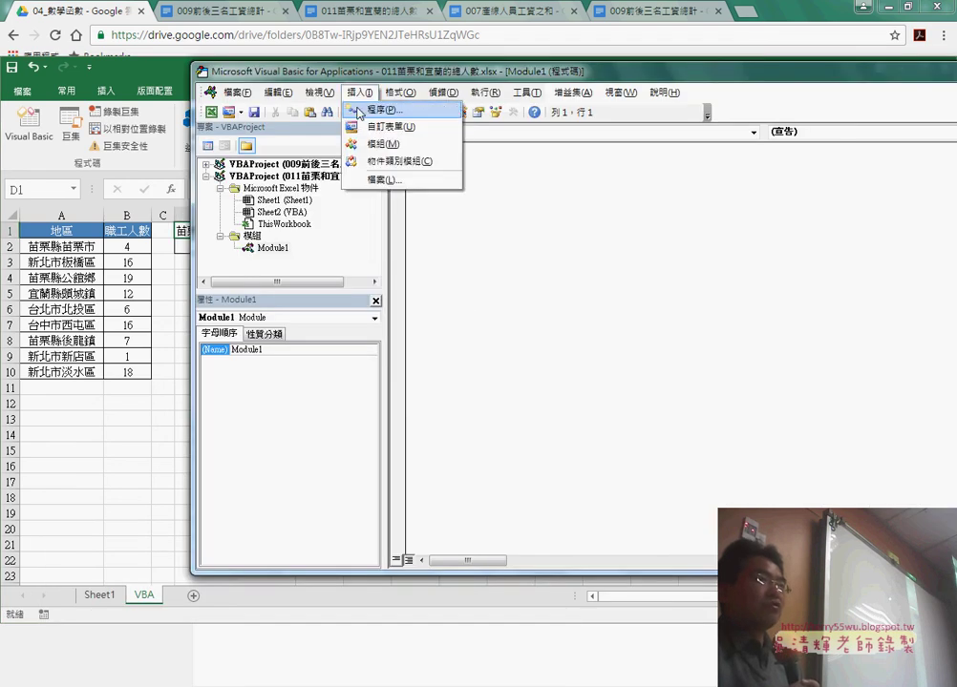
left_click(360, 109)
right_click(477, 198)
left_click(502, 256)
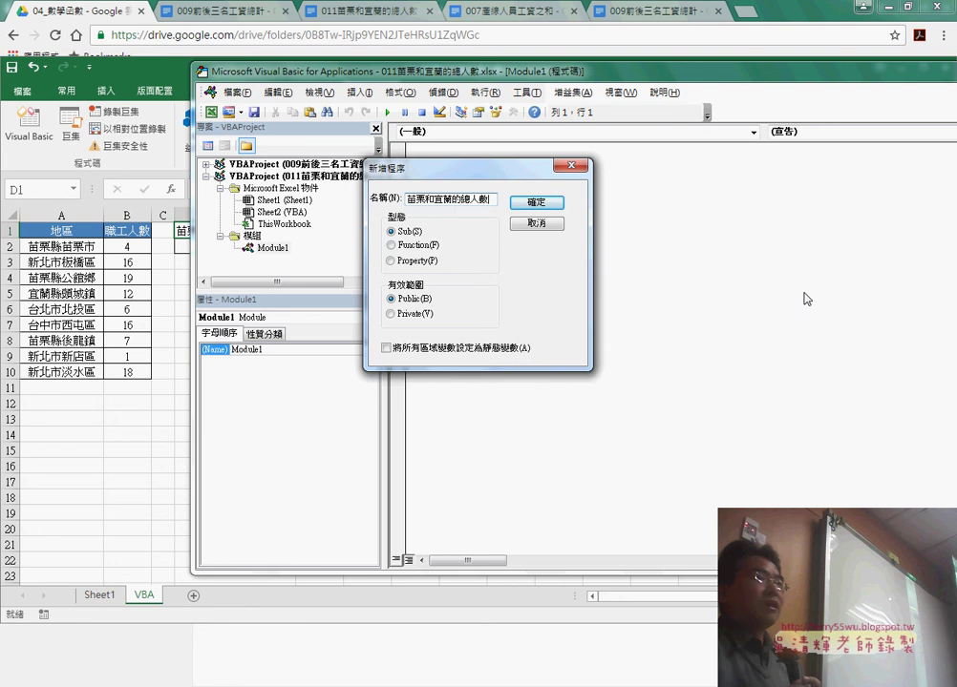
left_click(543, 206)
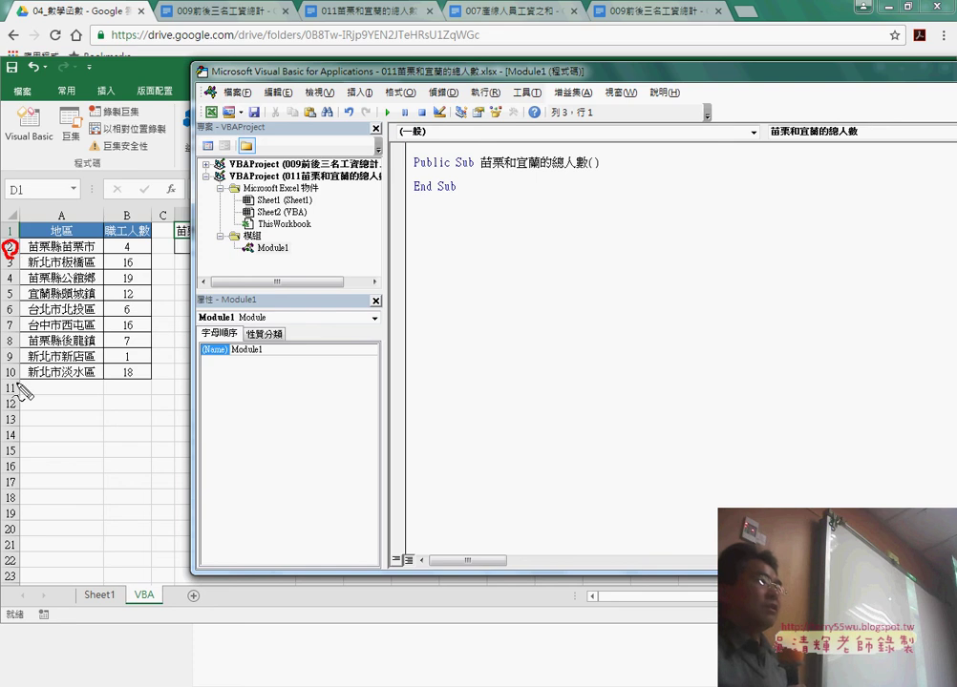
left_click_drag(53, 443, 29, 386)
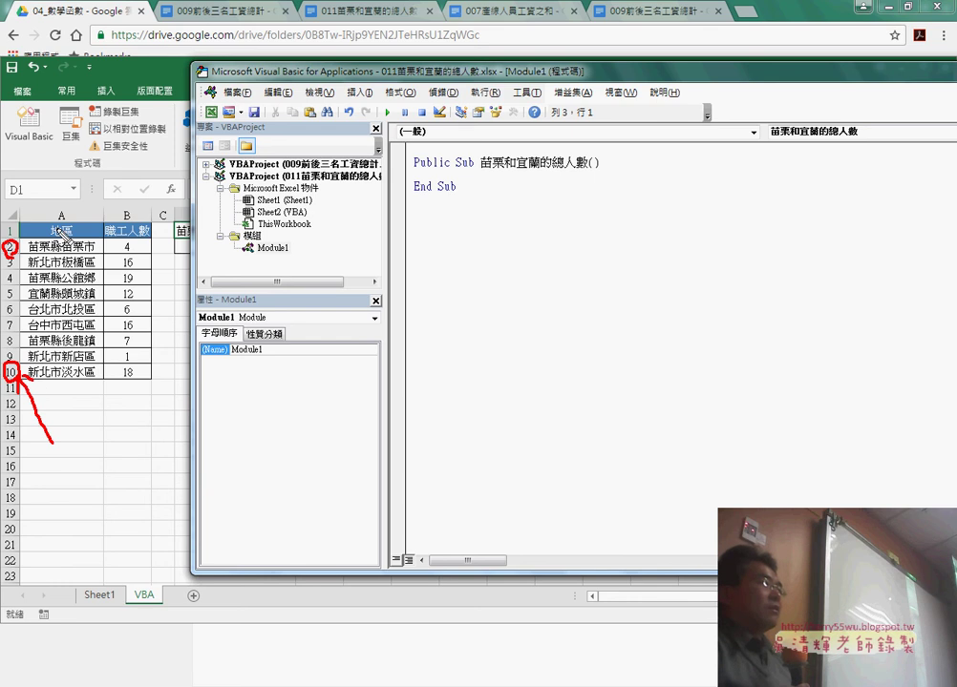
left_click_drag(61, 227, 73, 218)
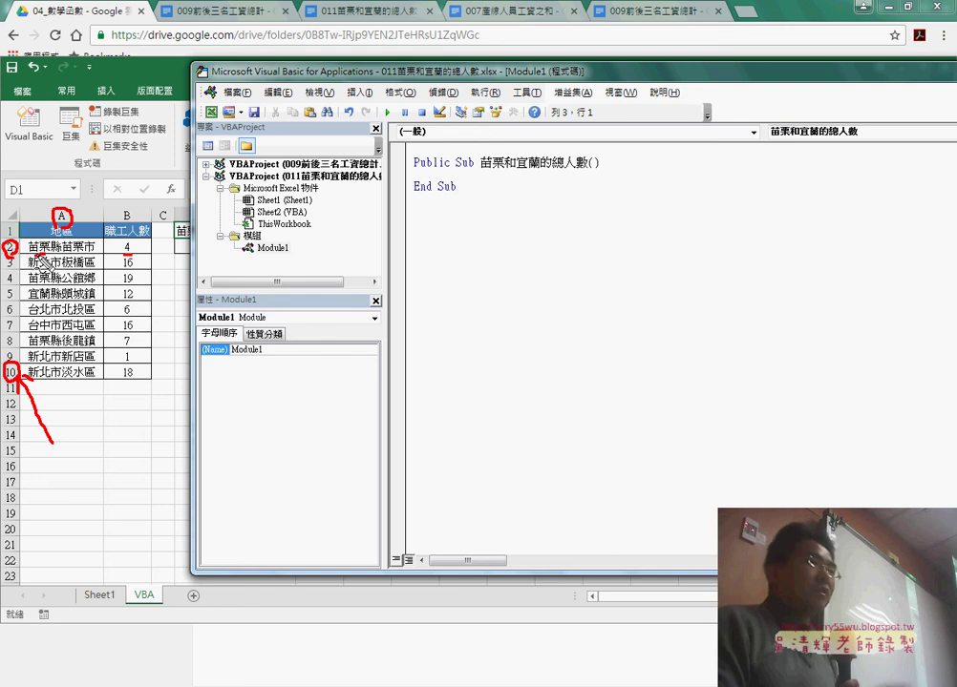
key("Escape")
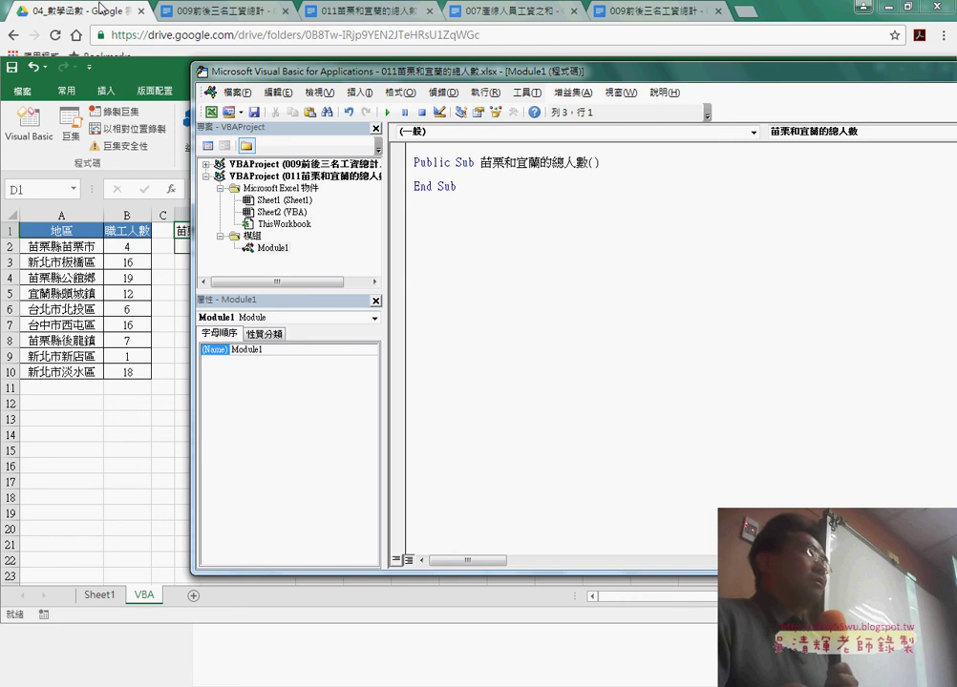
left_click(102, 8)
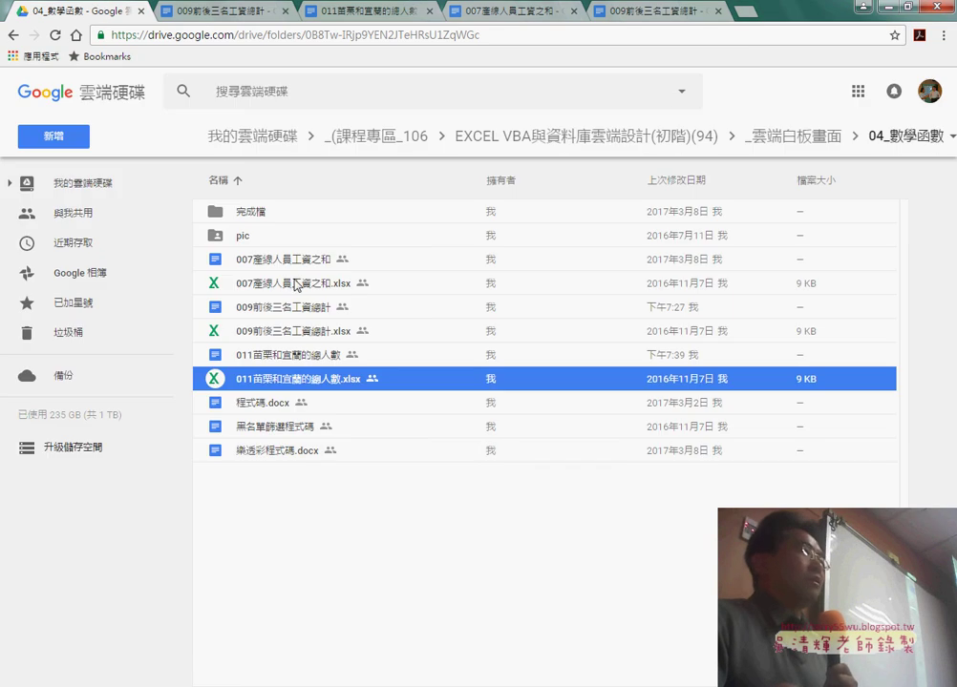
Open the 007產線人員工資之和 notes and copy the macro body from the '1. comment through Range("E2") = Sum
left_click(298, 268)
double_click(298, 267)
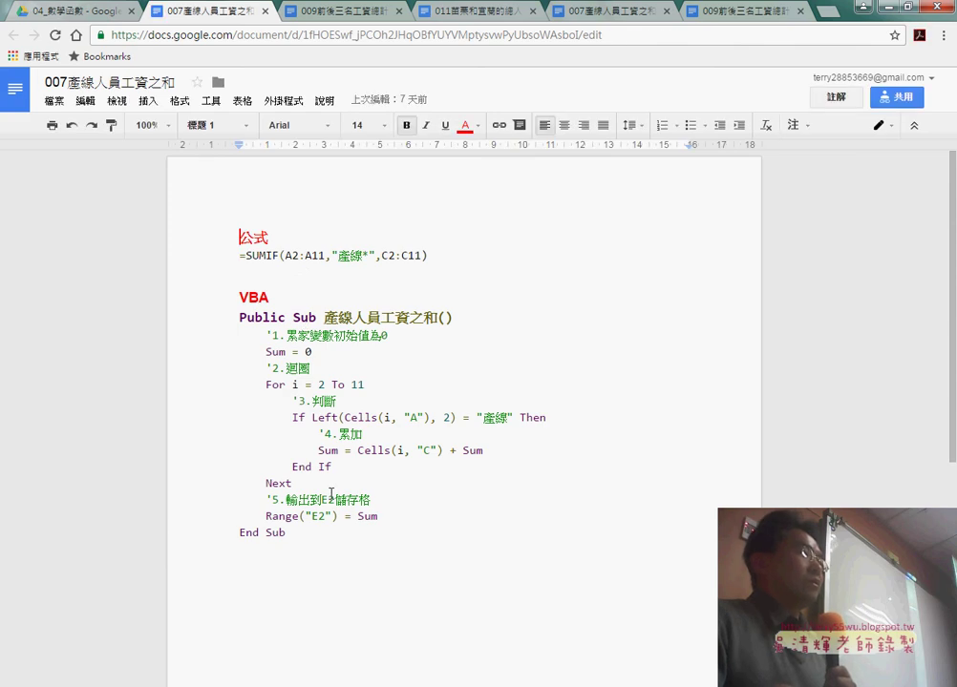
left_click_drag(349, 513, 223, 338)
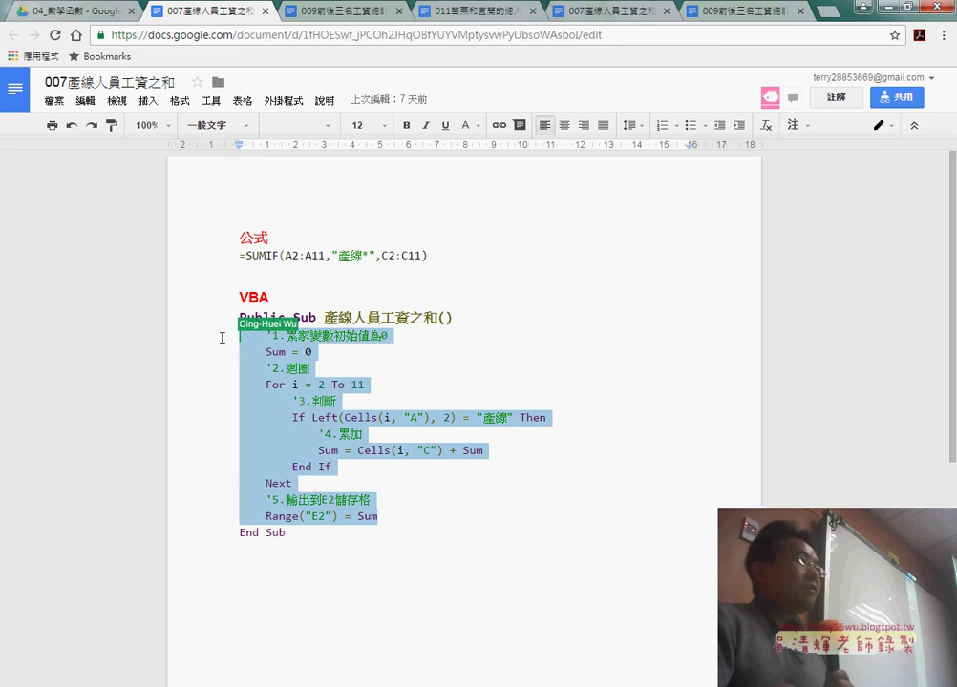
left_click(259, 553)
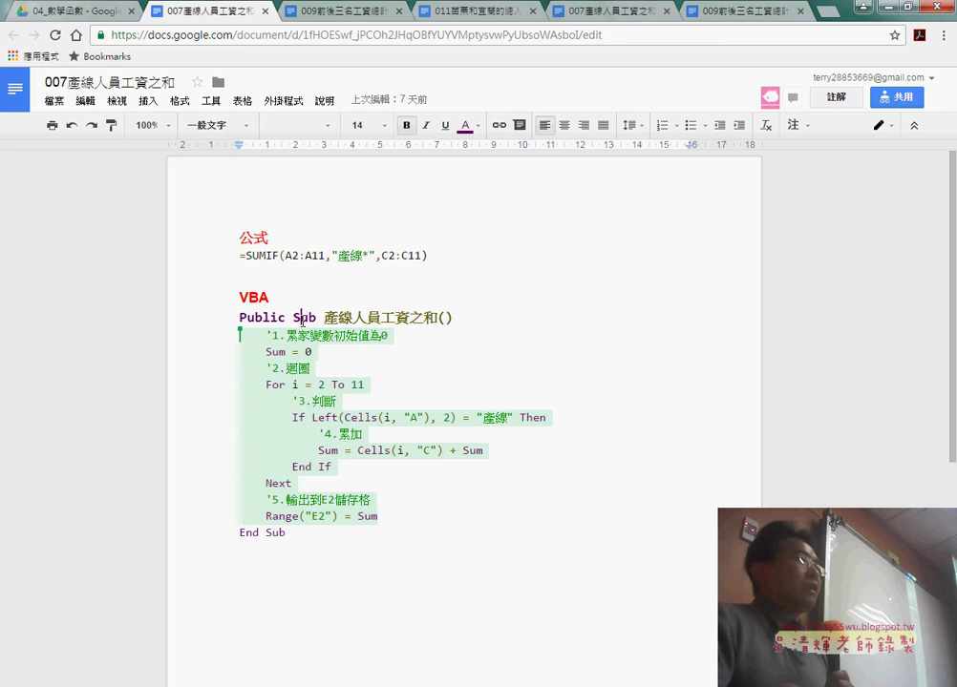
left_click(297, 523)
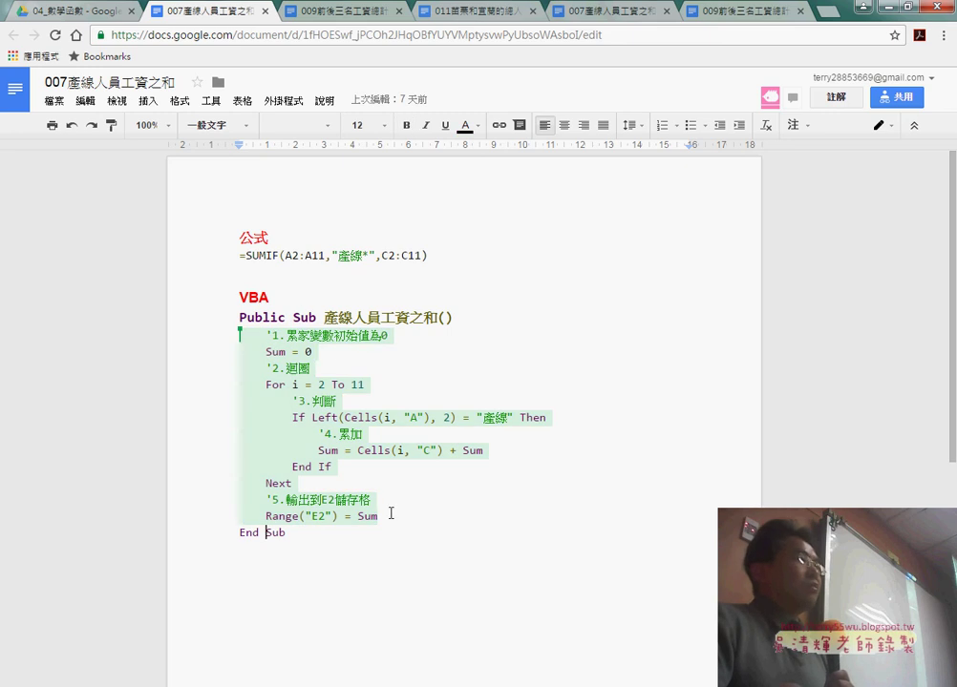
left_click_drag(390, 513, 237, 345)
key("ctrl+c")
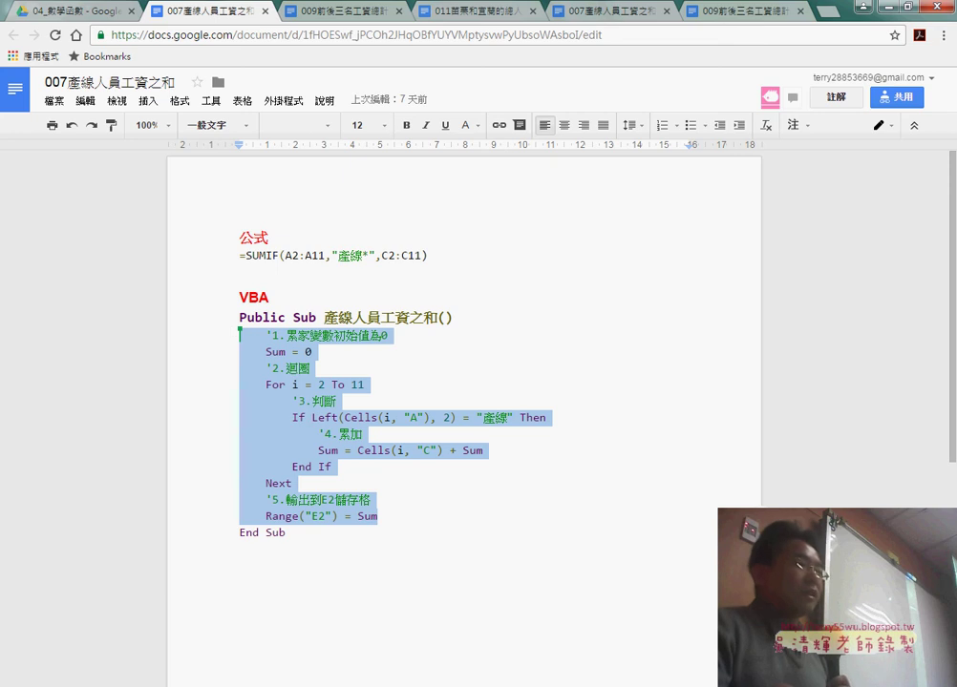
left_click(442, 621)
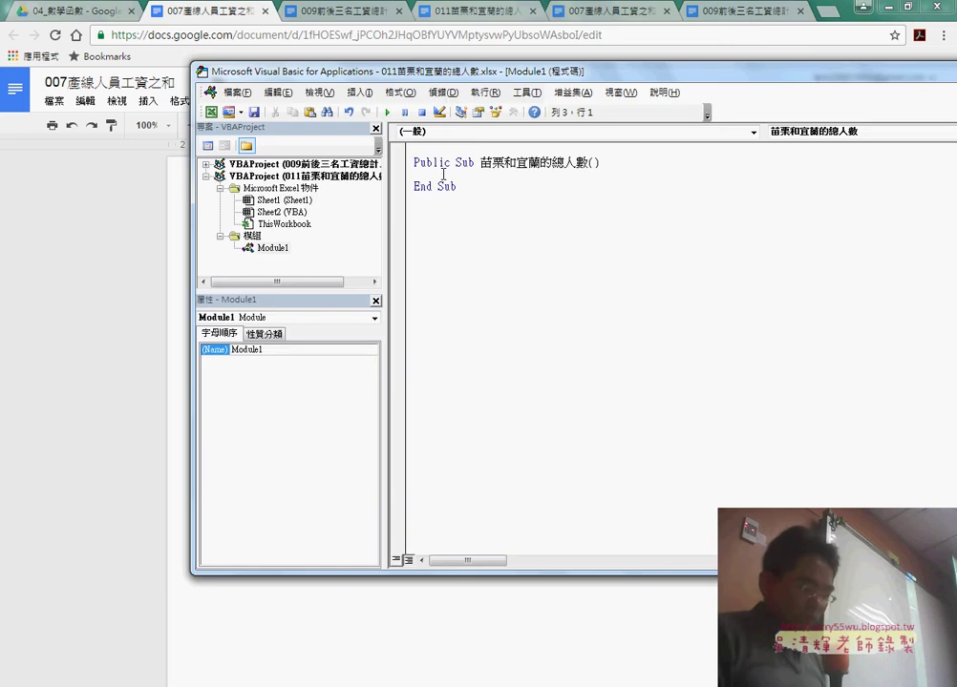
Paste the copied summing code into the 苗栗和宜蘭的總人數 Sub and highlight its Sum = 0 line
key("ctrl+v")
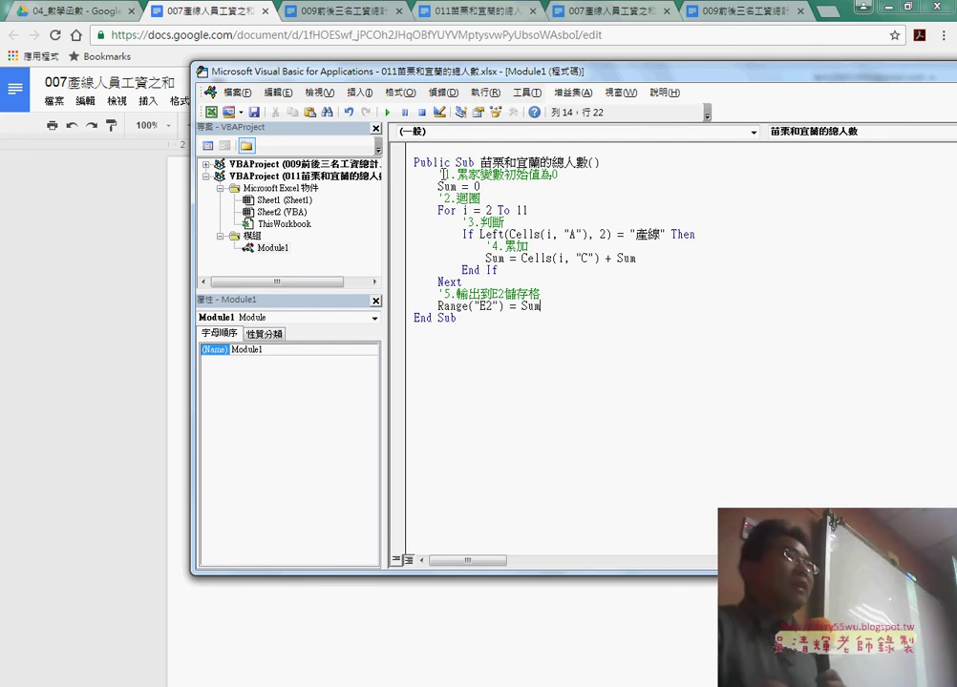
left_click(865, 5)
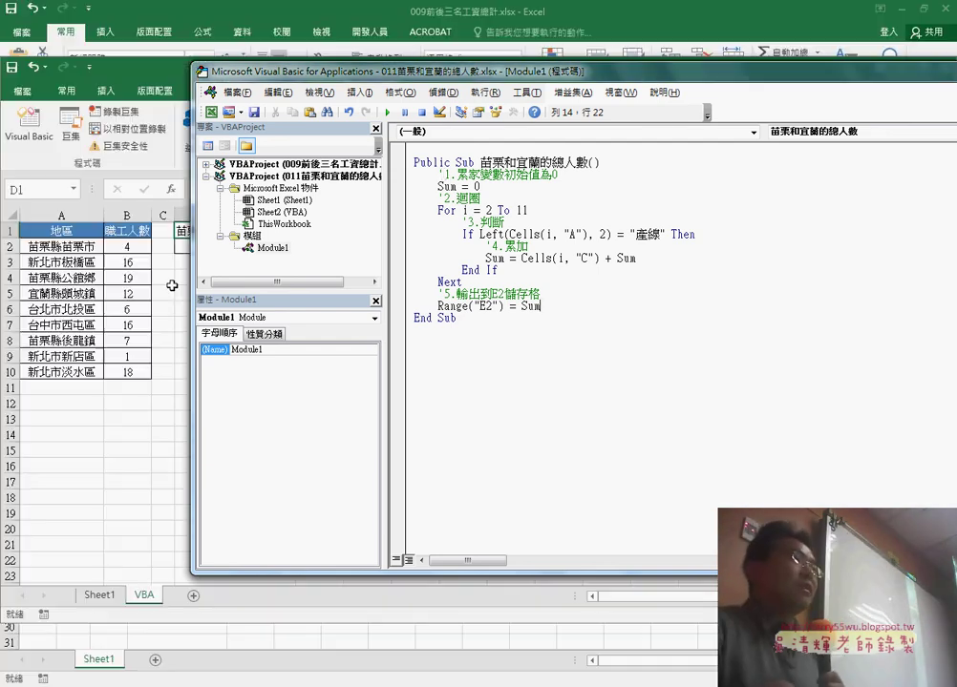
left_click(487, 188)
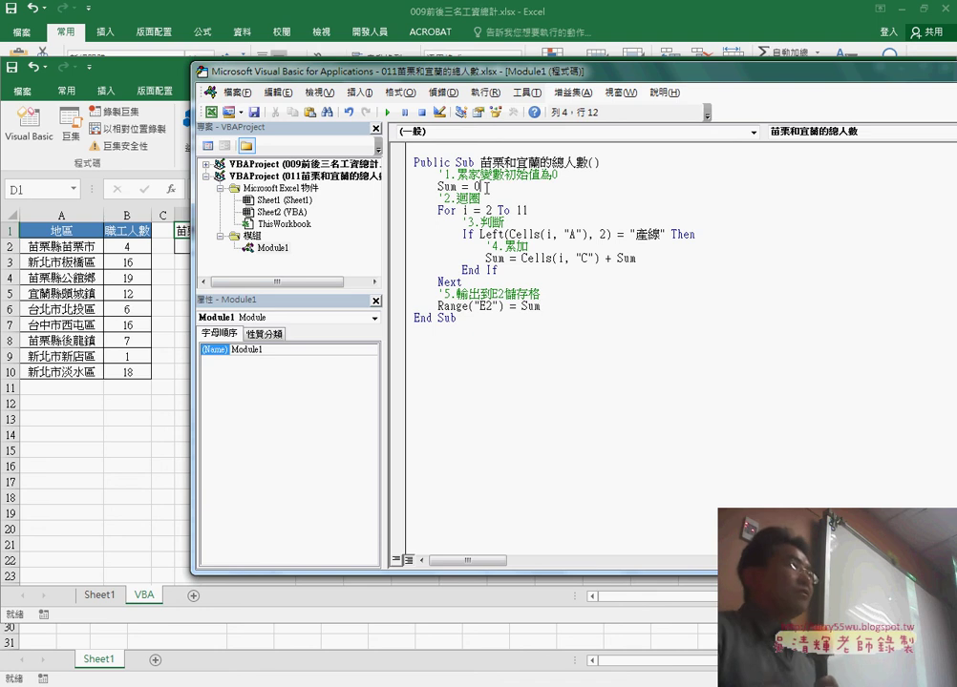
left_click_drag(456, 187, 441, 189)
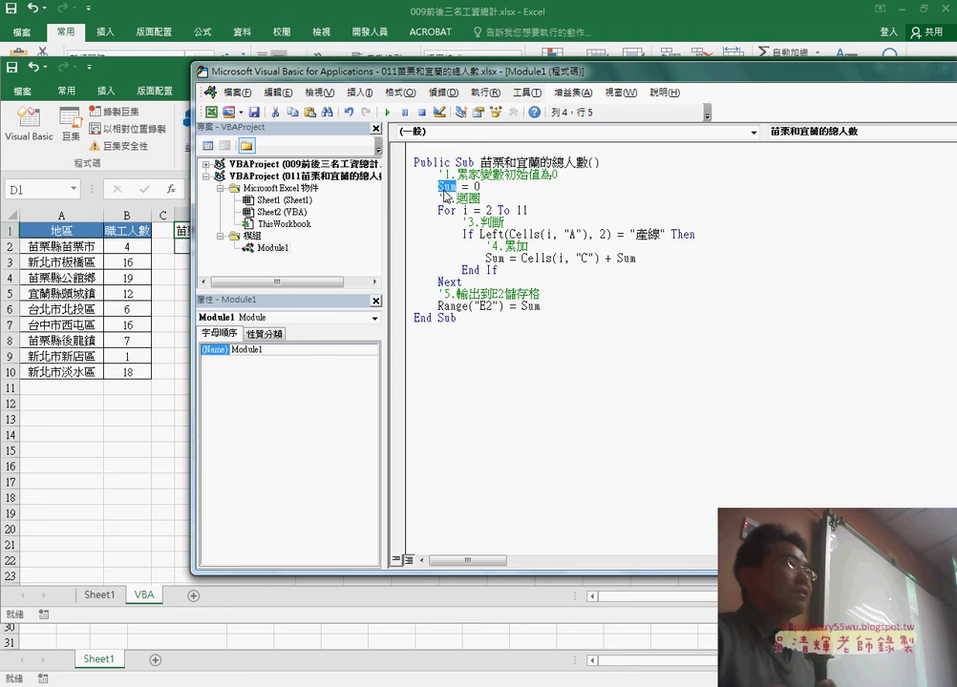
left_click_drag(498, 193, 438, 188)
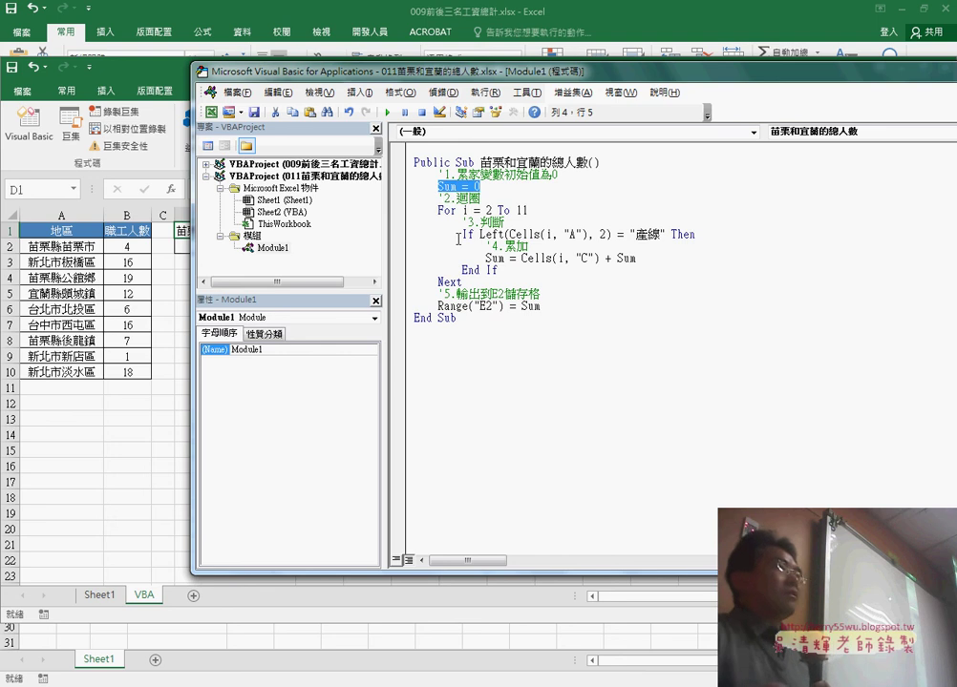
Change the For loop's upper bound from 11 to 10
left_click(442, 210)
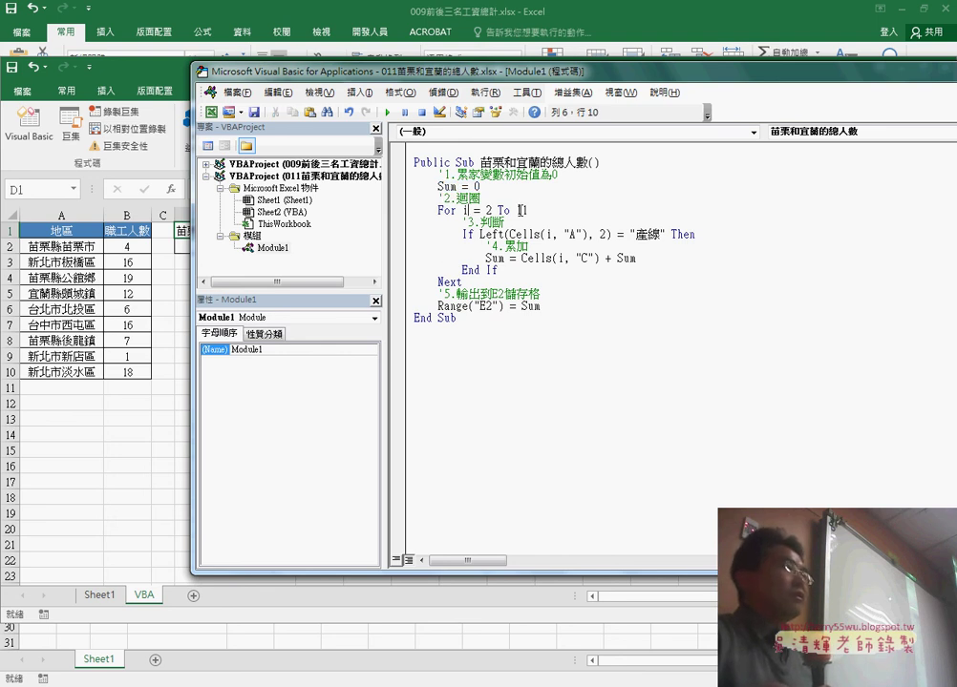
left_click_drag(520, 210, 528, 210)
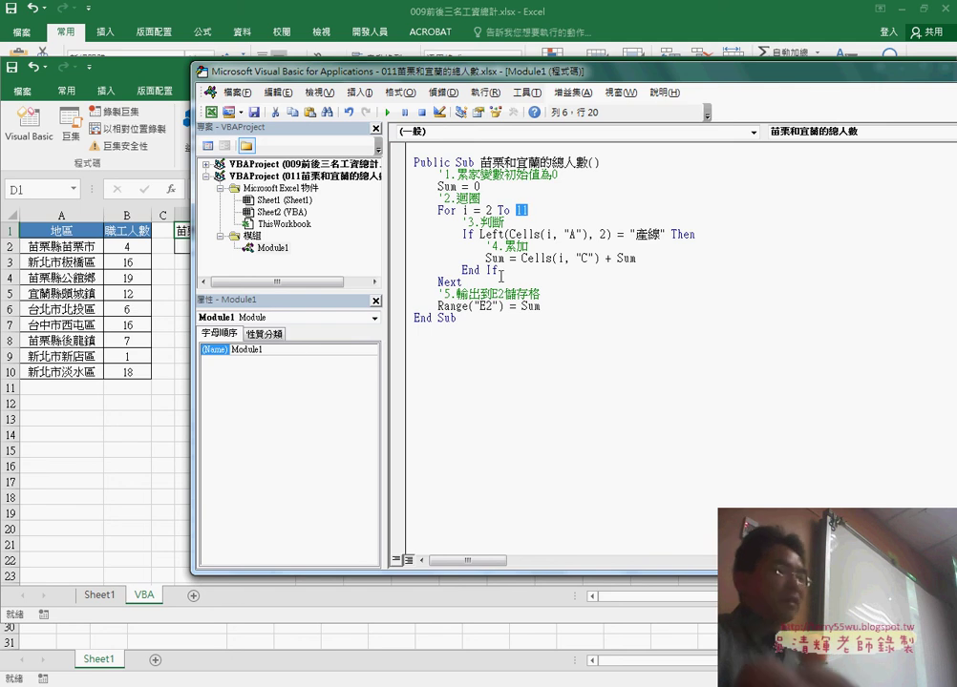
left_click(547, 209)
key("BackSpace")
type("0")
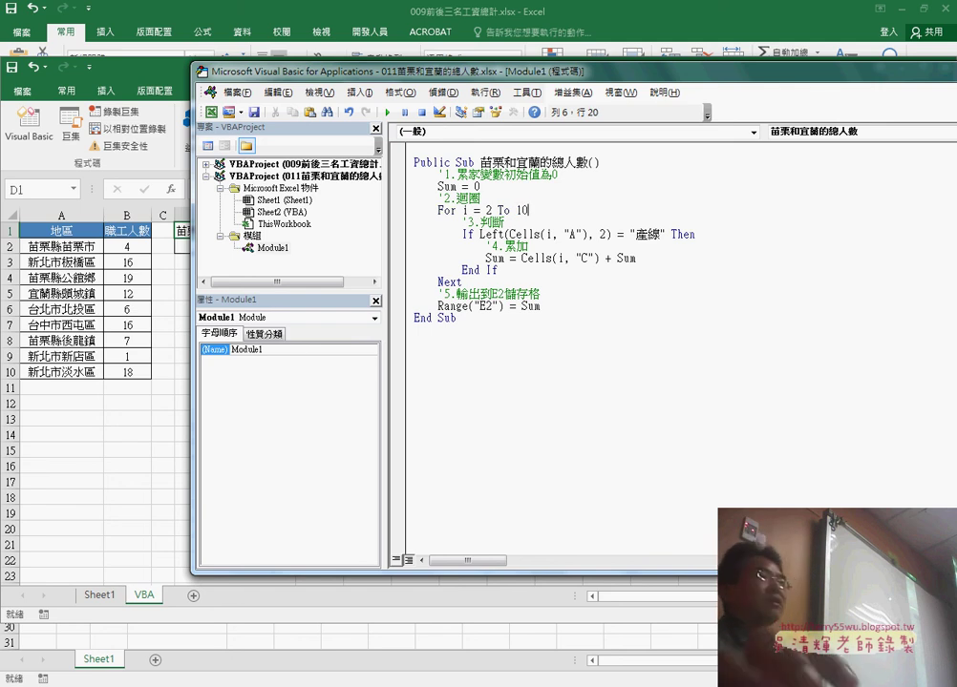
Highlight the Left function, its Cells(i, "A") argument and the quoted 產線 in the If condition
left_click(476, 234)
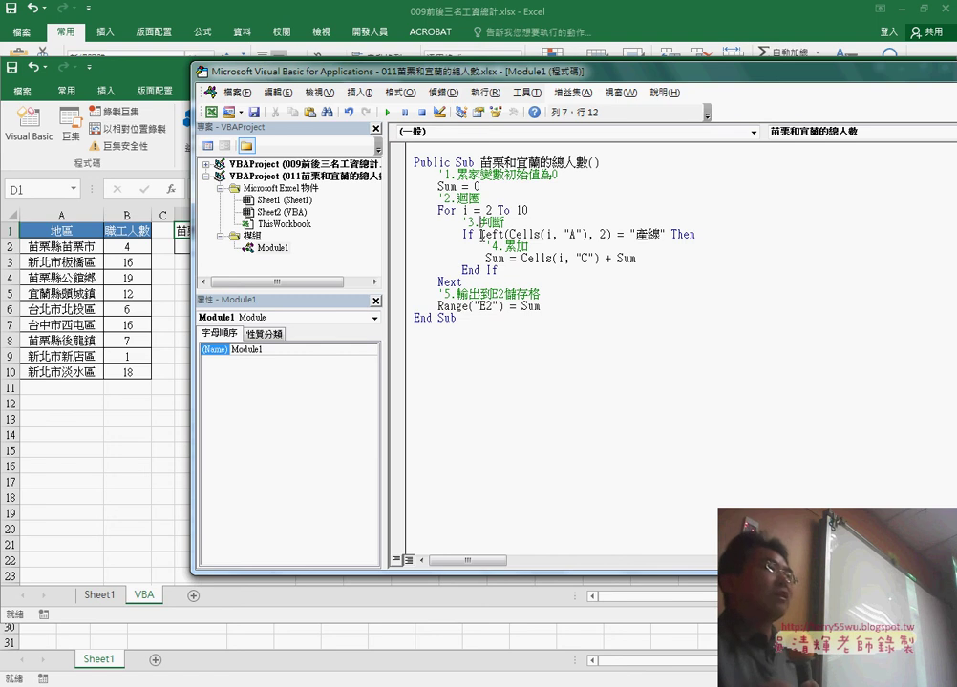
double_click(484, 234)
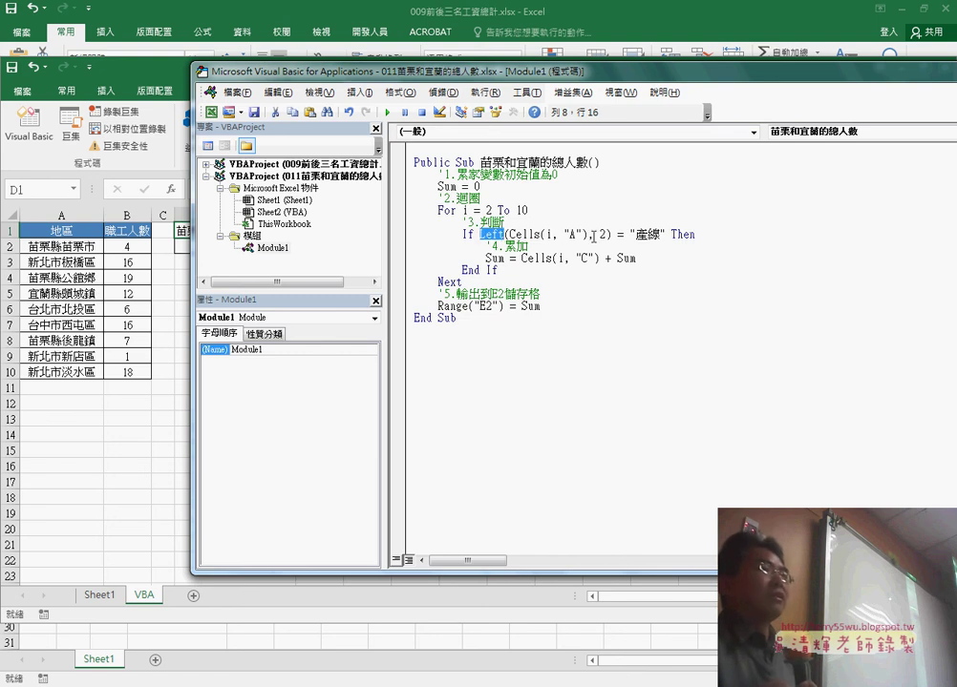
left_click_drag(588, 235, 510, 234)
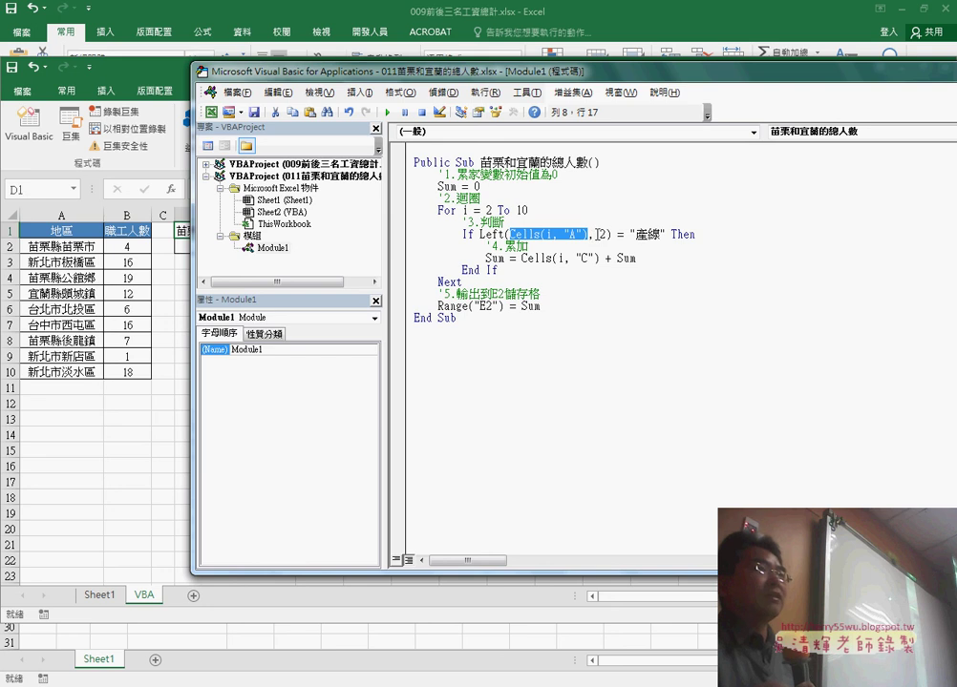
double_click(655, 235)
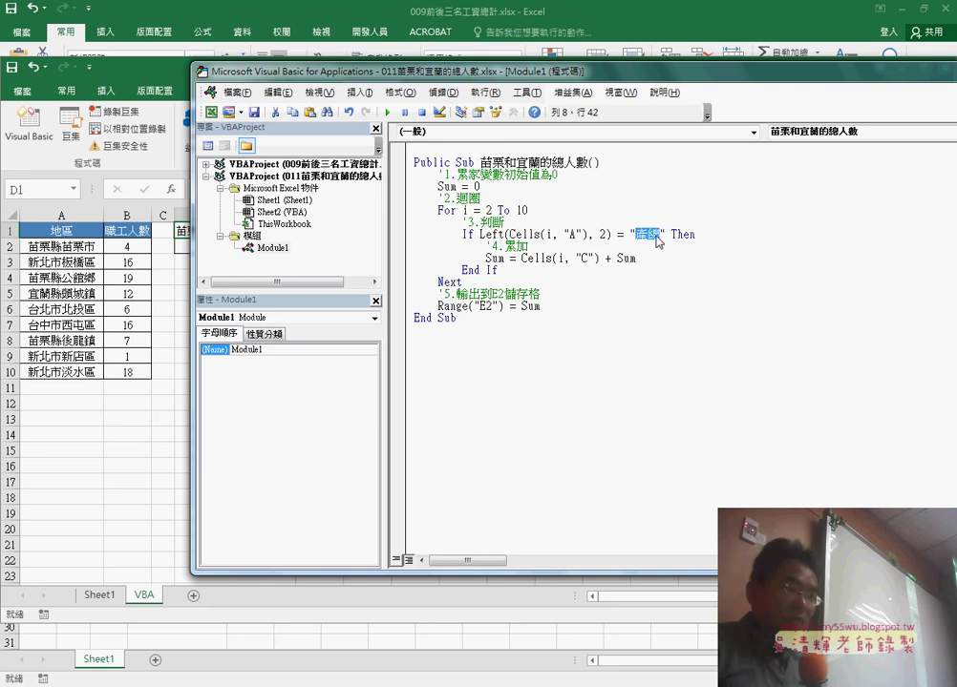
key("shift+Right")
key("shift+Right")
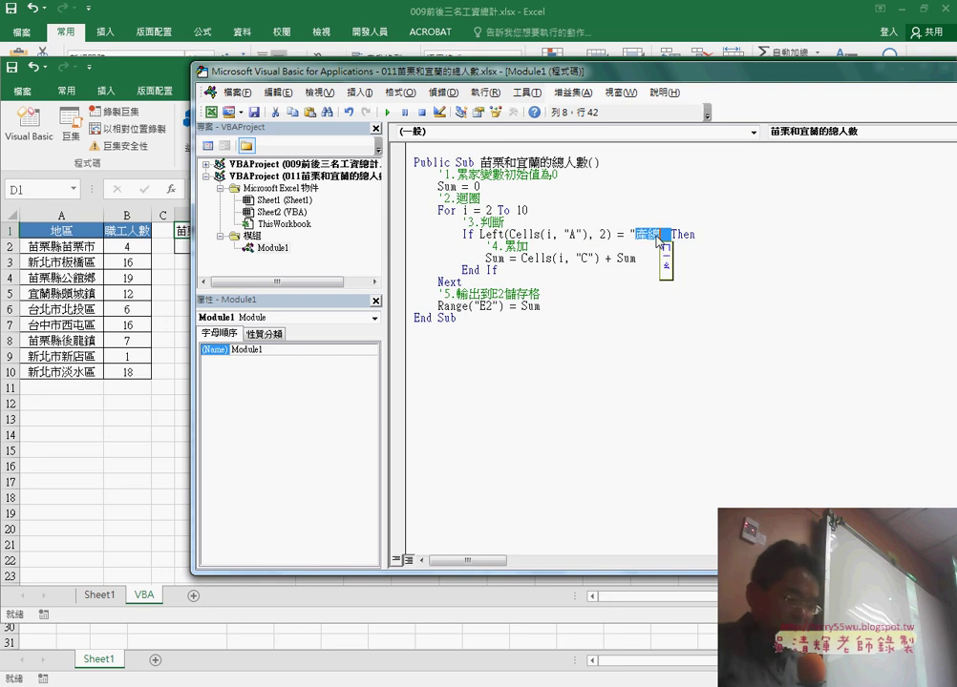
type("苗栗")
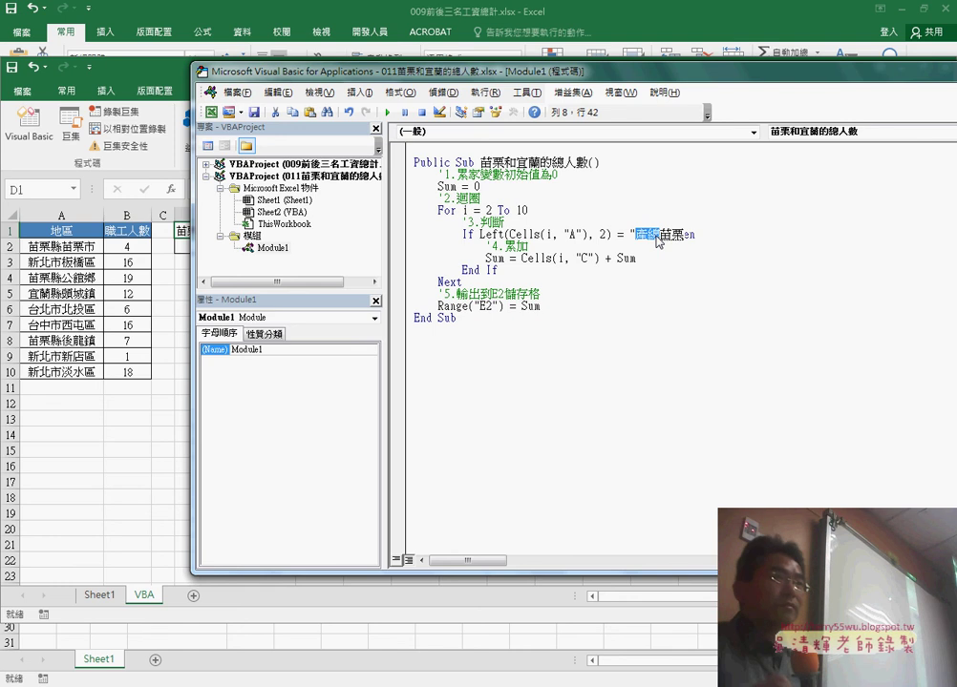
key("Return")
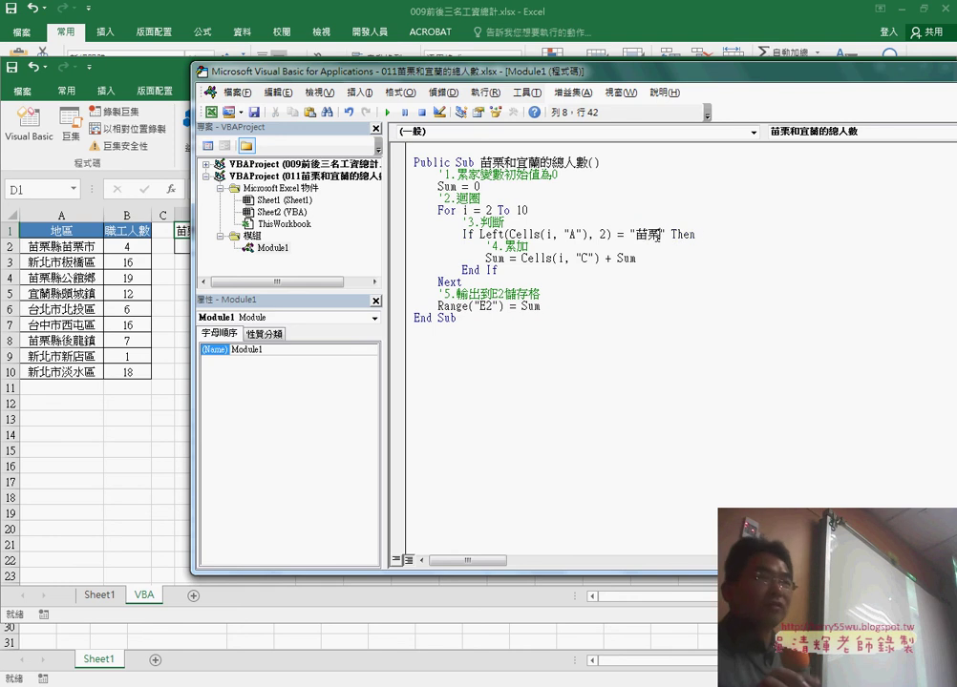
left_click(667, 235)
key("BackSpace")
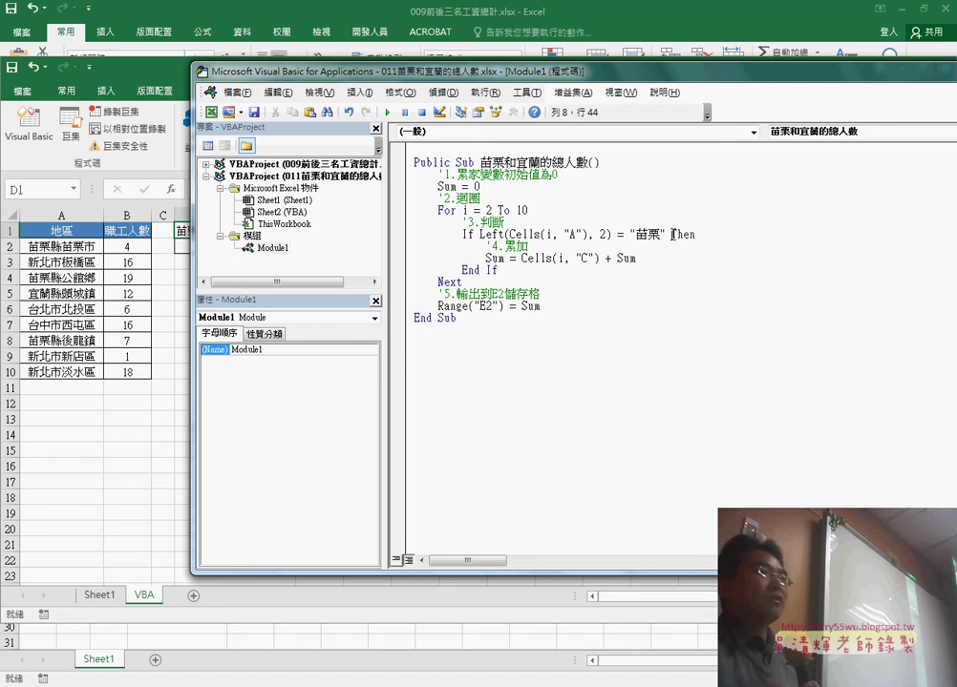
left_click_drag(673, 234, 485, 234)
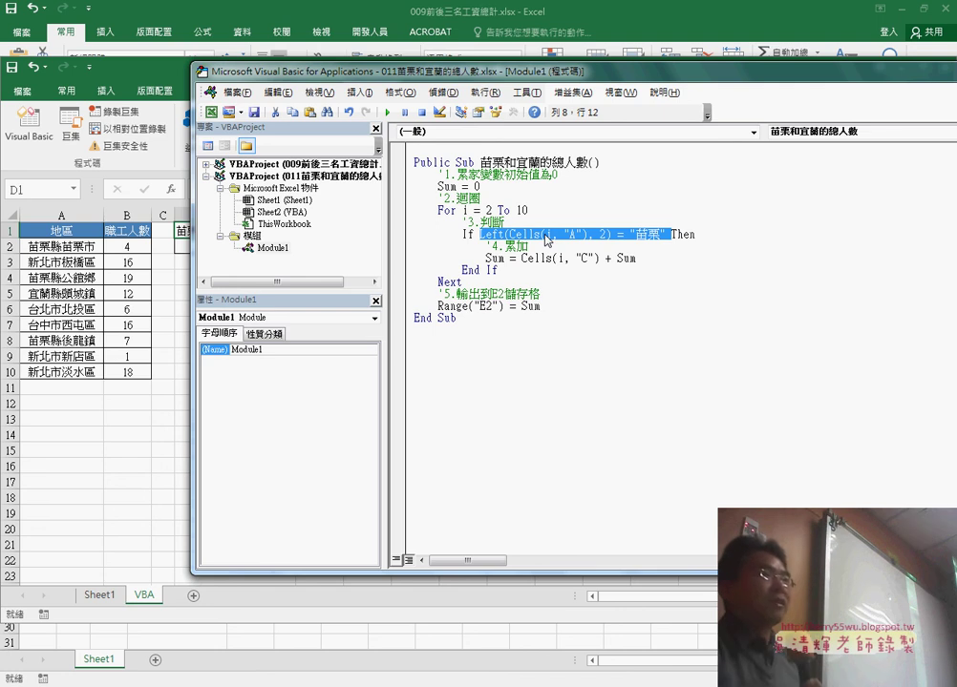
Type 'or' just before Then on the If line
left_click(785, 241)
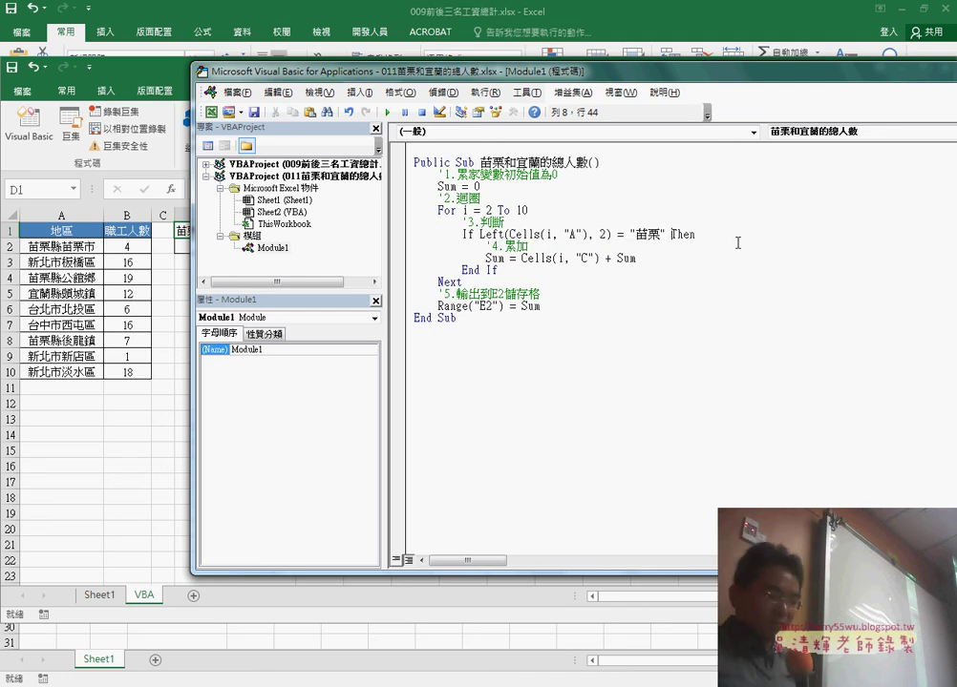
type("ㄔ")
key("shift")
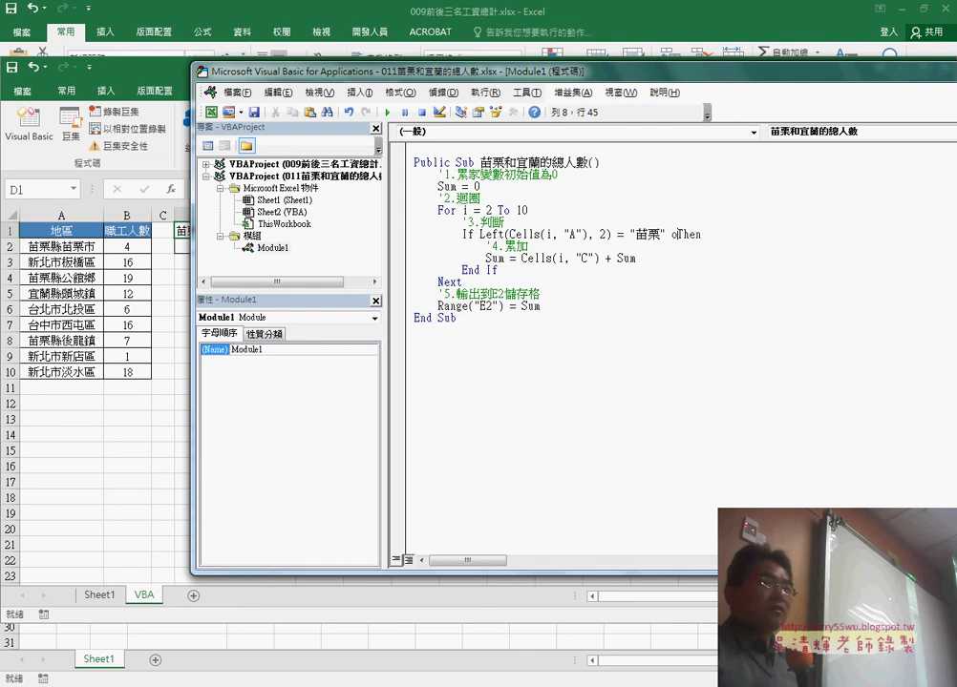
type("r")
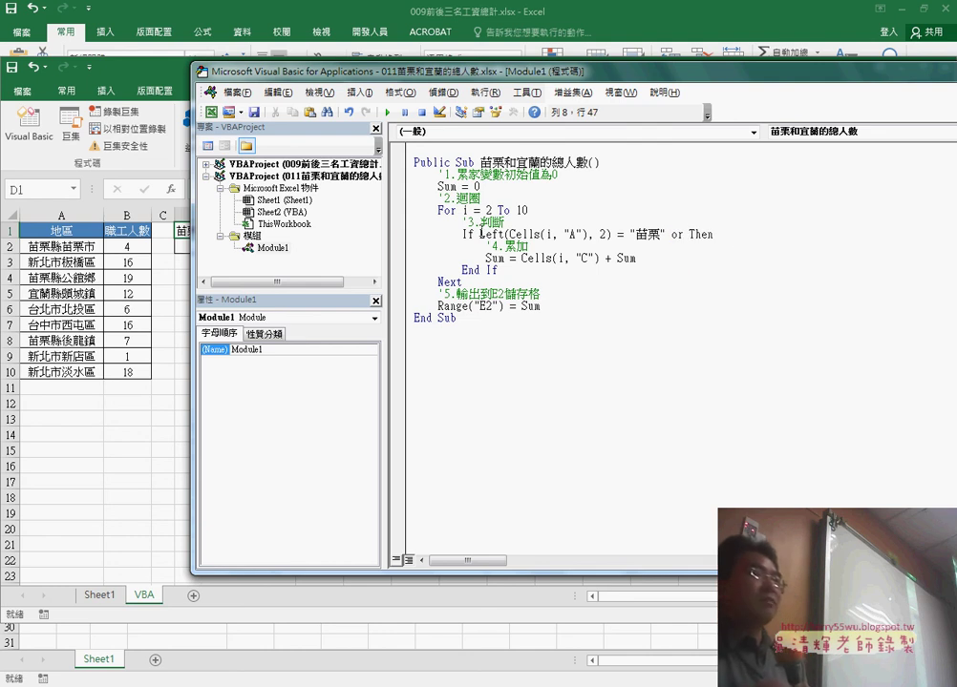
Copy the Left(...) = "苗栗" comparison and paste a second copy after or
left_click_drag(480, 234, 665, 234)
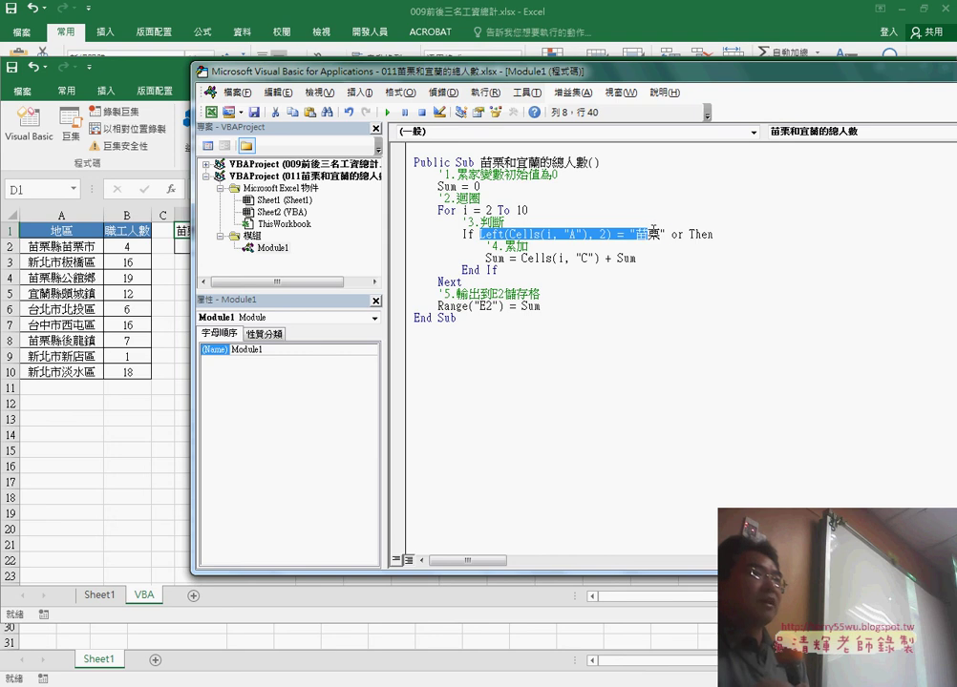
right_click(662, 236)
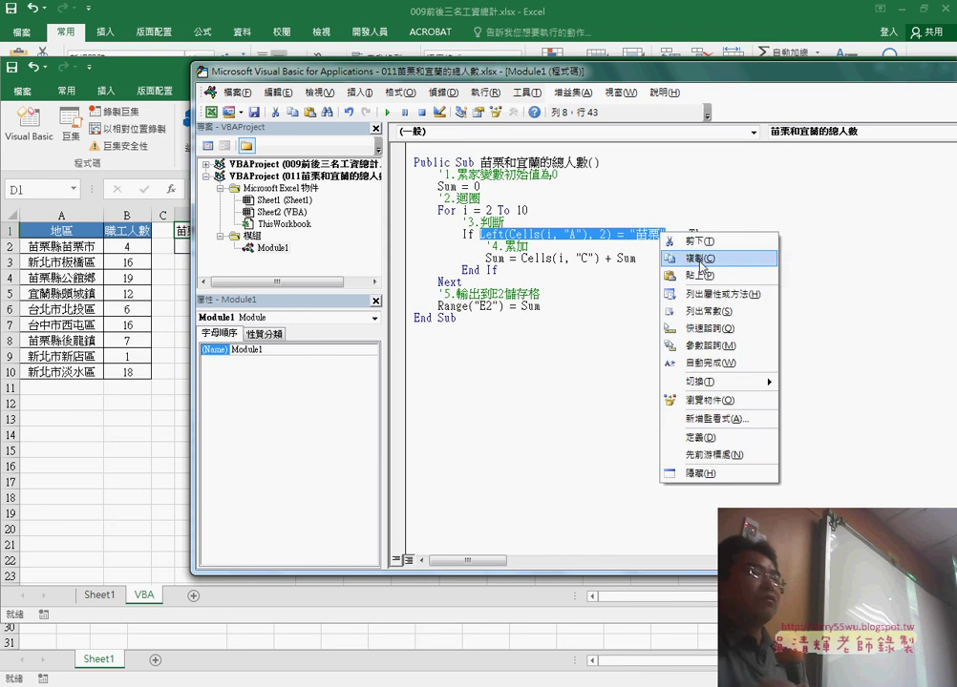
left_click(689, 258)
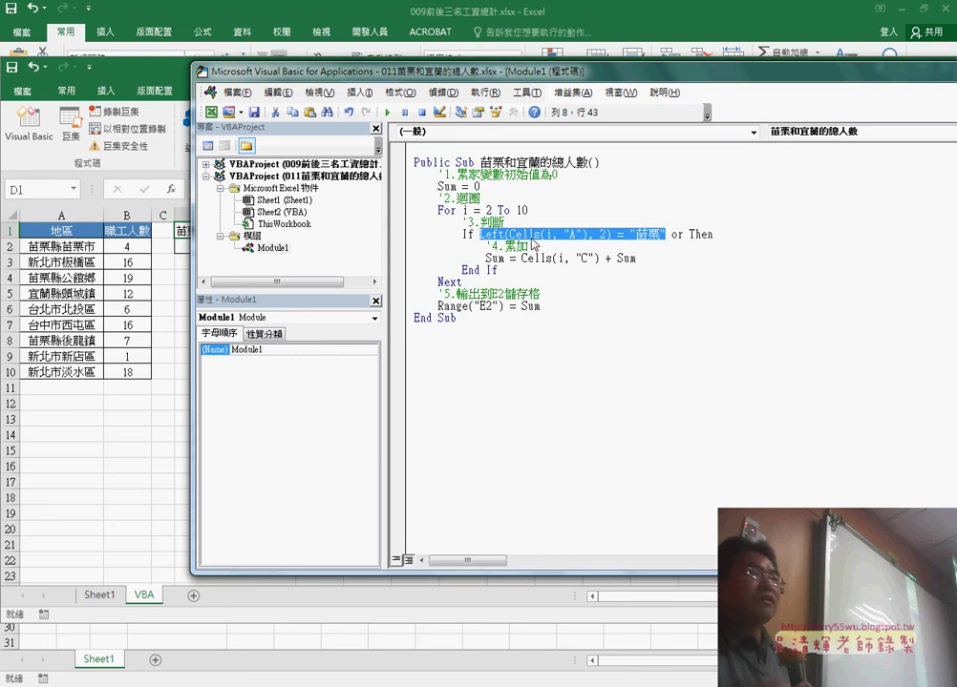
left_click(684, 233)
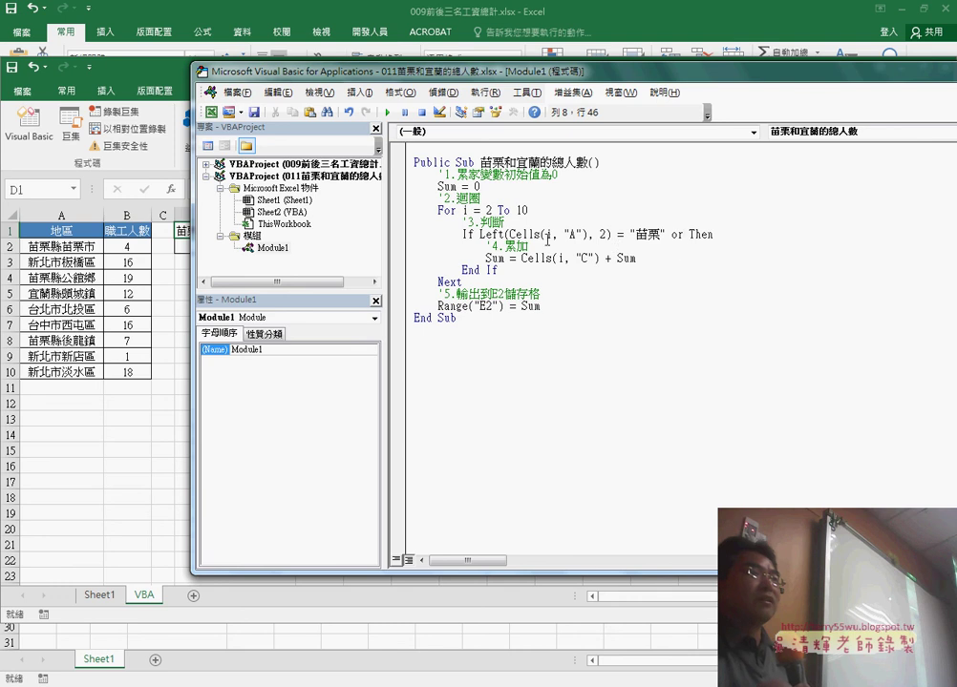
right_click(689, 234)
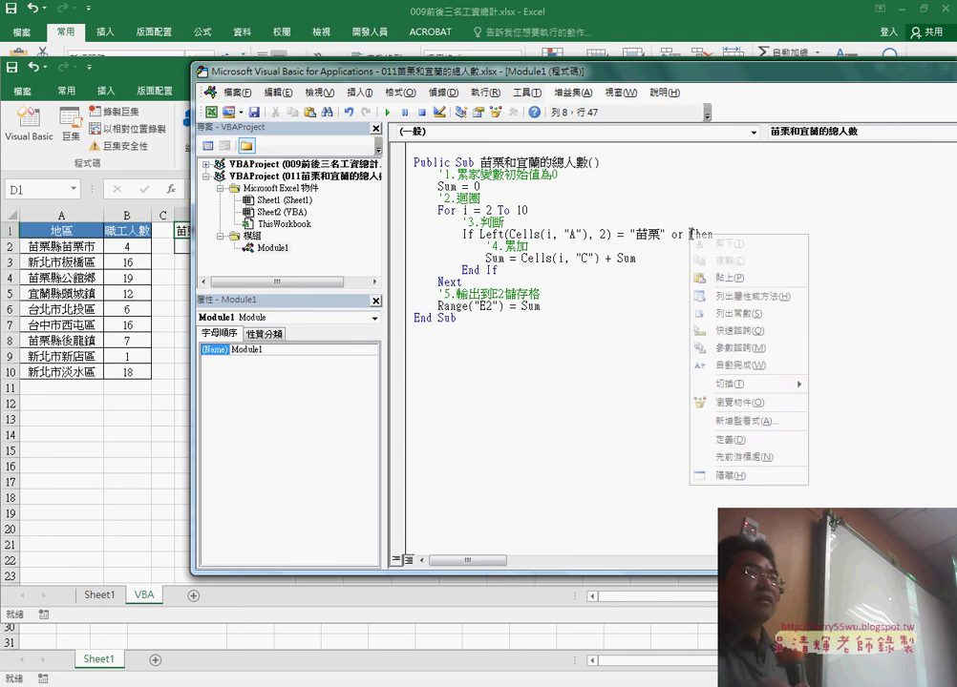
left_click(718, 274)
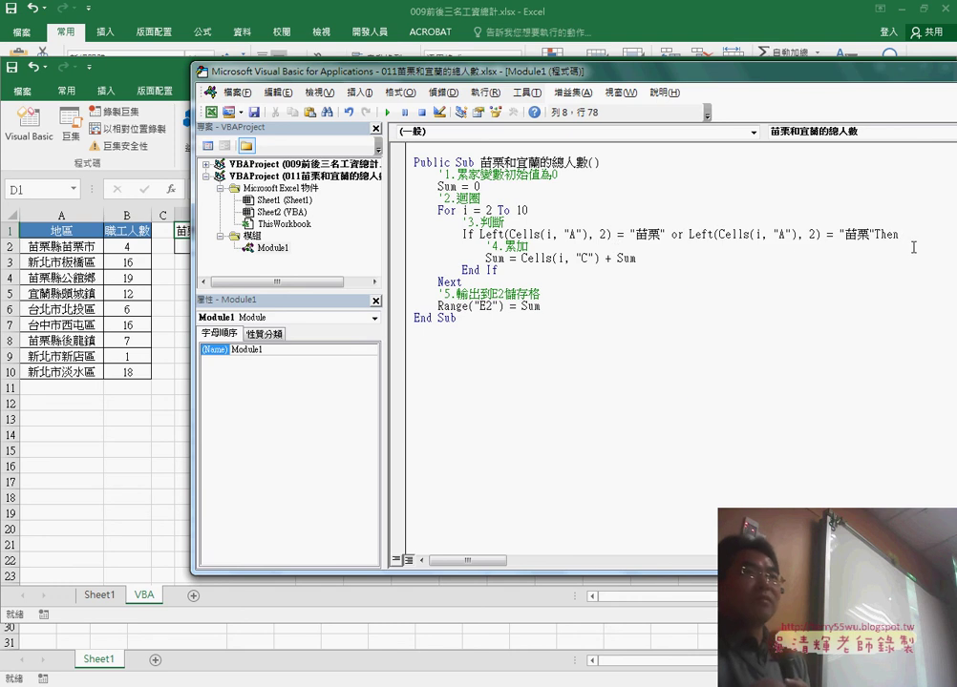
Replace 苗栗 in the second comparison with 宜蘭
left_click_drag(866, 232, 845, 235)
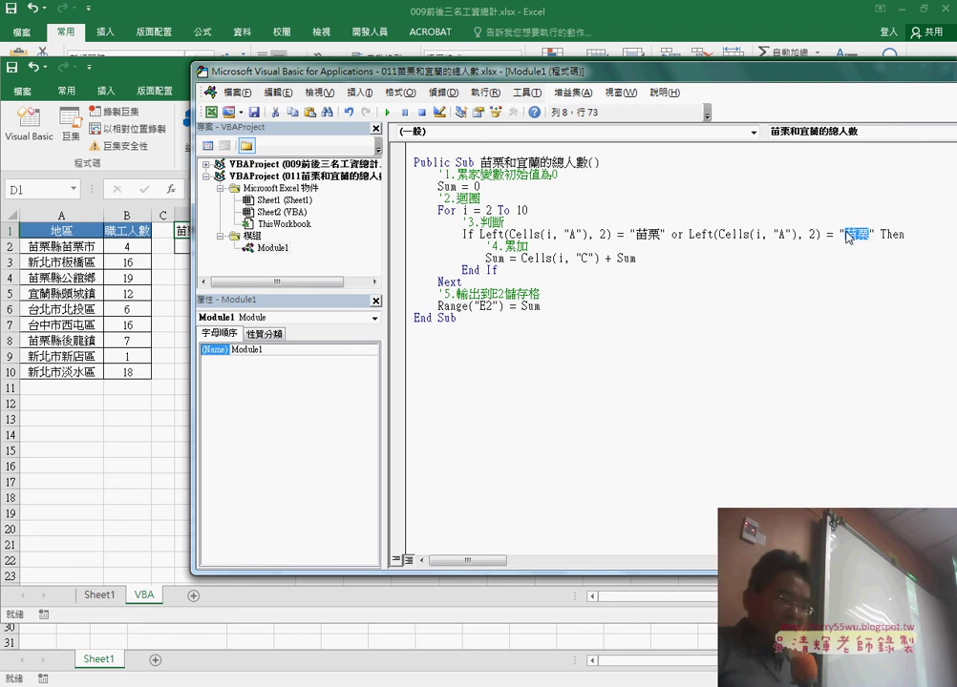
type("宜蘭")
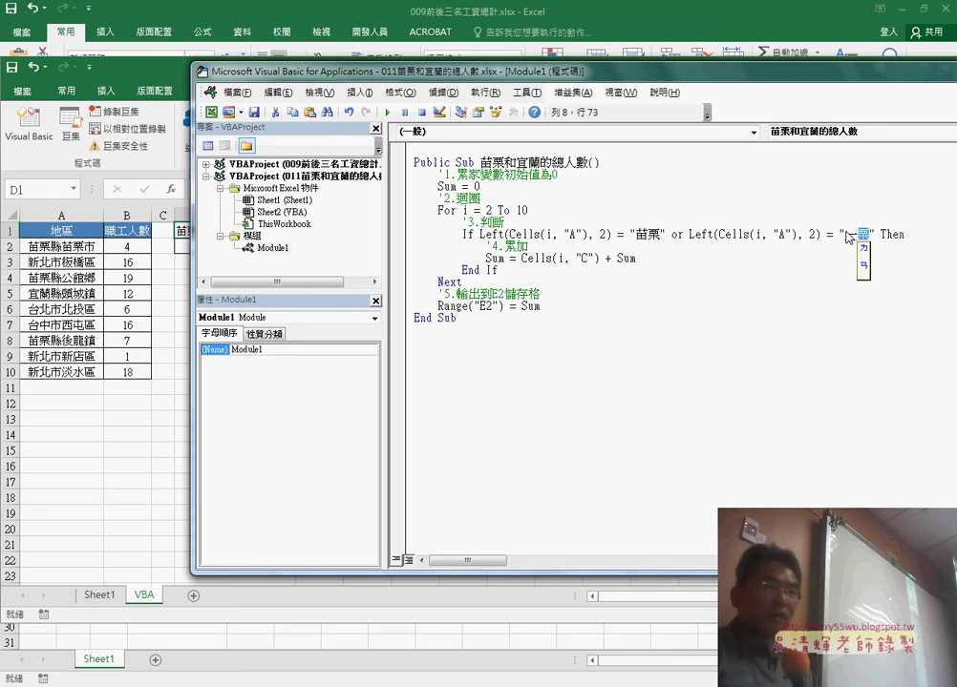
key("Return")
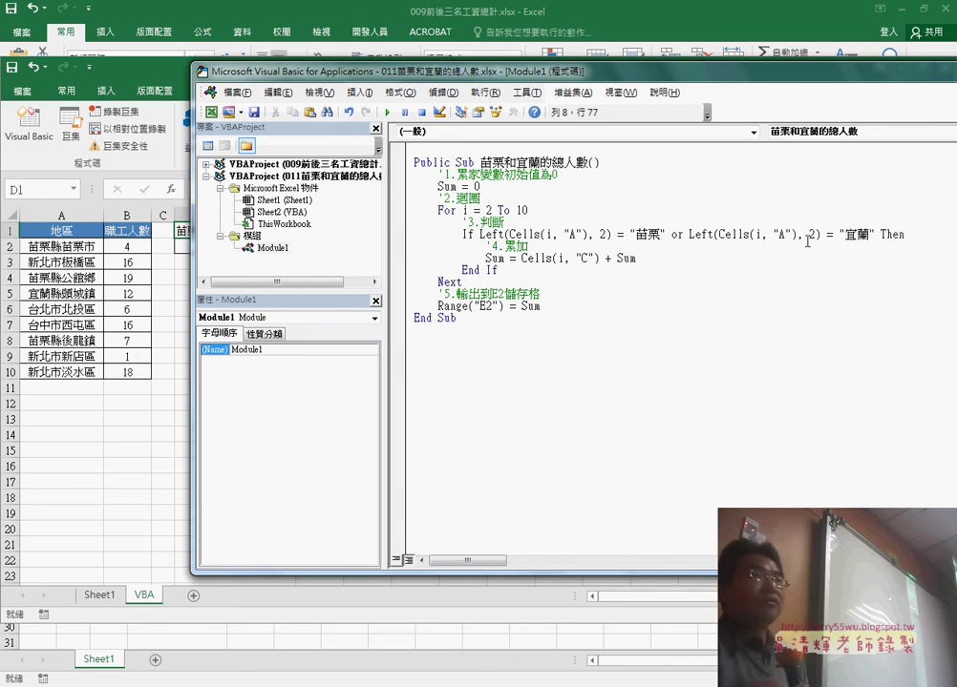
left_click_drag(667, 234, 875, 235)
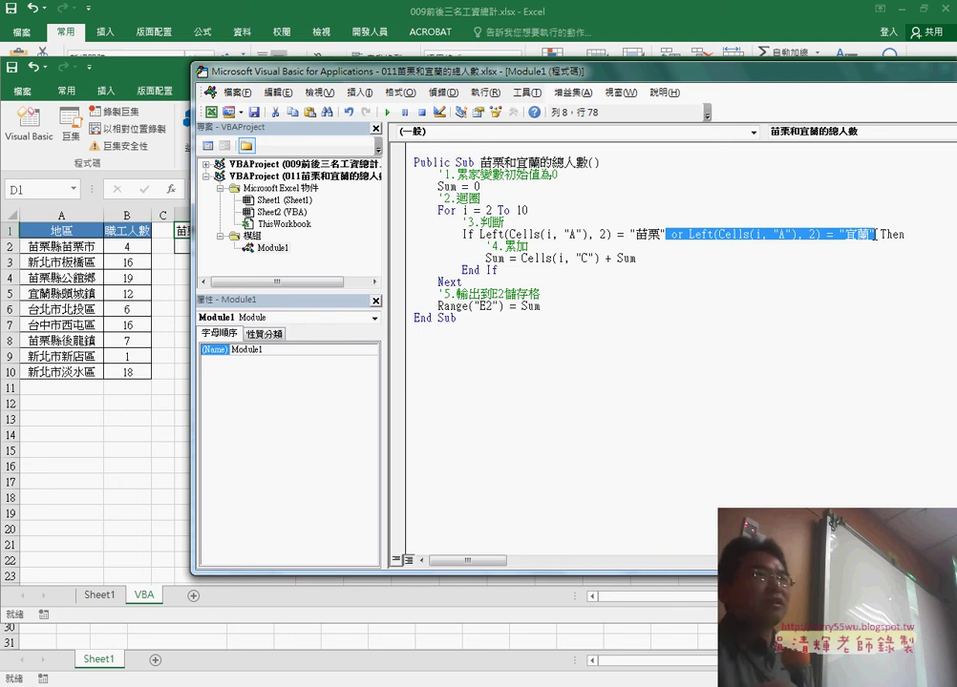
left_click_drag(689, 234, 840, 237)
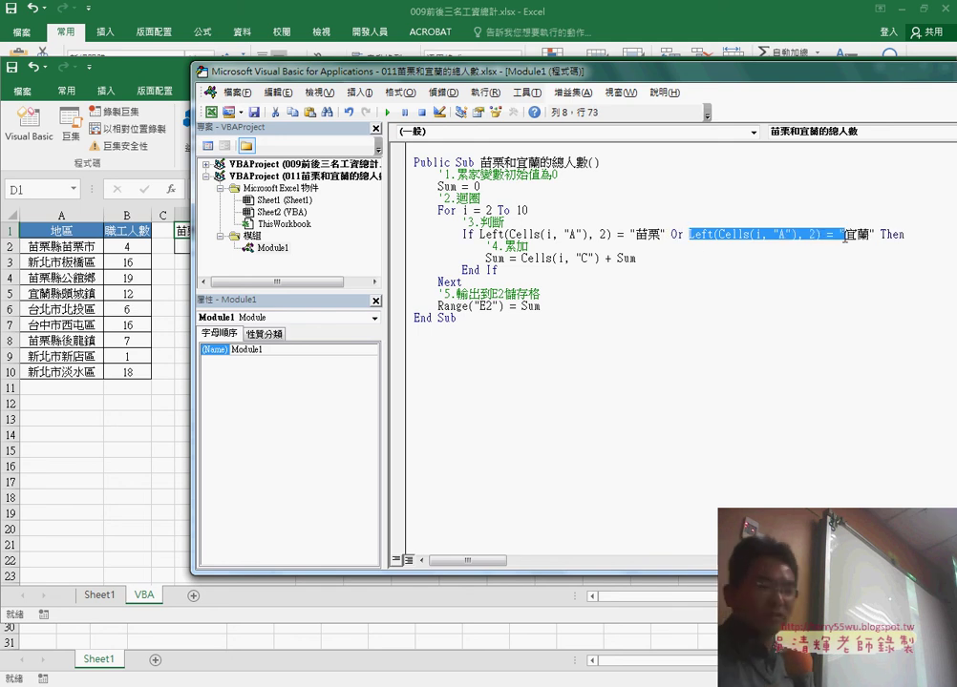
key("Delete")
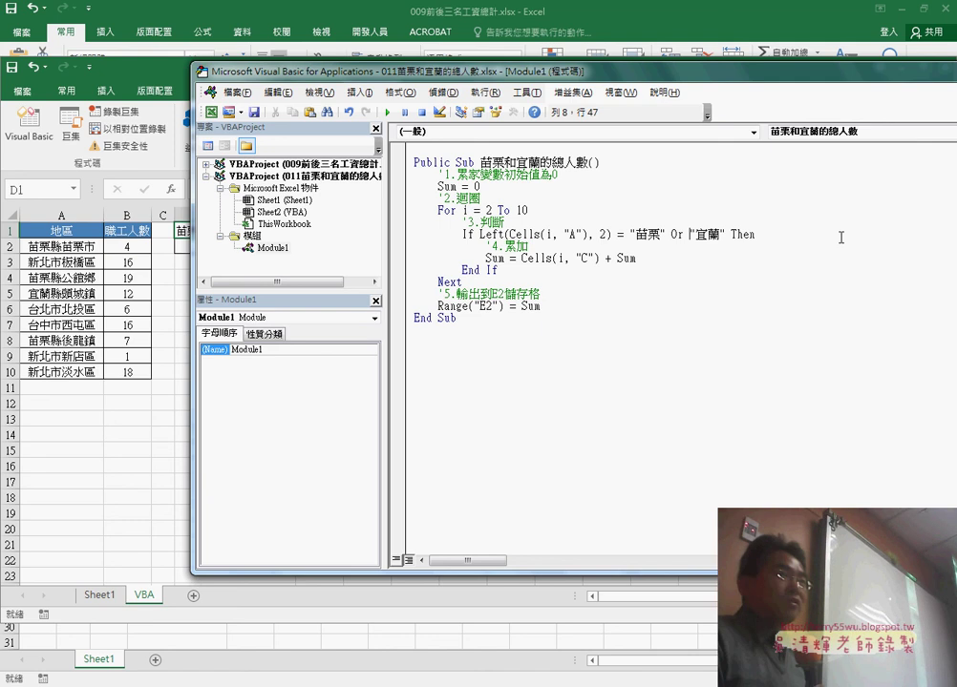
key("ctrl+v")
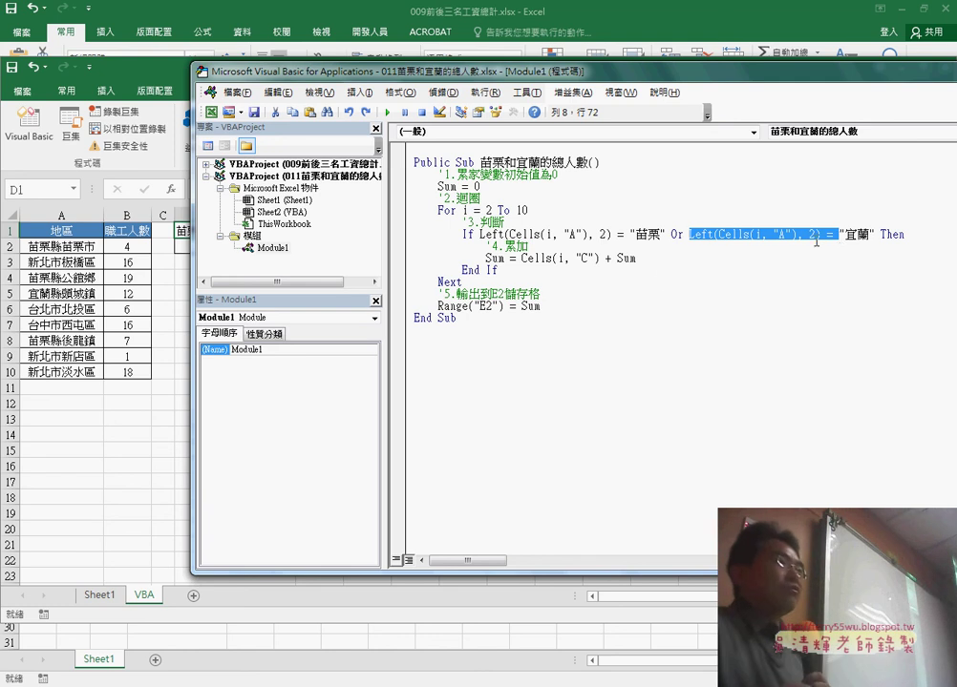
Change the accumulation line to Sum = Cells(i, "B") + Sum, replacing column C
left_click_drag(479, 234, 611, 250)
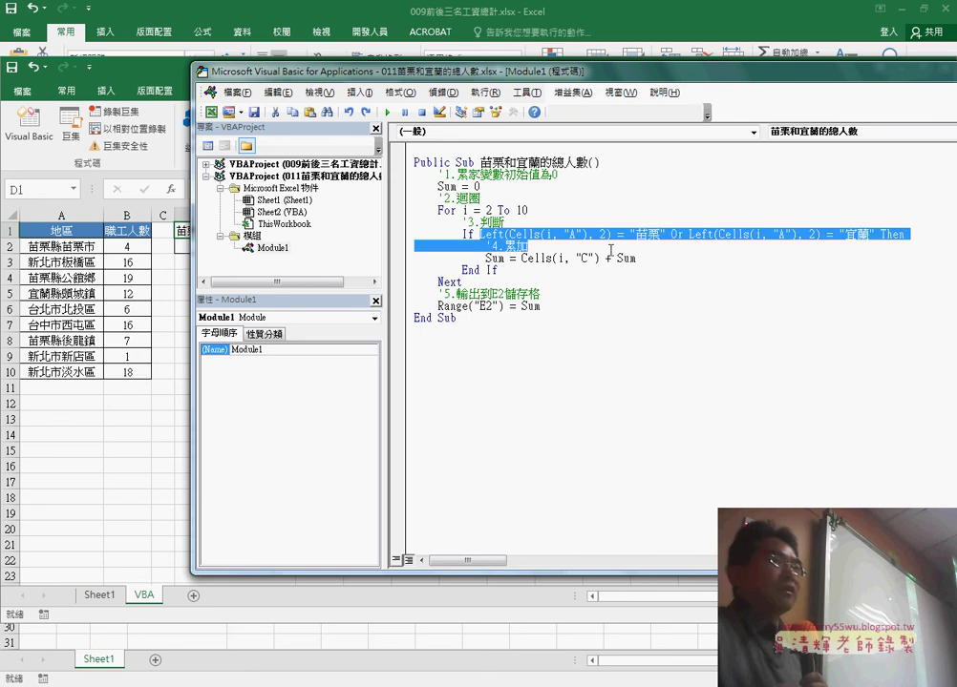
left_click(903, 237)
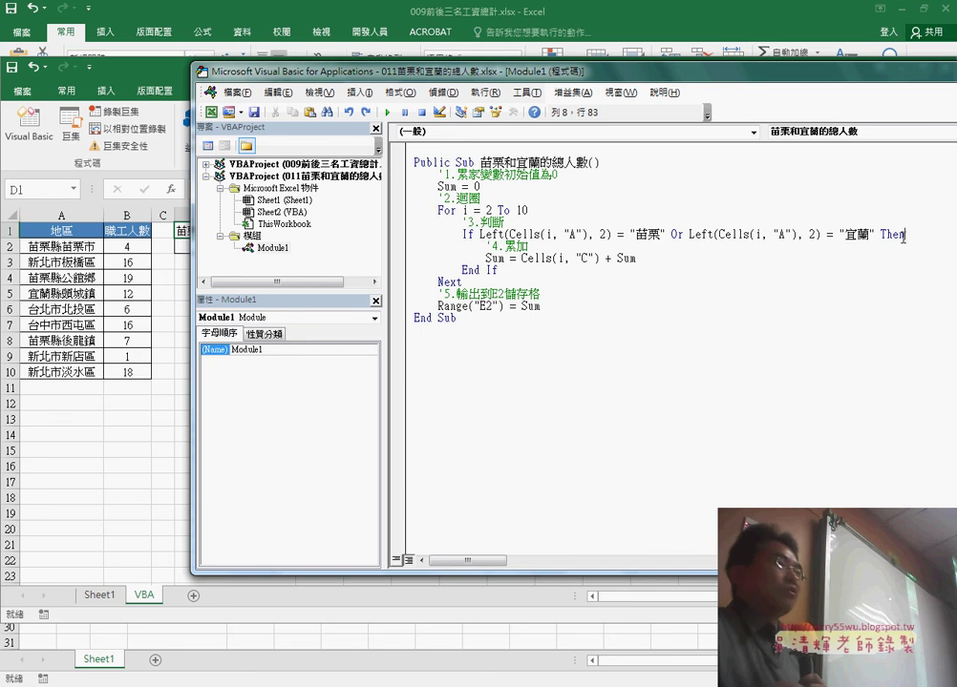
left_click(633, 260)
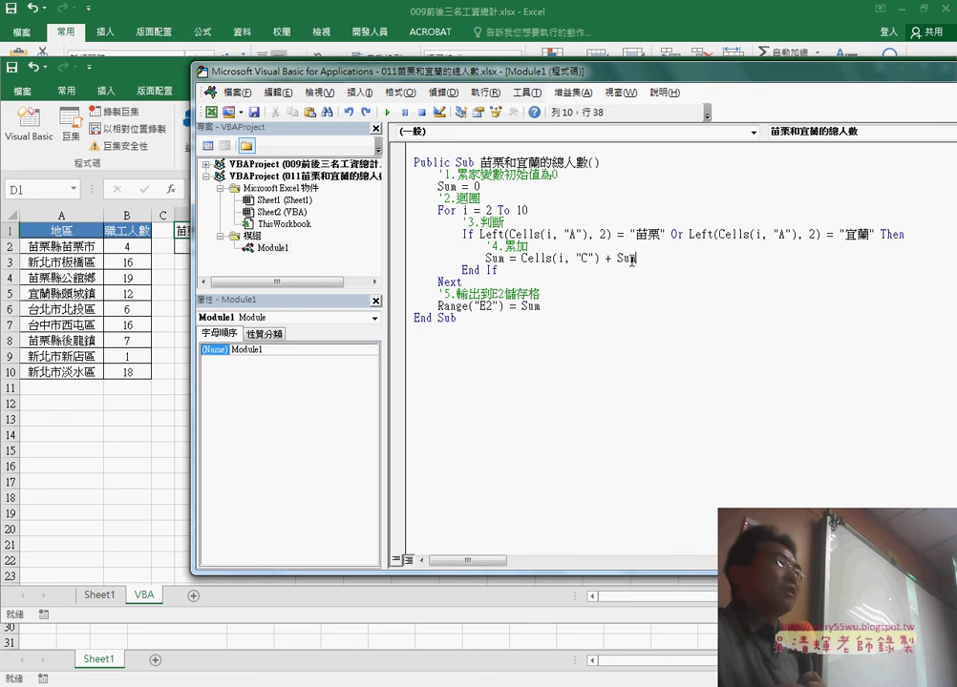
left_click_drag(638, 260, 512, 272)
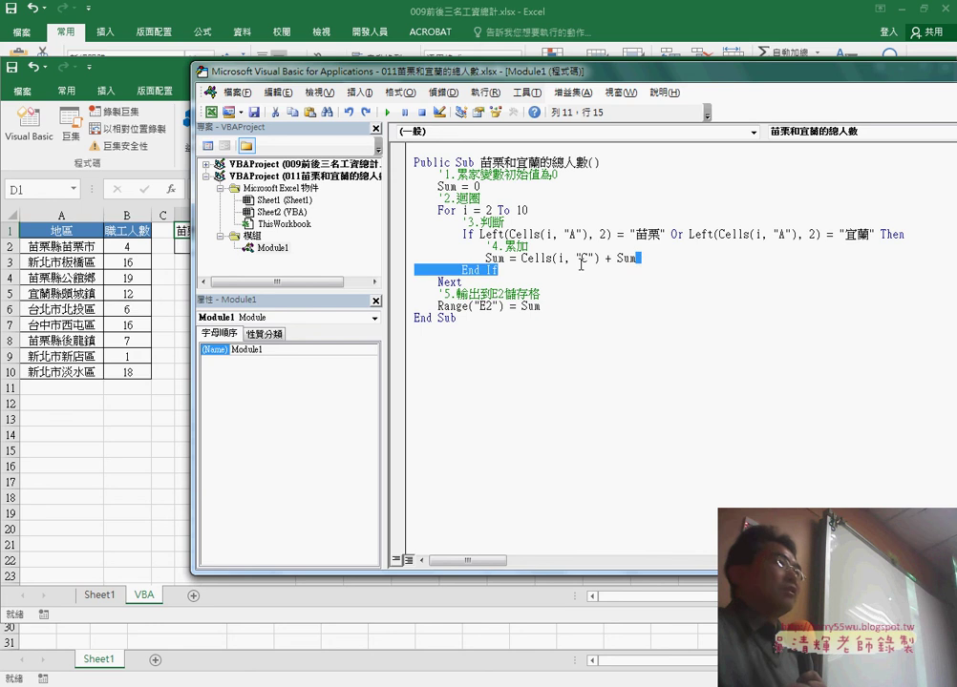
left_click(493, 260)
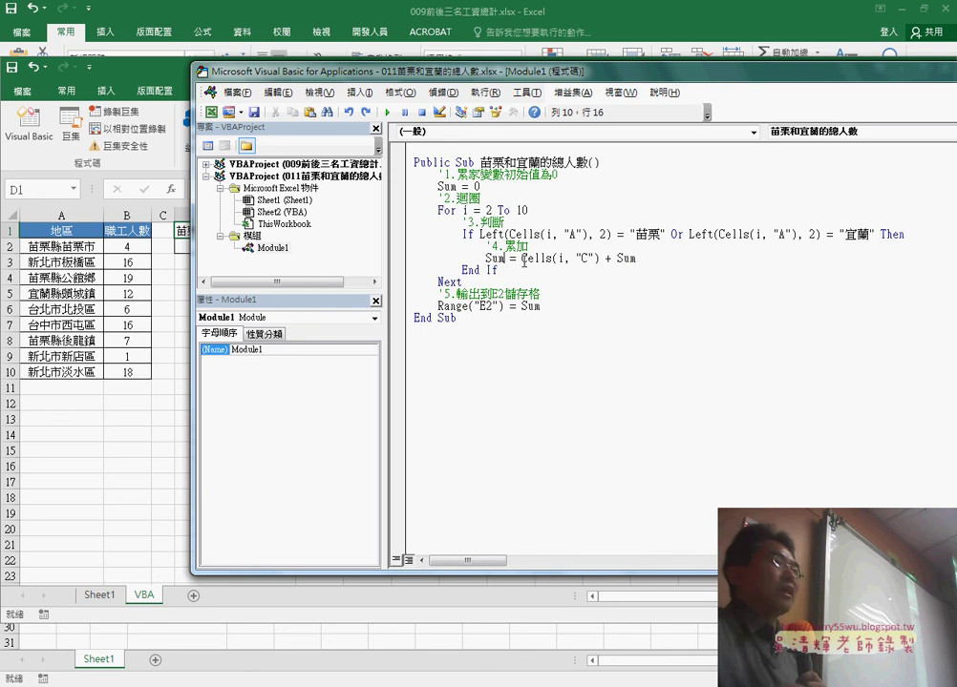
left_click_drag(523, 260, 635, 260)
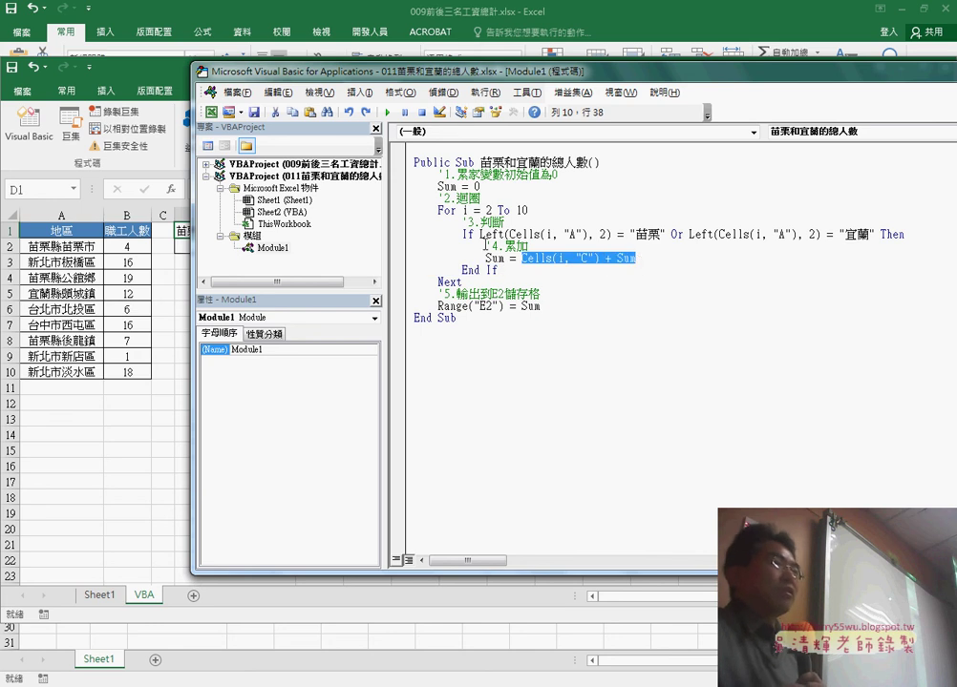
left_click(586, 259)
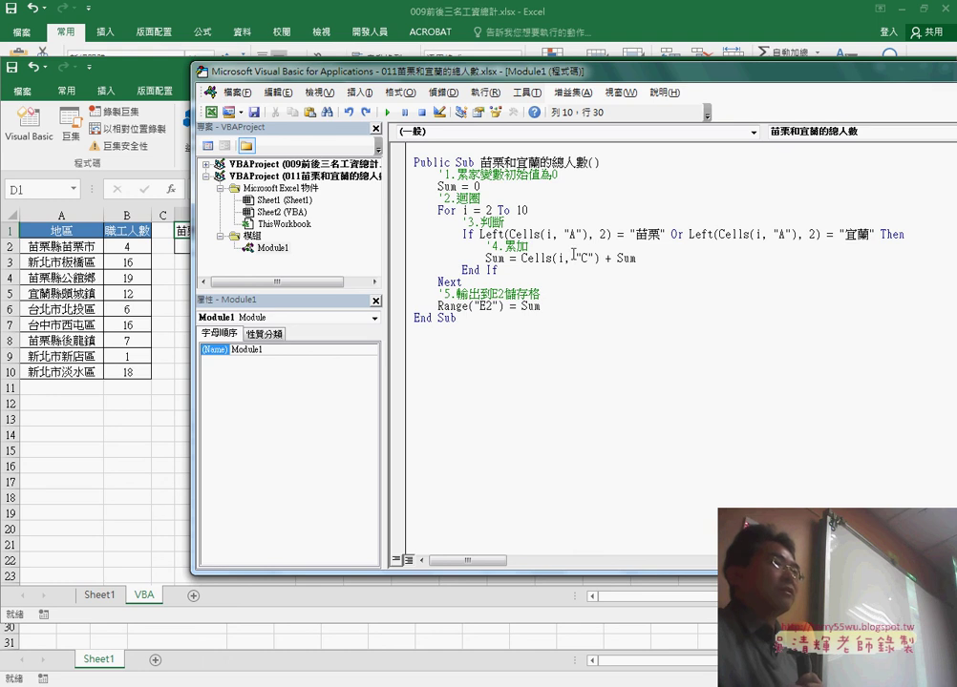
key("shift+Left")
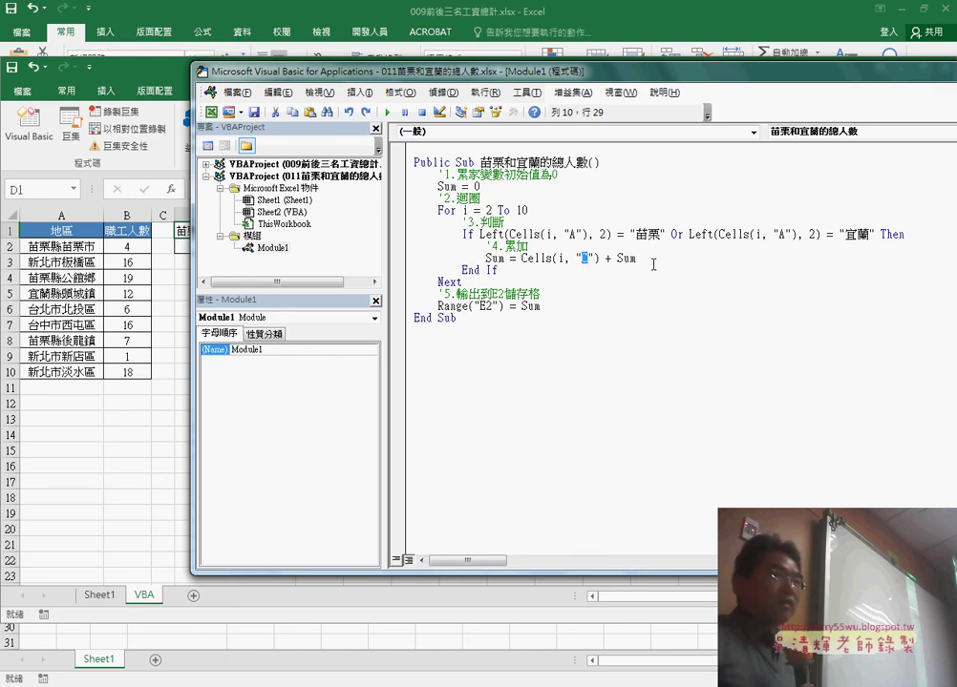
type("B")
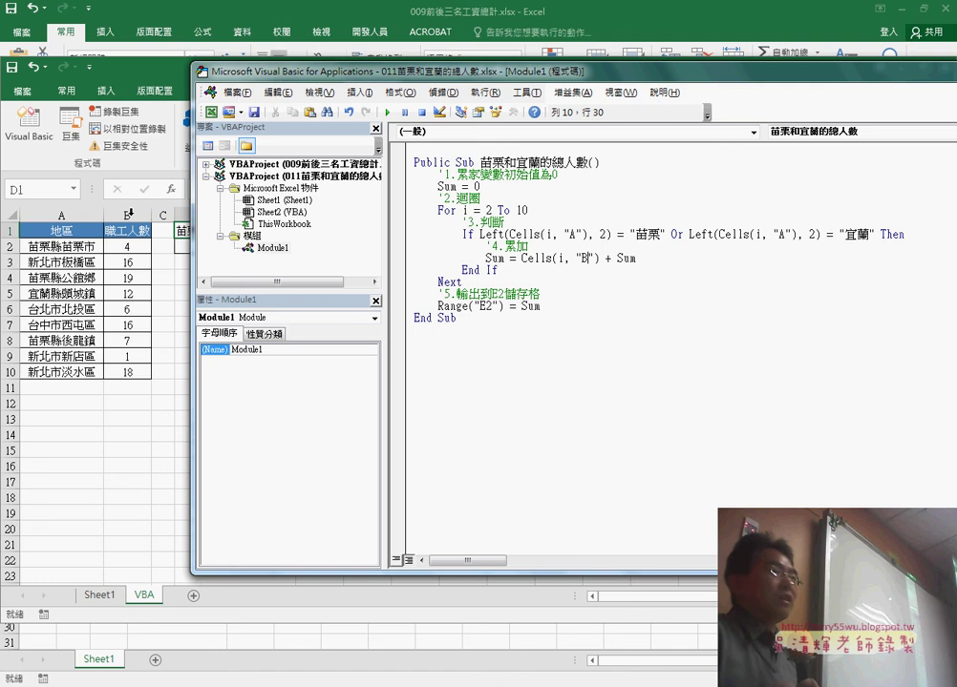
left_click_drag(637, 260, 521, 259)
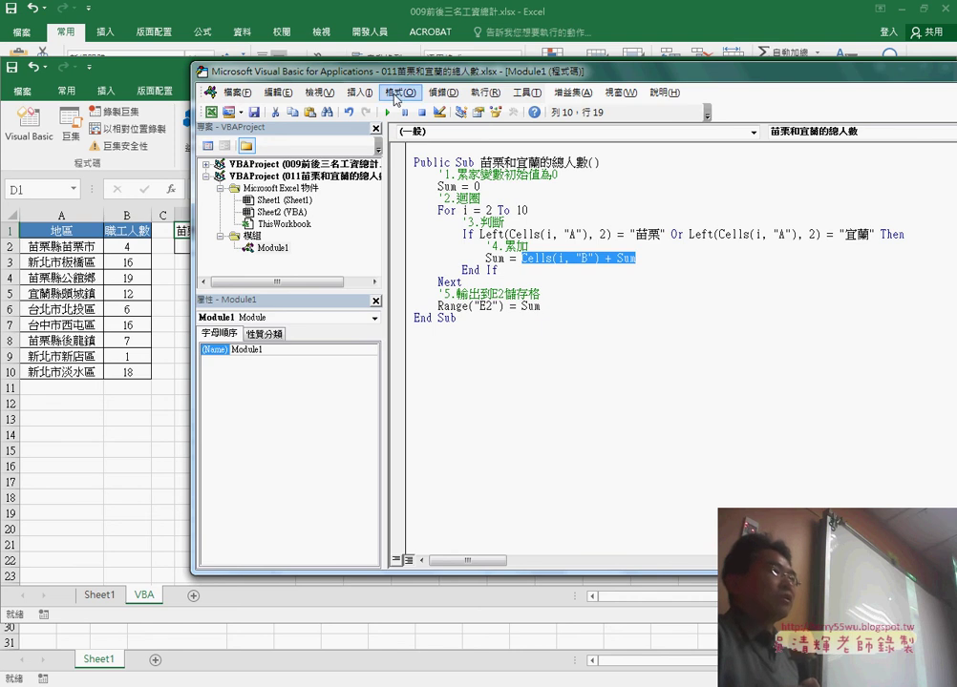
Change the output line from Range("E2") to Range("D2") = Sum
left_click_drag(306, 72, 408, 89)
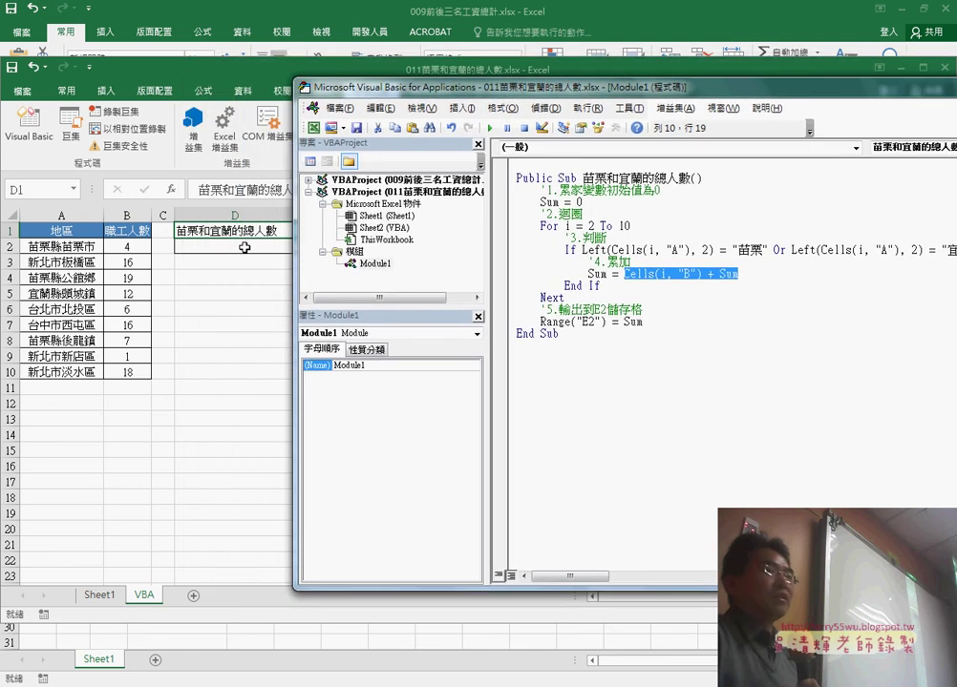
left_click(590, 322)
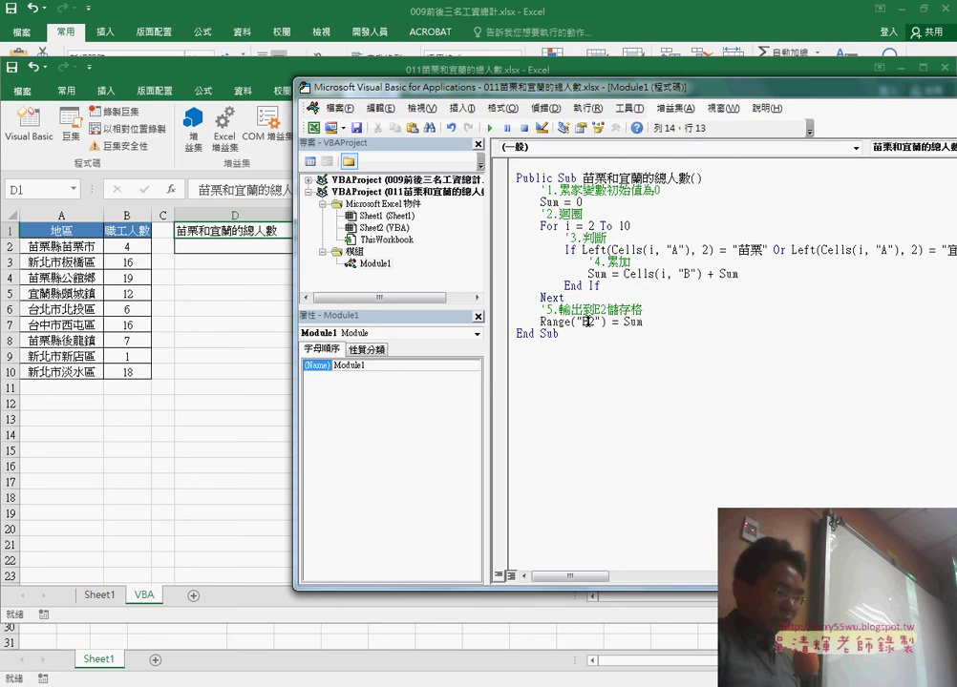
type("D")
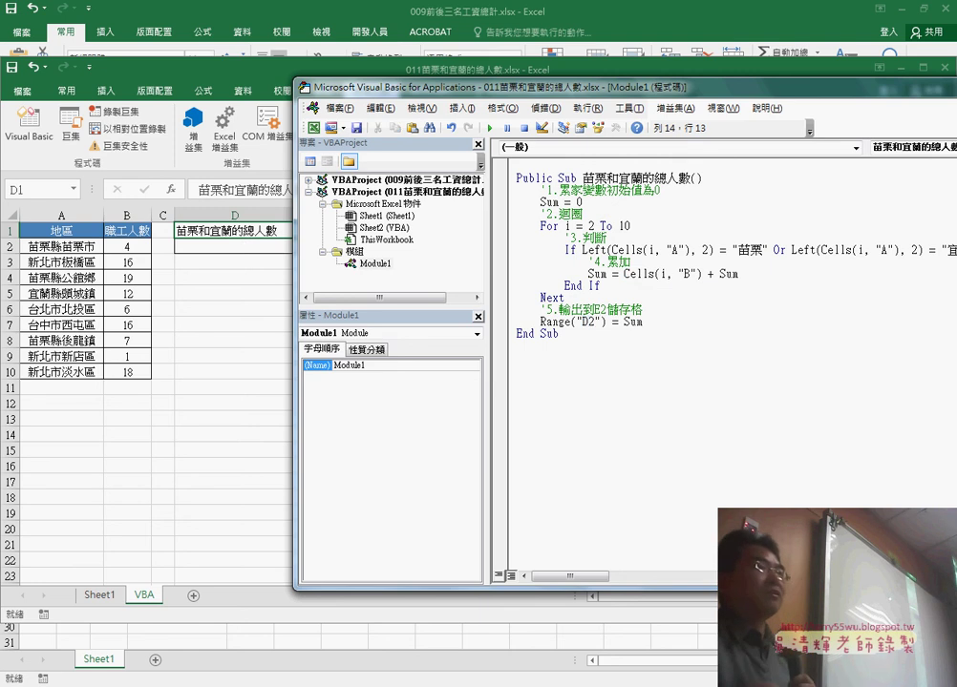
left_click(641, 483)
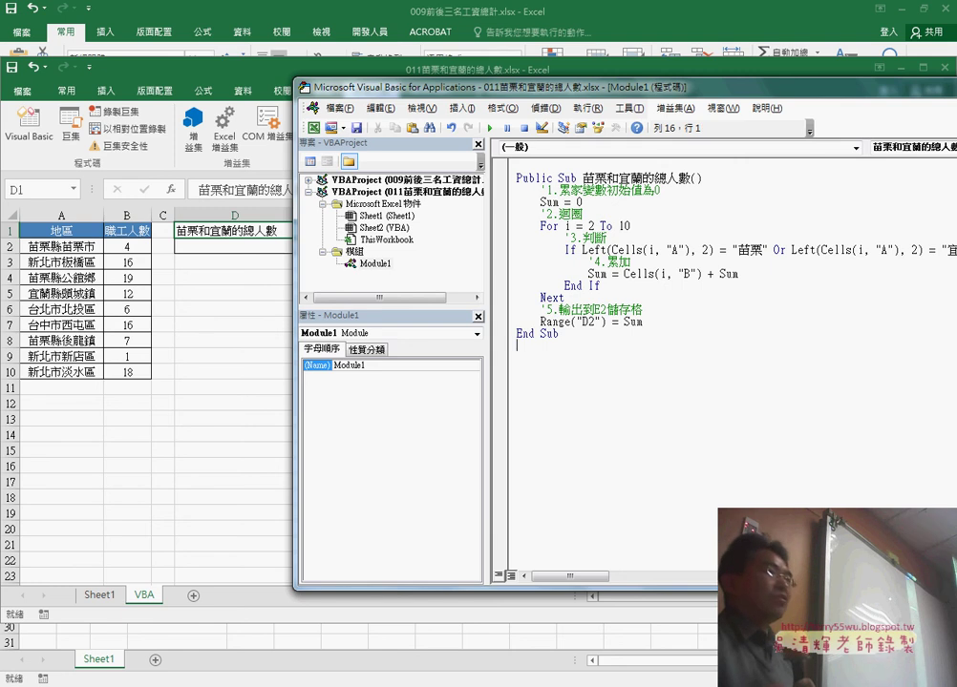
key("alt+Tab")
Narrow the Project pane and step through the macro with F8 until Sum becomes 4
left_click_drag(487, 306, 412, 306)
left_click(475, 249)
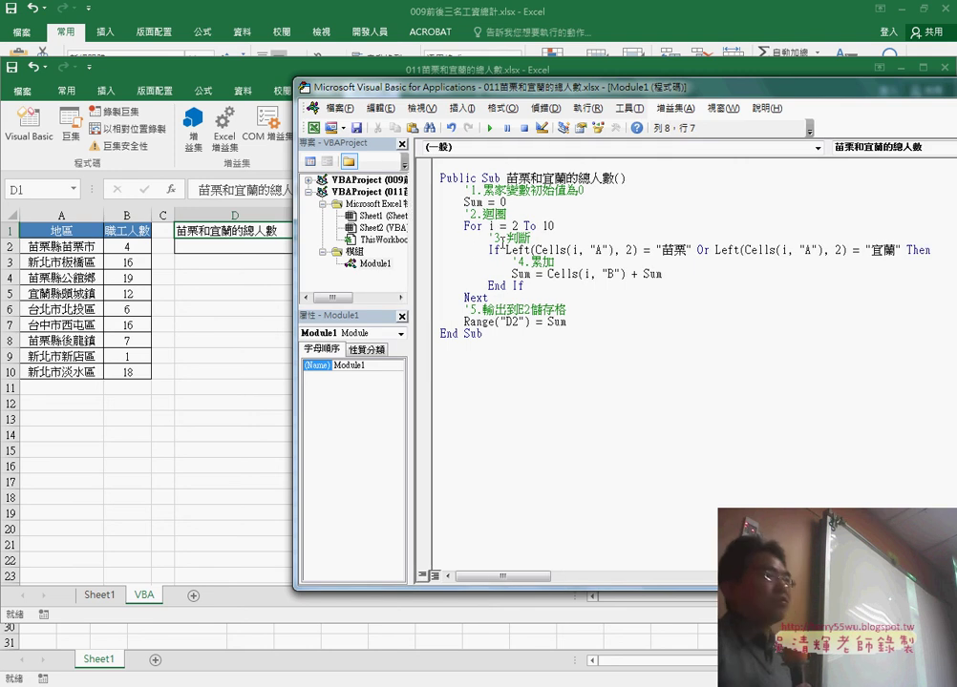
key("F8")
key("F8")
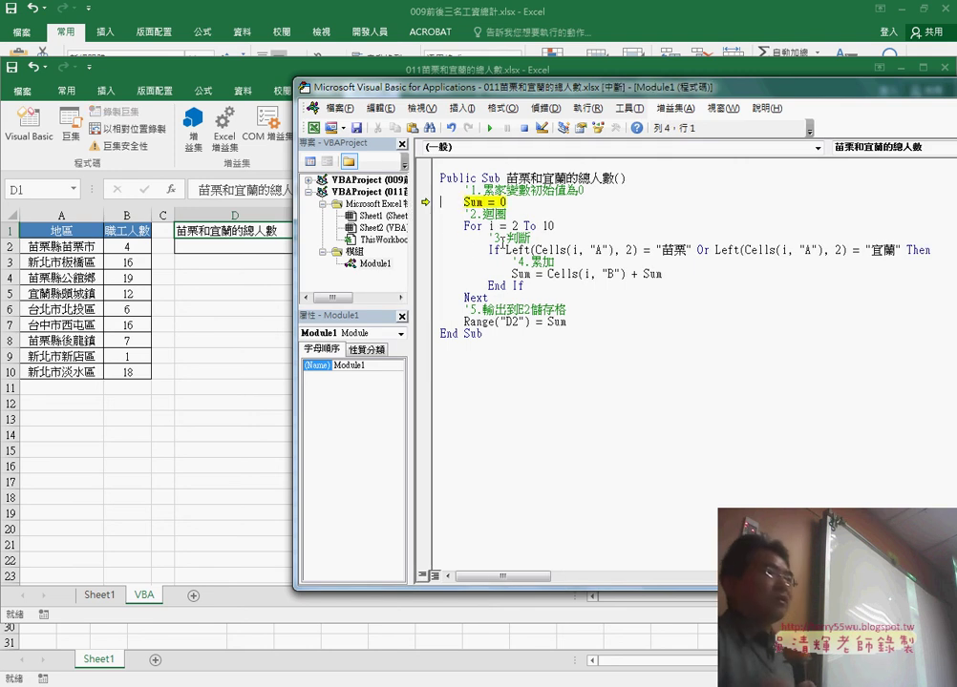
key("F8")
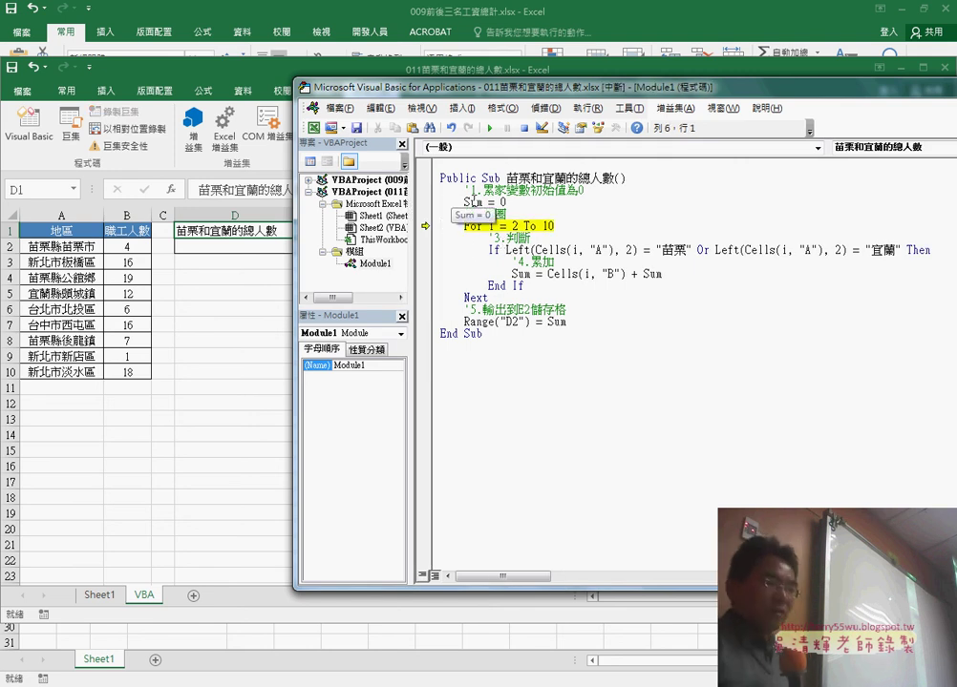
key("F8")
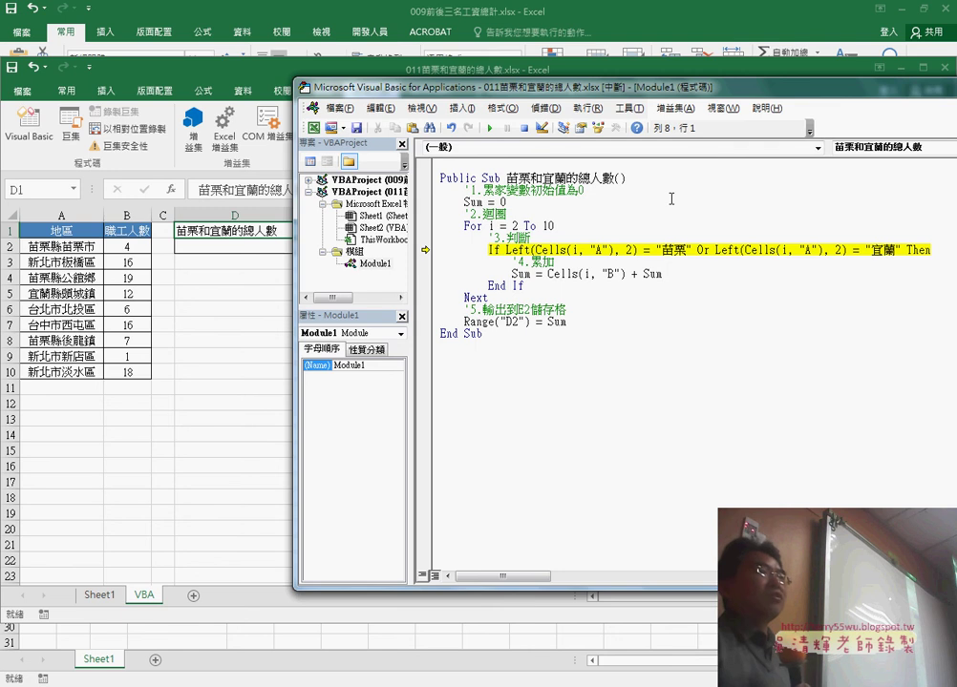
key("F8")
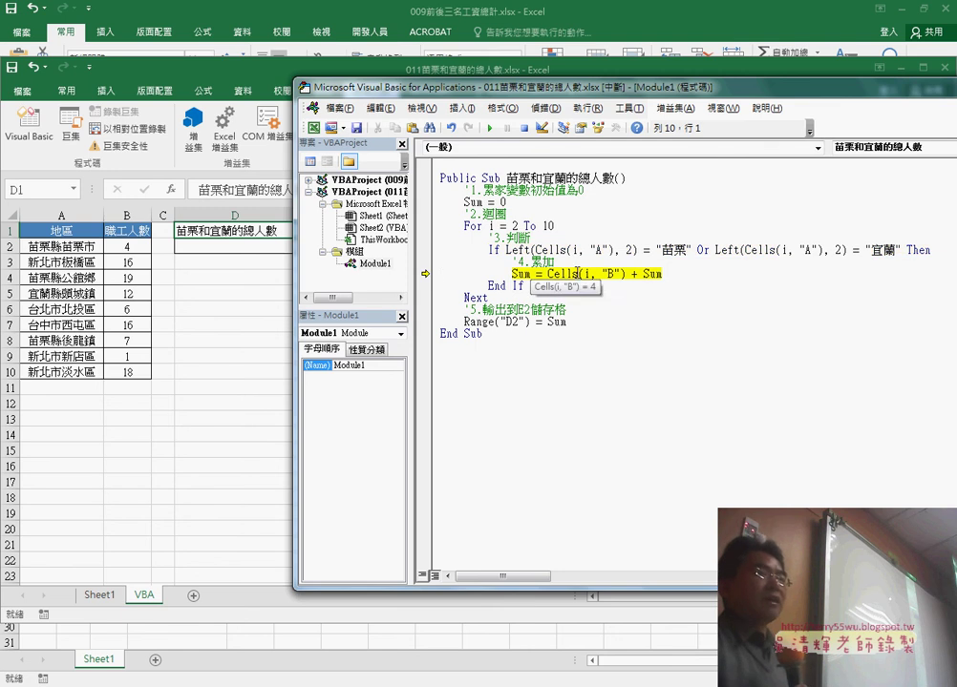
mouse_move(651, 274)
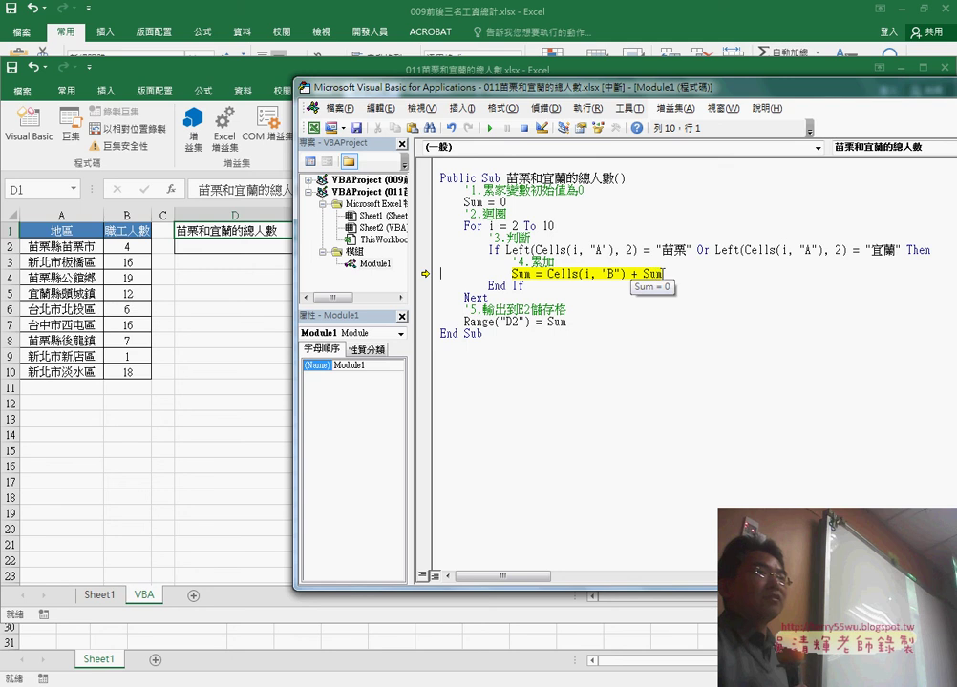
left_click_drag(661, 274, 516, 275)
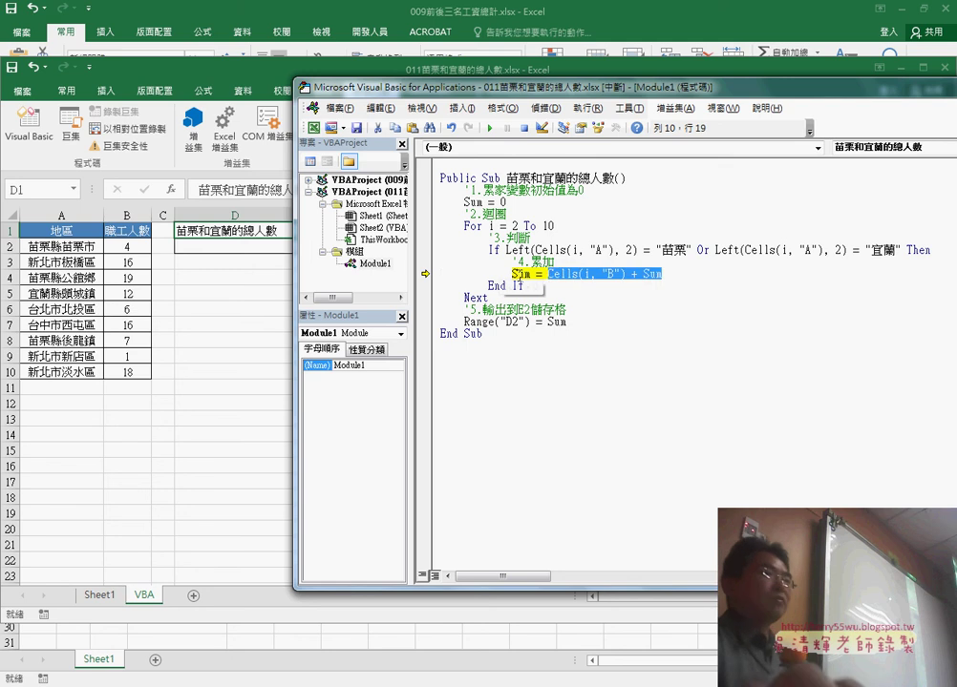
key("F8")
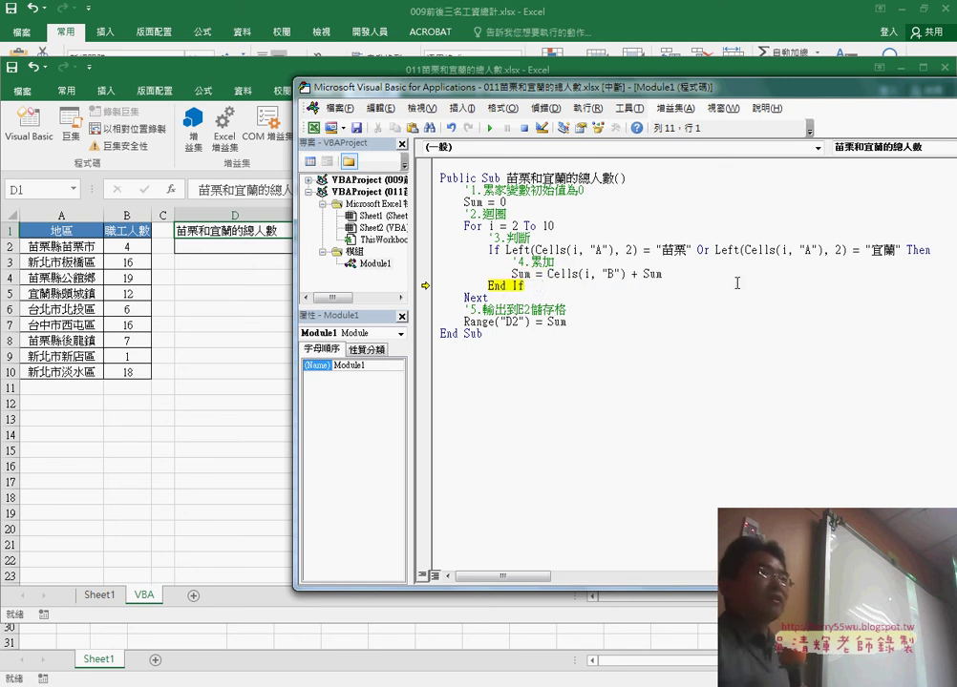
Keep stepping through the loop's next rows until Sum reaches 23
key("F8")
key("F8")
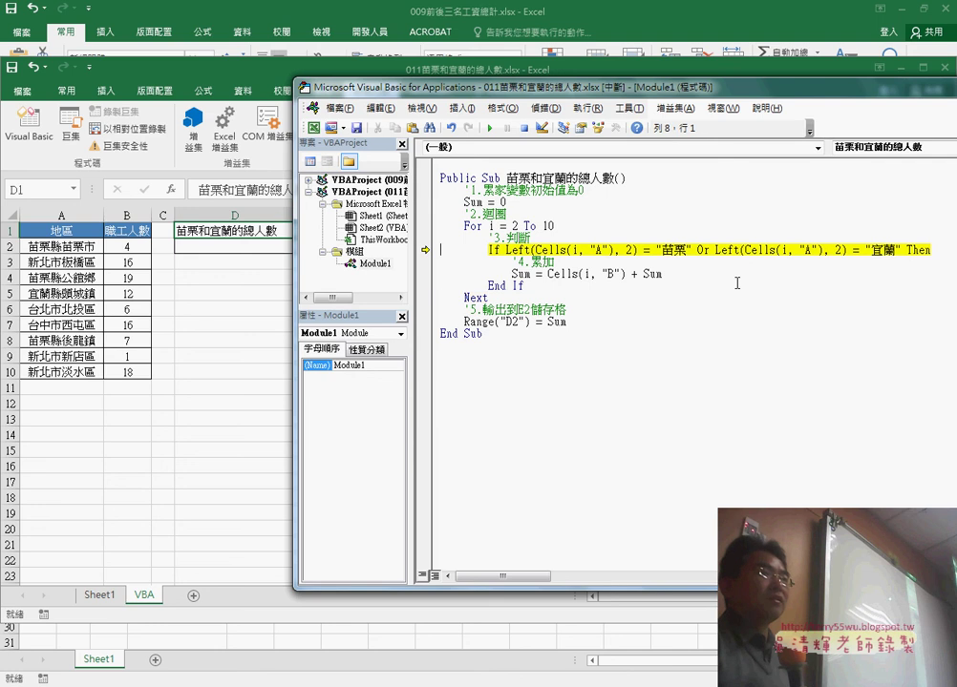
key("F8")
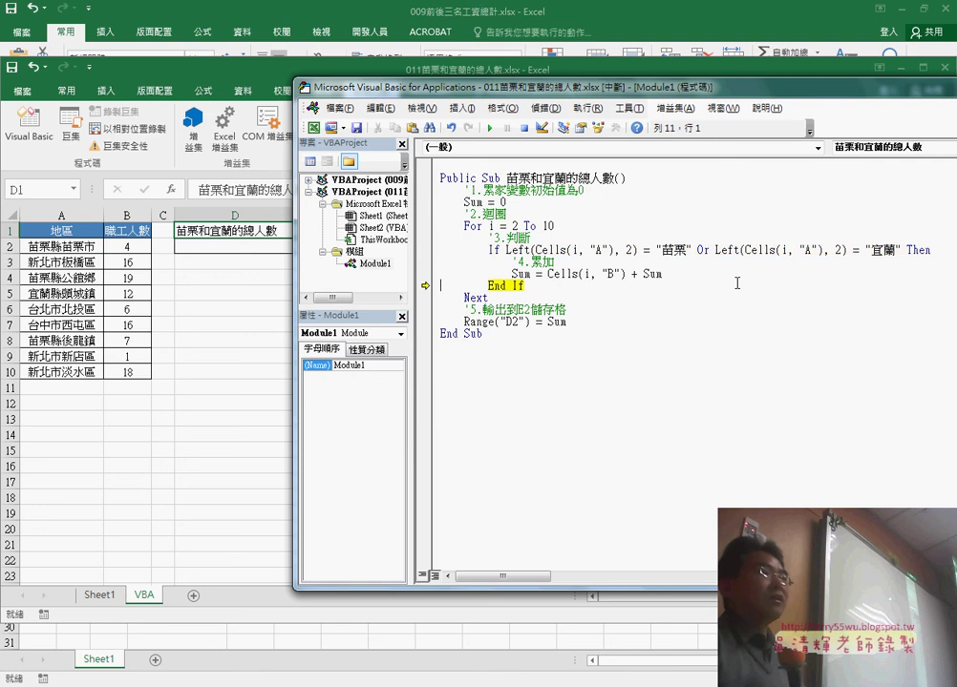
key("F8")
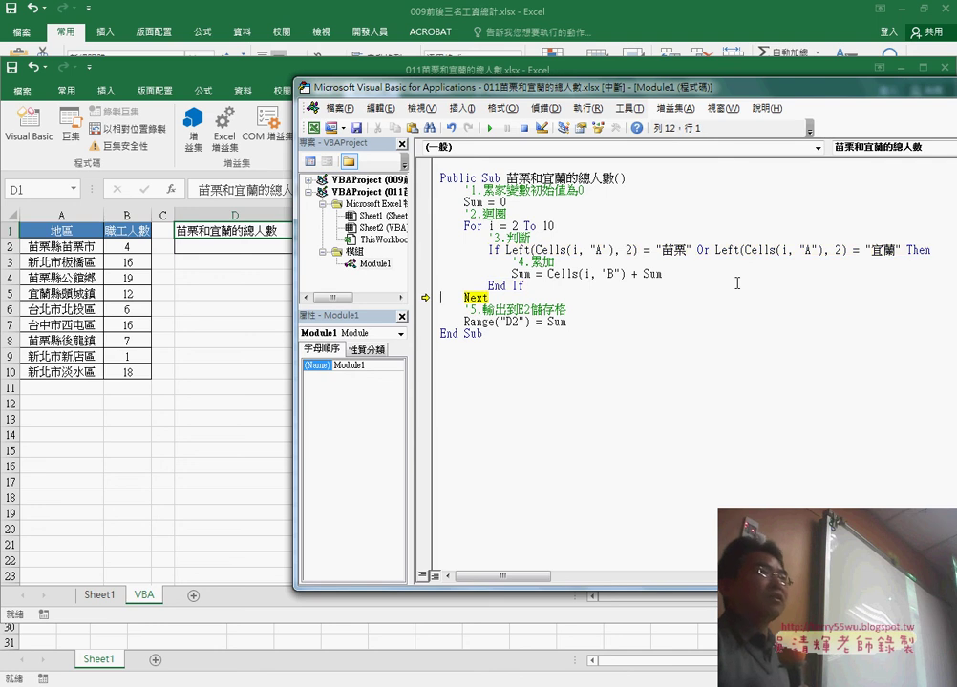
key("F8")
key("F8")
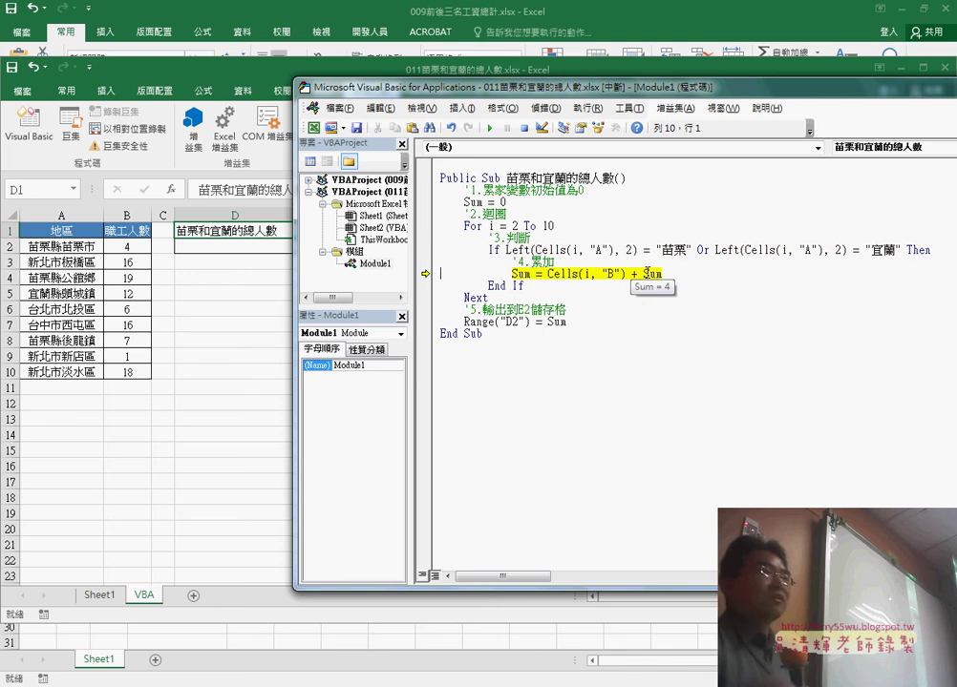
key("F8")
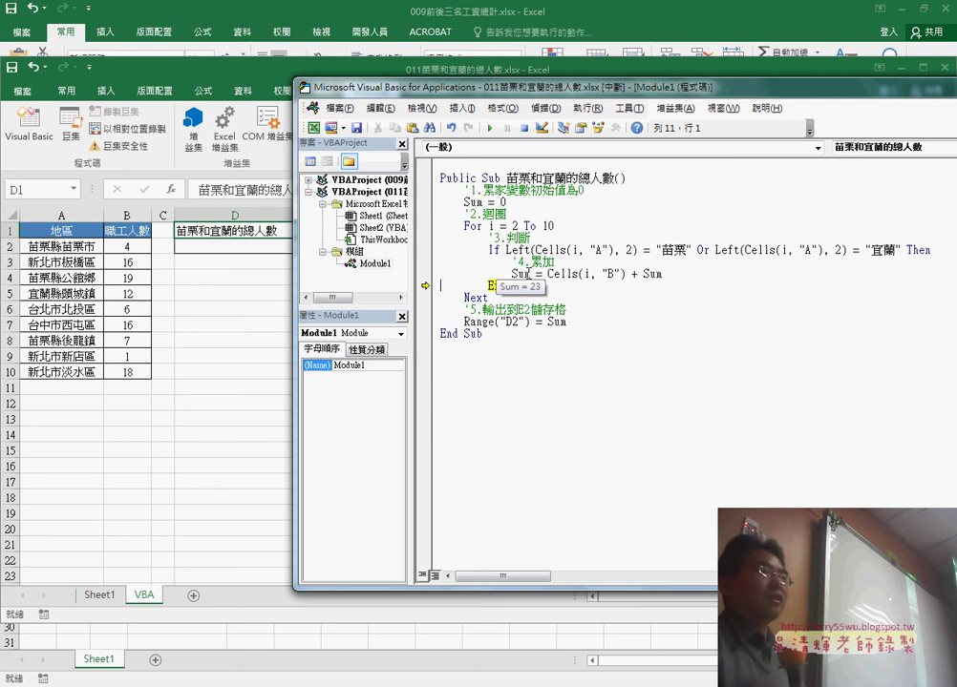
key("F8")
Set a breakpoint on Range("D2") = Sum, run to it with F5, then execute it so D2 shows 42
left_click(425, 321)
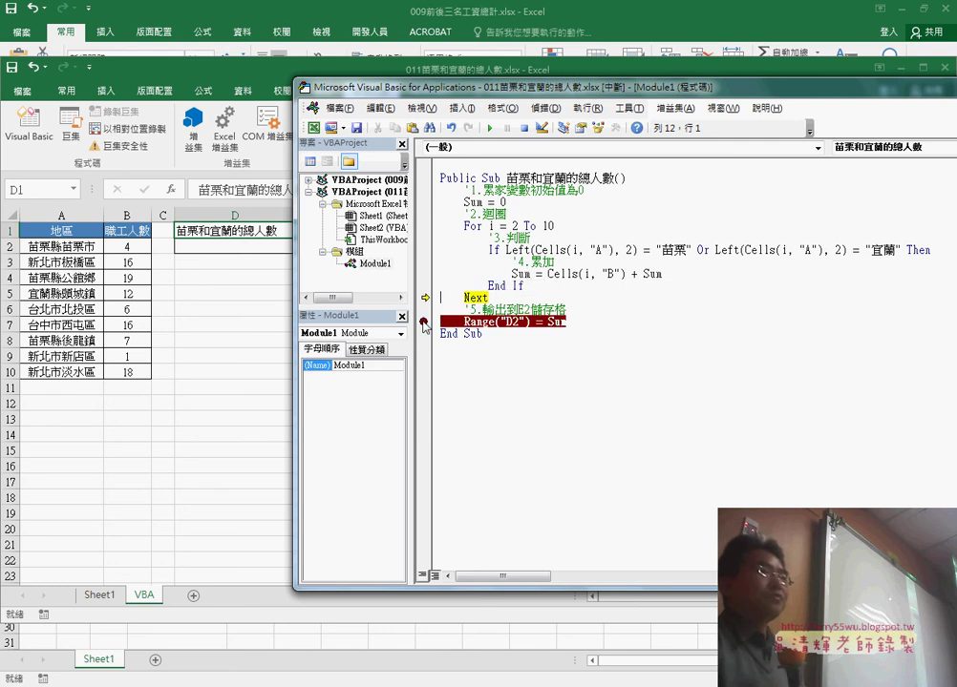
key("F5")
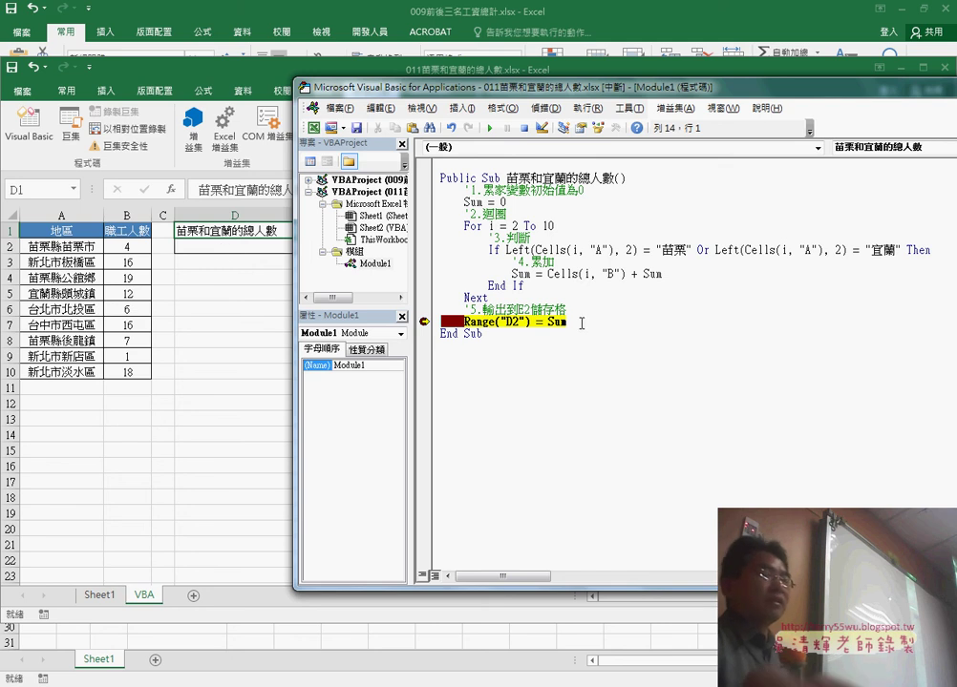
mouse_move(556, 322)
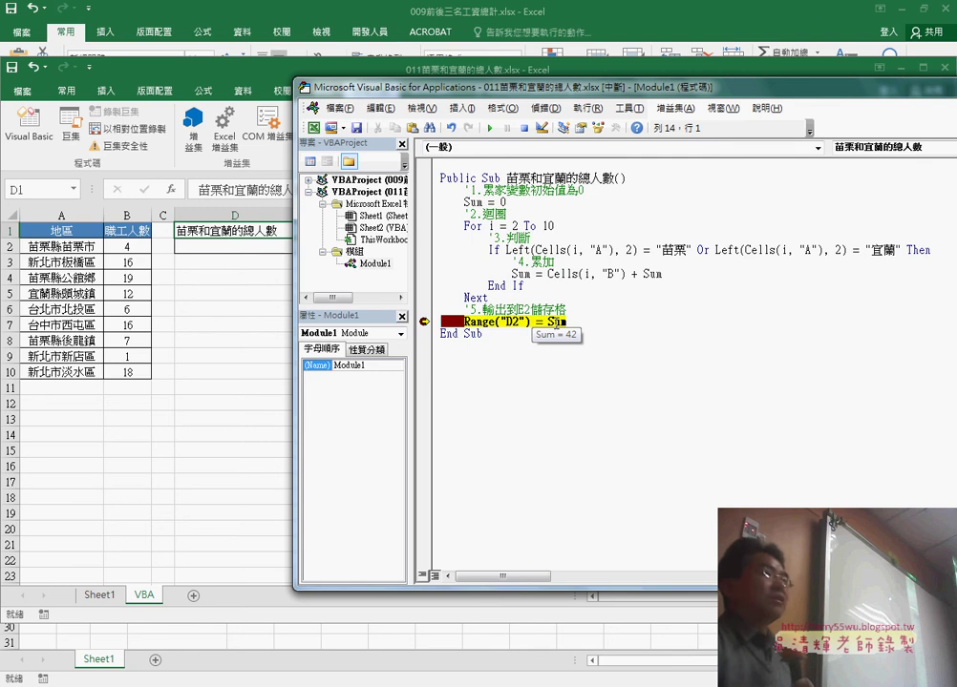
key("F8")
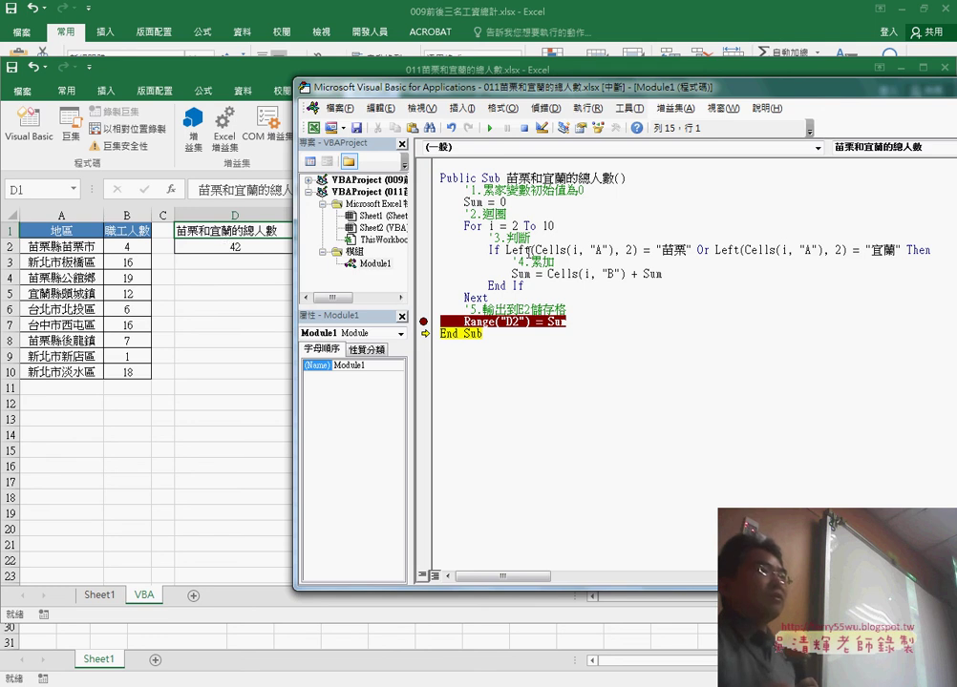
double_click(493, 249)
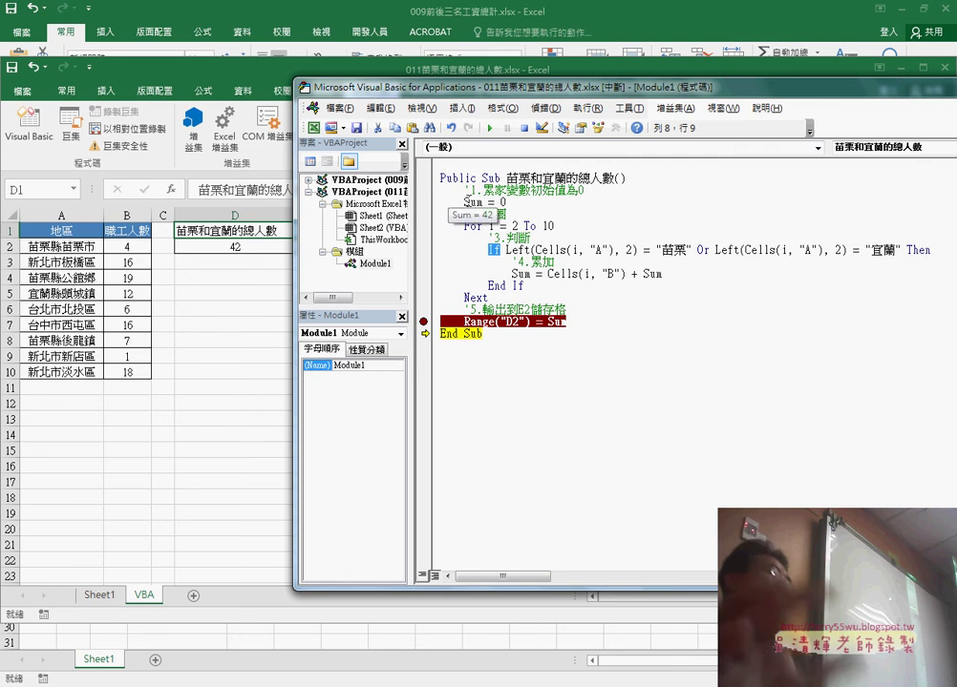
left_click_drag(464, 201, 509, 202)
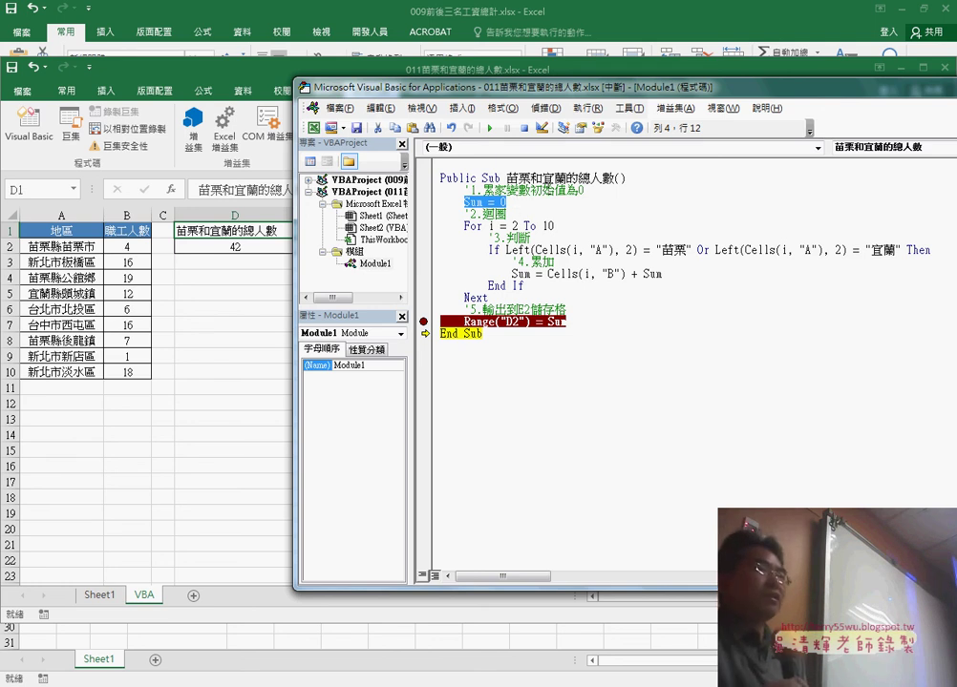
Reset the paused macro run and remove the breakpoint from the D2 line
left_click_drag(483, 76, 297, 76)
left_click(337, 126)
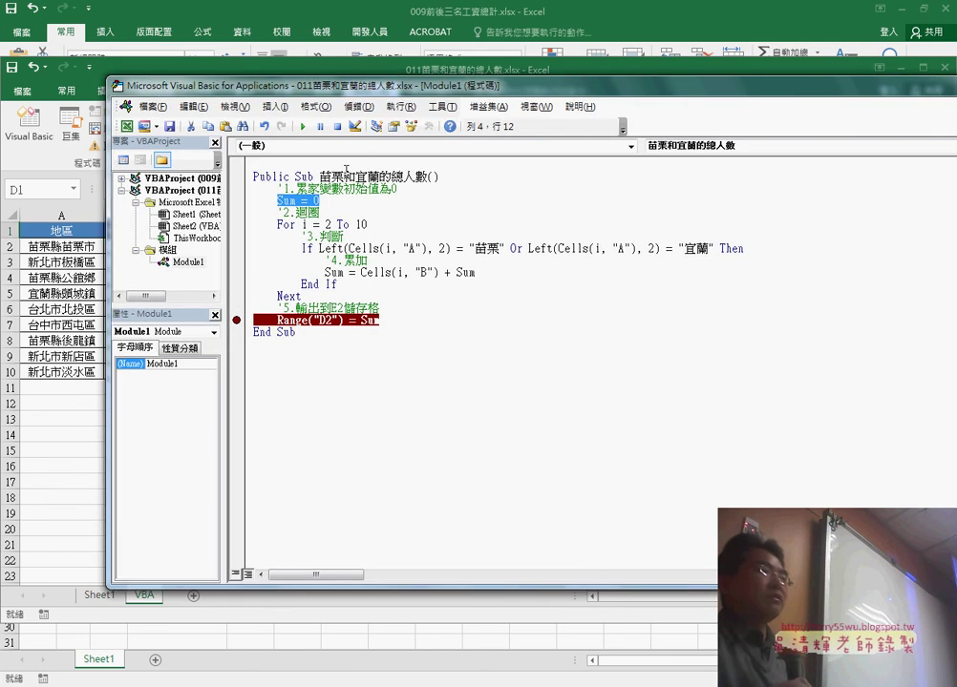
left_click(236, 321)
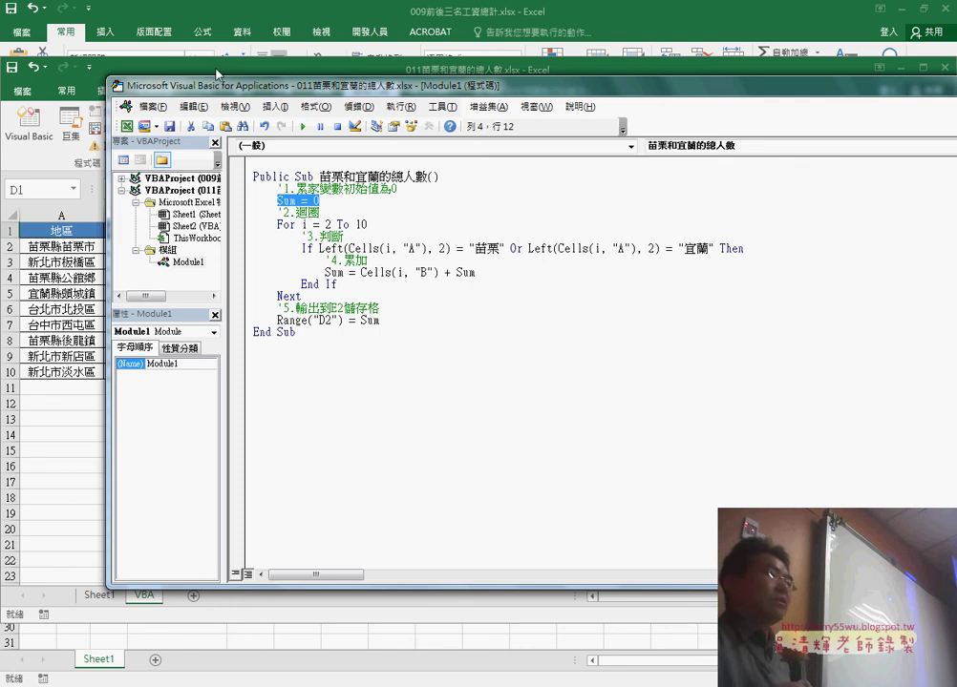
Compare with Sheet1's SUMIF total of 42, then return to the macro code
left_click(169, 63)
left_click(100, 595)
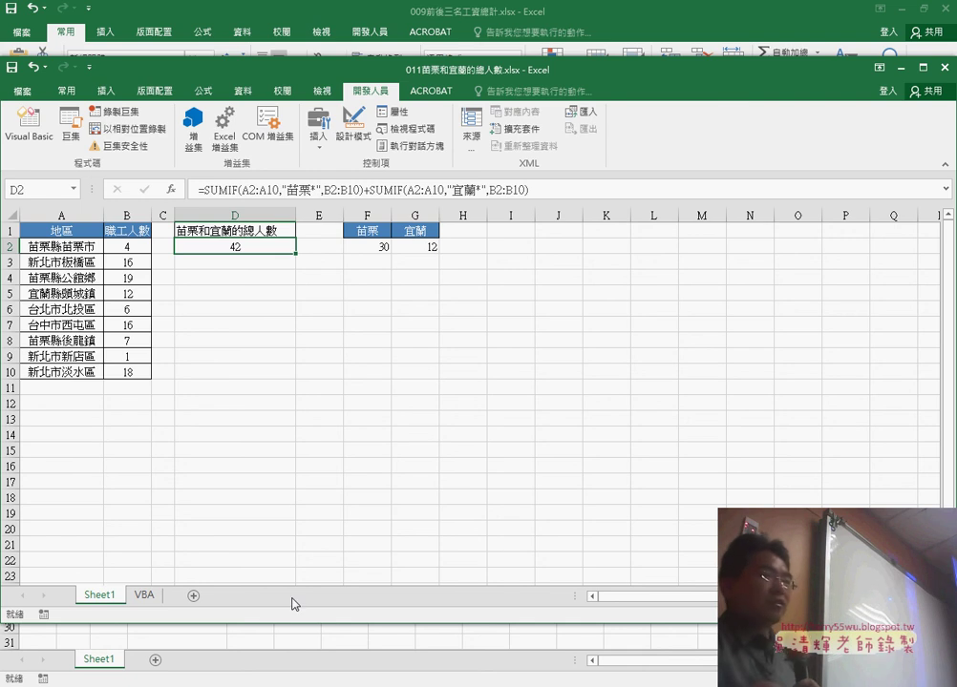
left_click(638, 619)
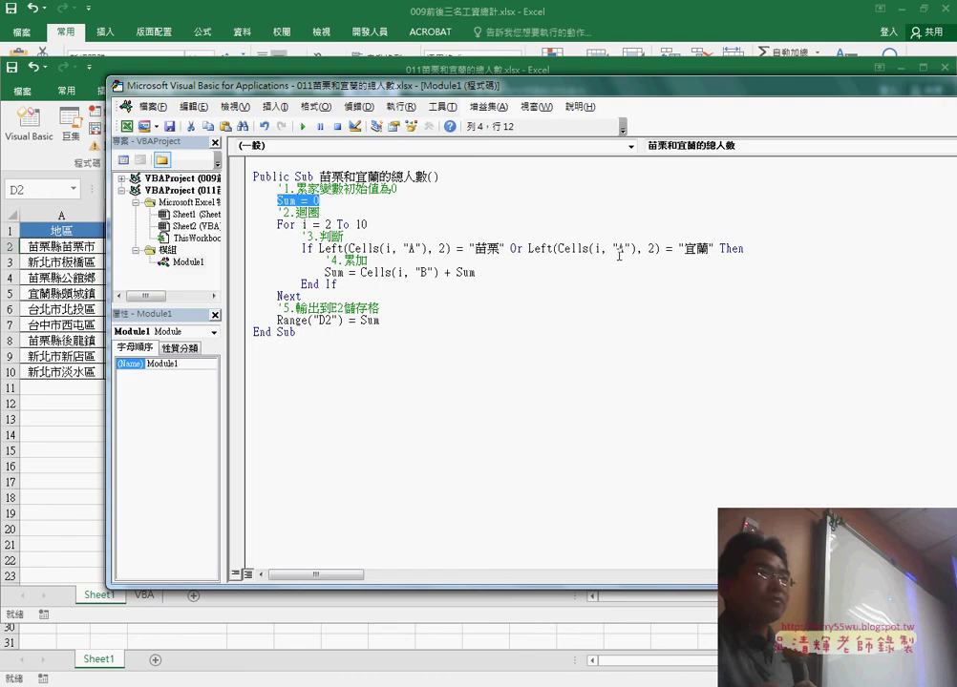
left_click_drag(505, 250, 720, 250)
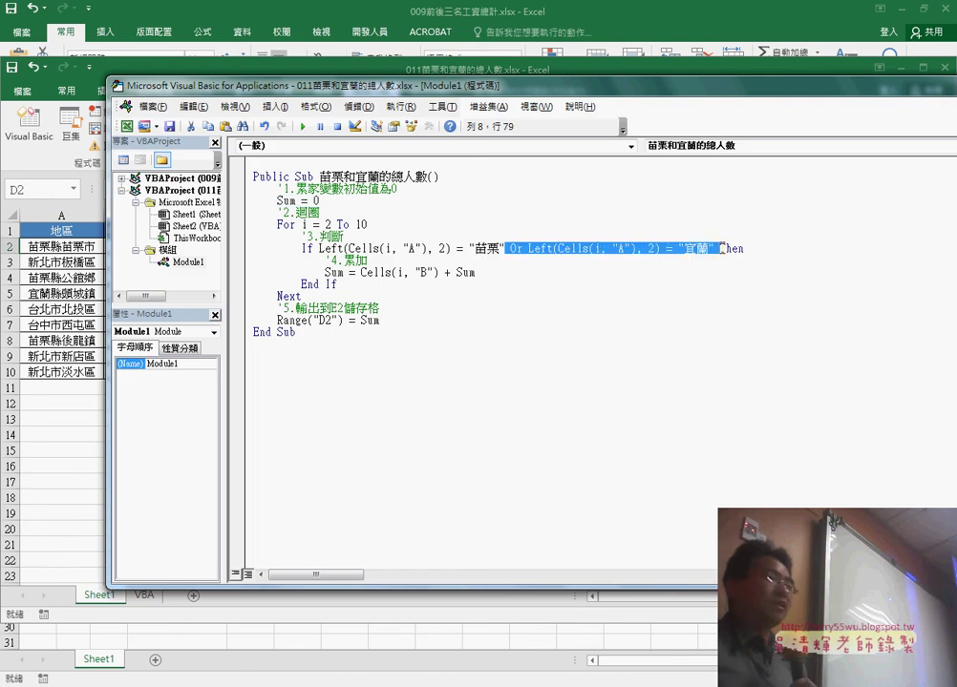